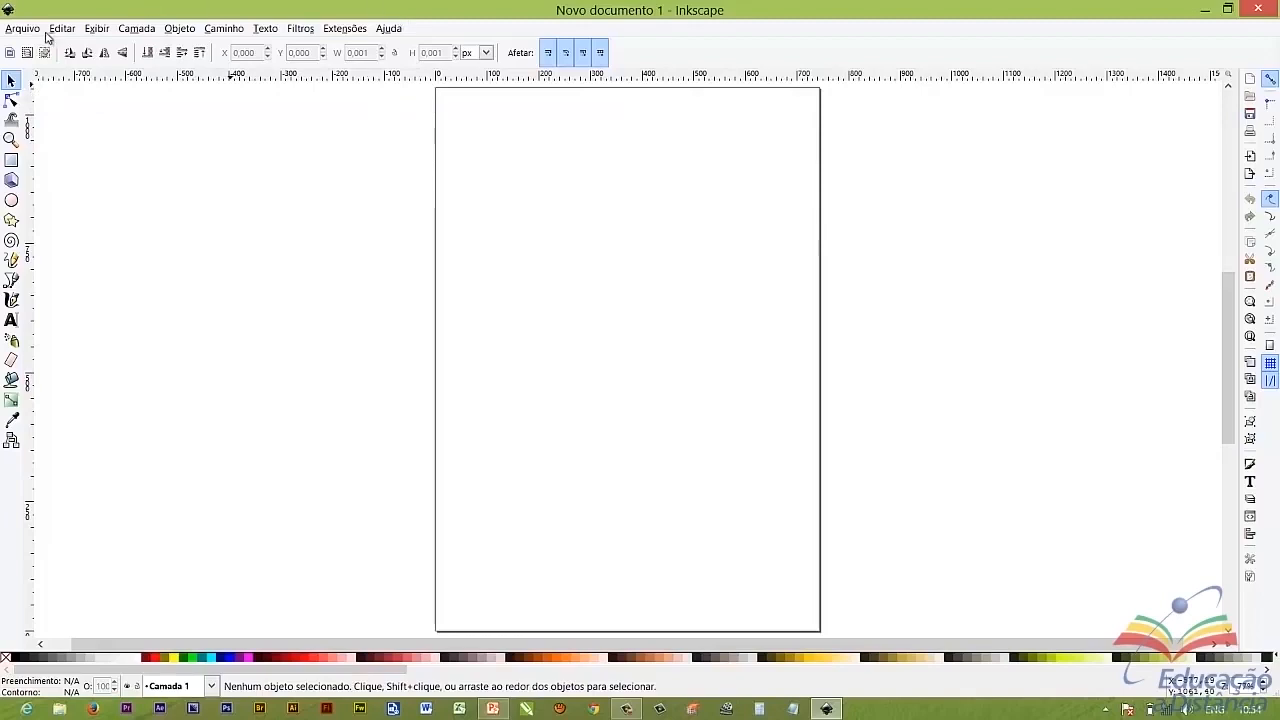
Set the document's page size to the Icon 48x48 preset (48 x 48 px) in the document properties
left_click(33, 31)
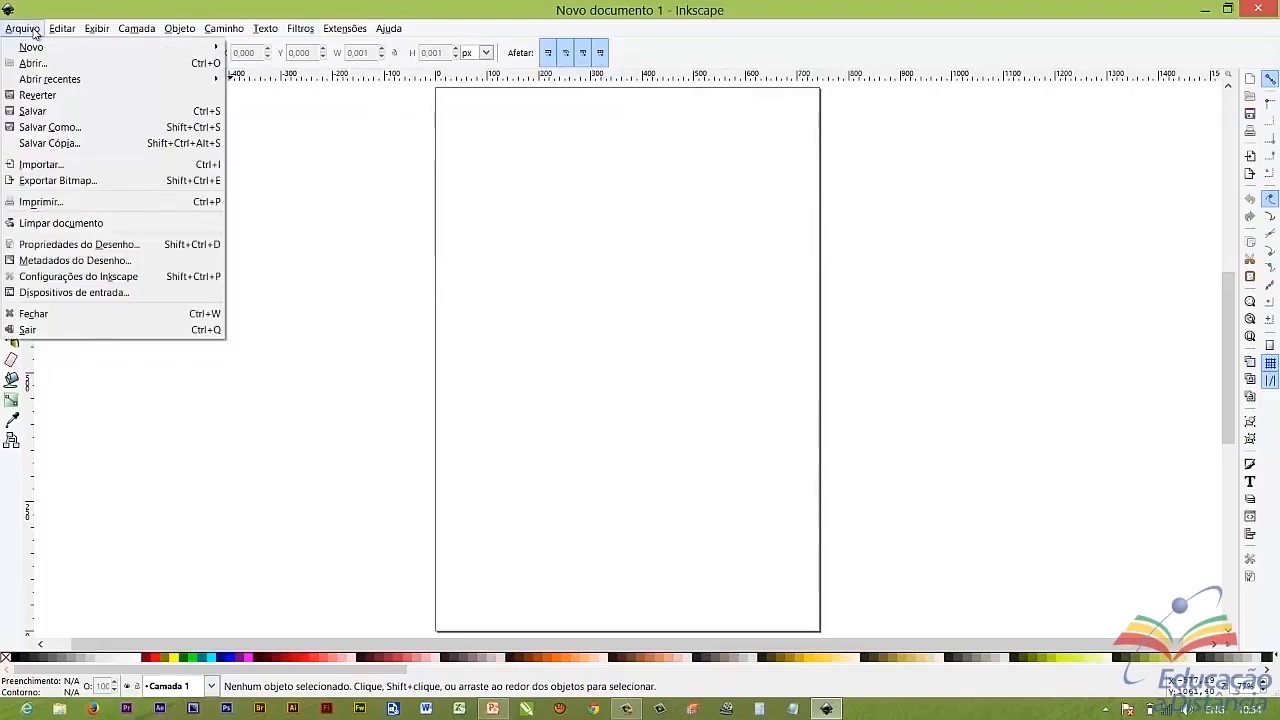
left_click(55, 246)
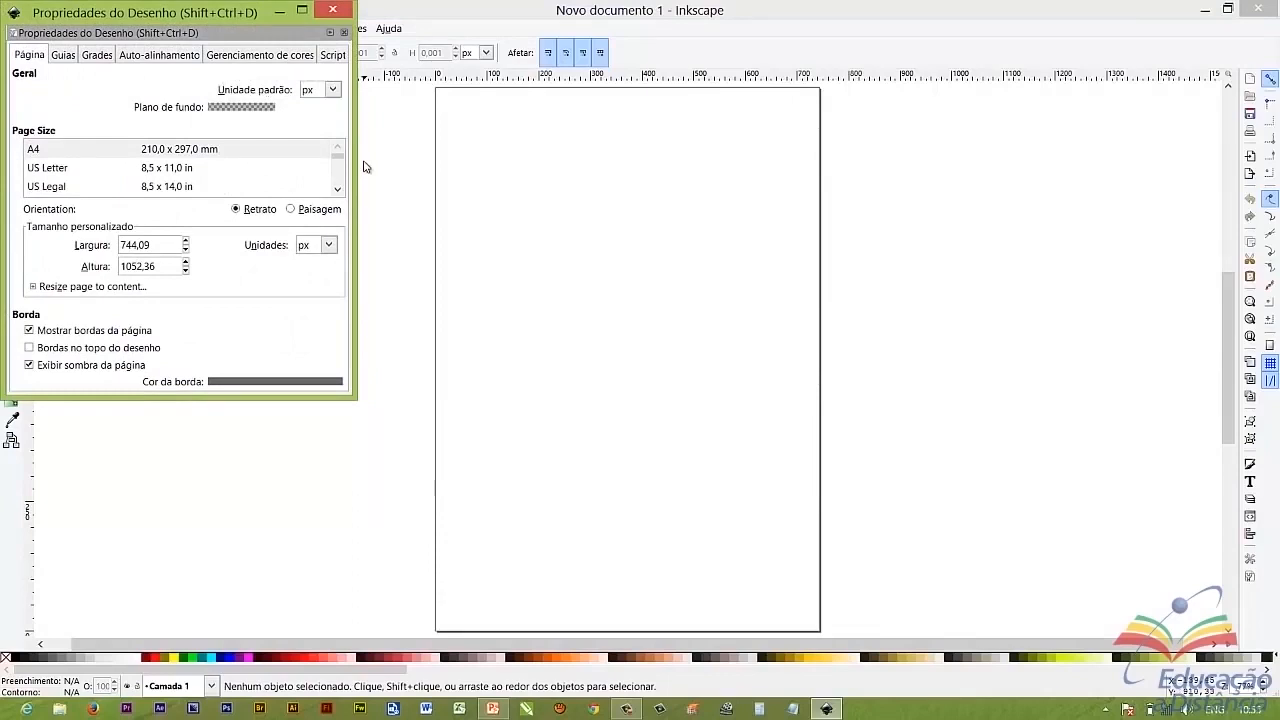
left_click(338, 190)
left_click(338, 190)
left_click(338, 190)
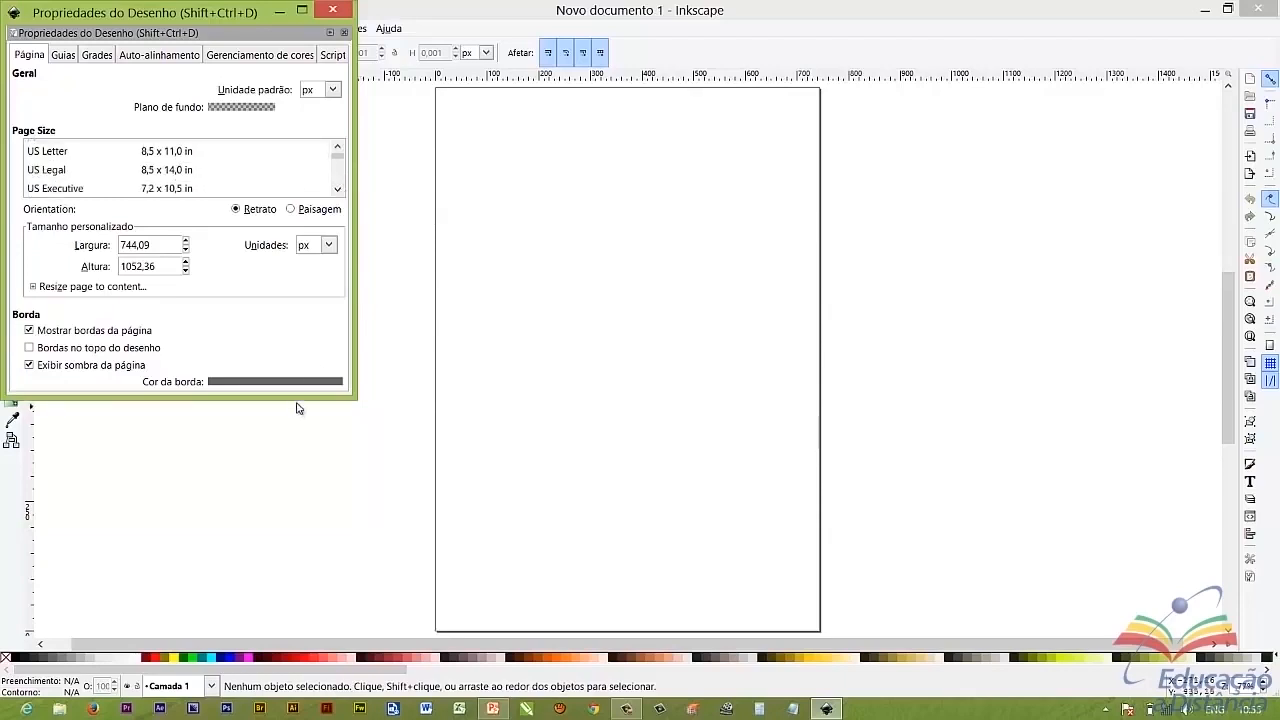
left_click_drag(296, 398, 287, 553)
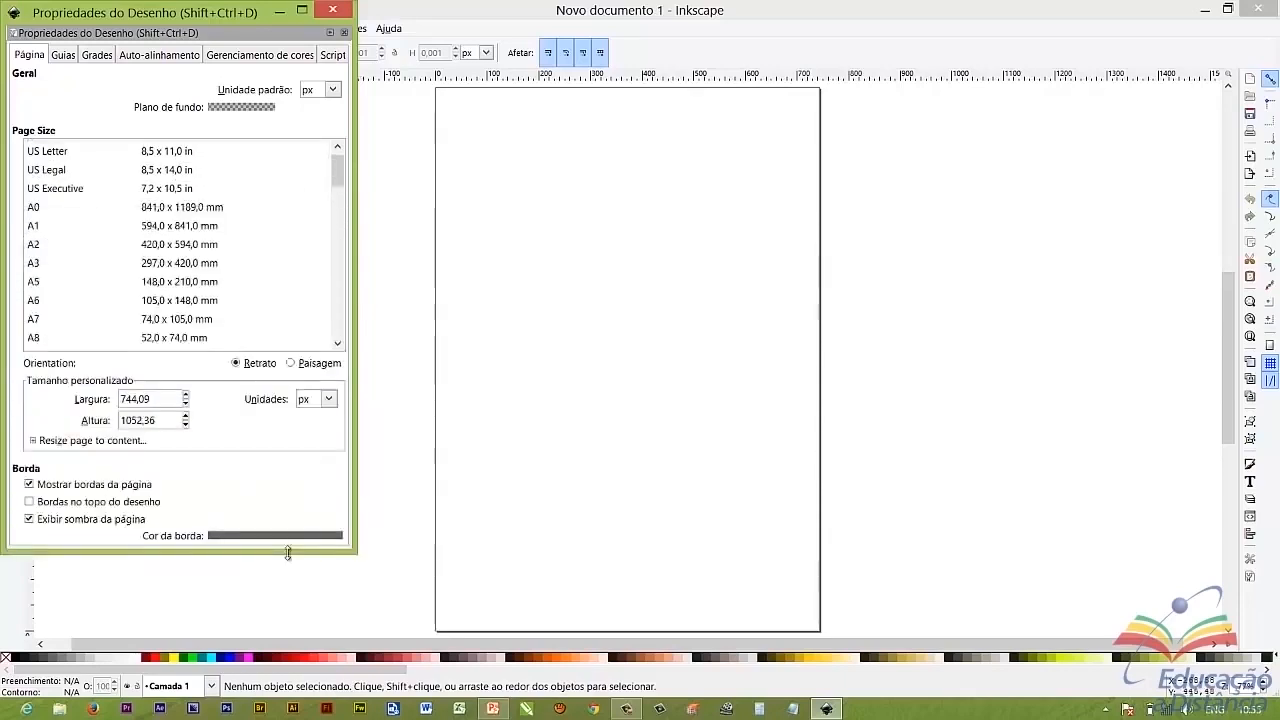
left_click_drag(338, 180, 335, 302)
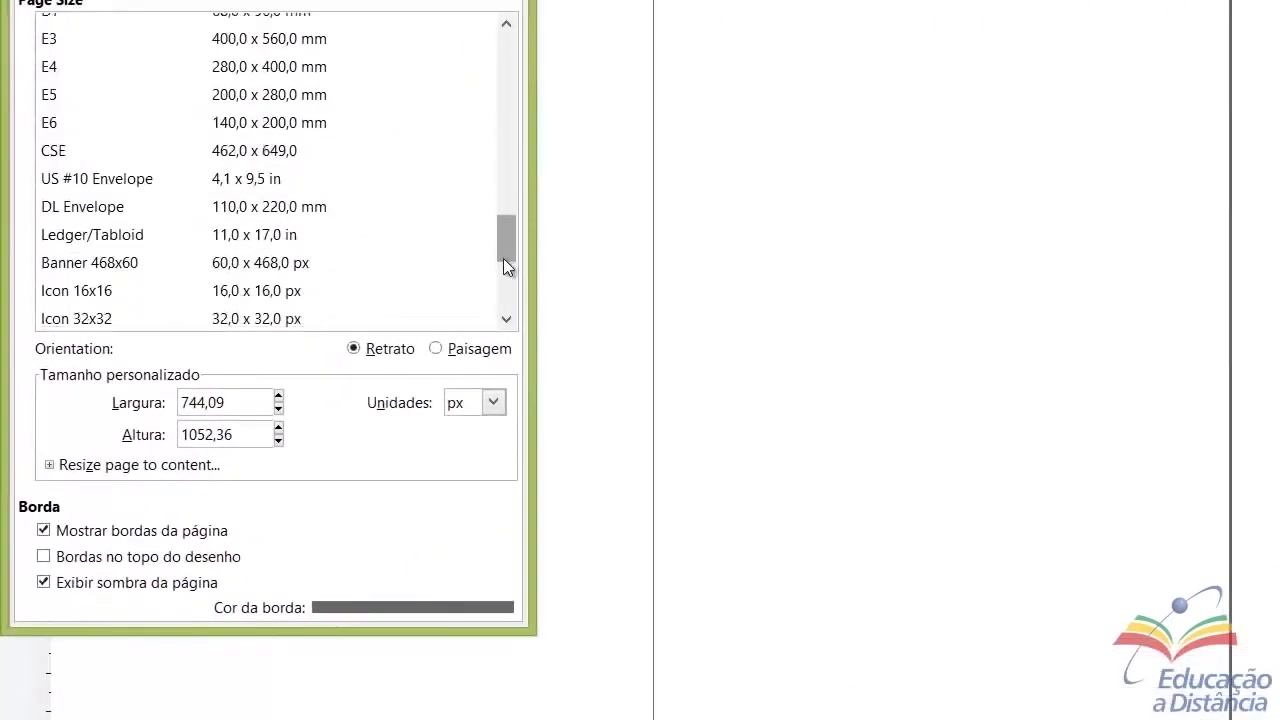
left_click_drag(504, 259, 505, 269)
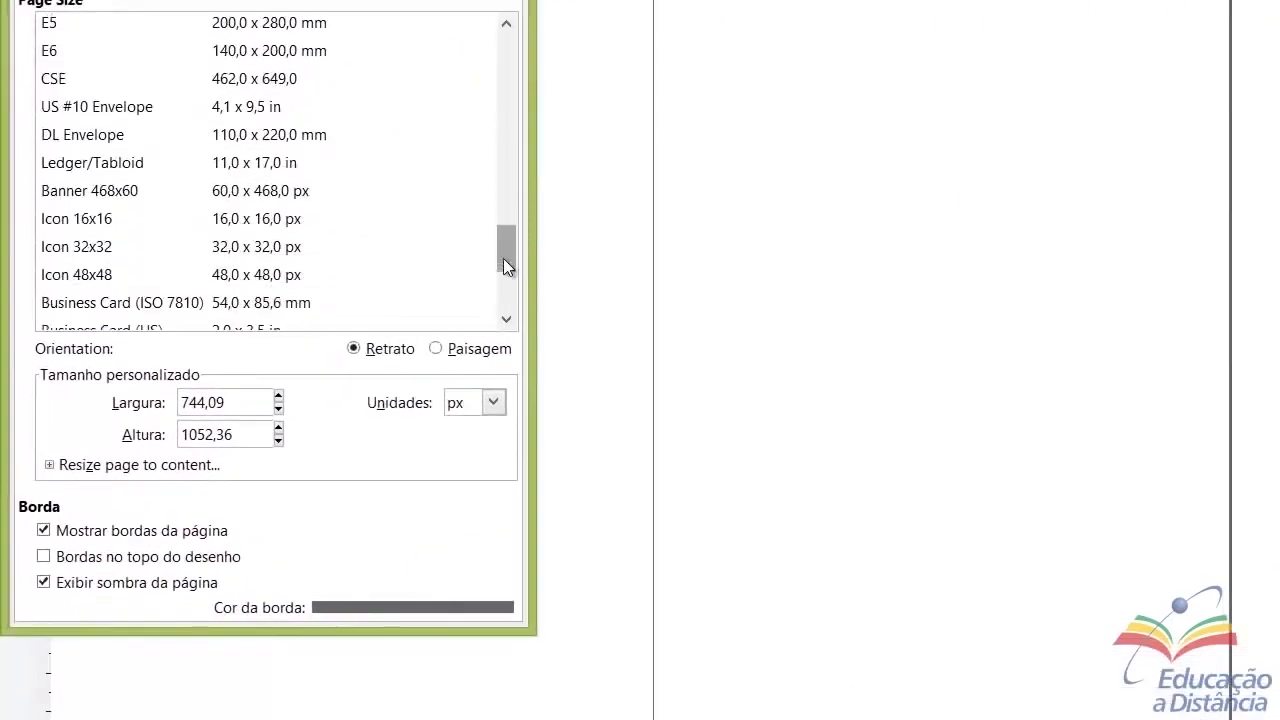
left_click(114, 276)
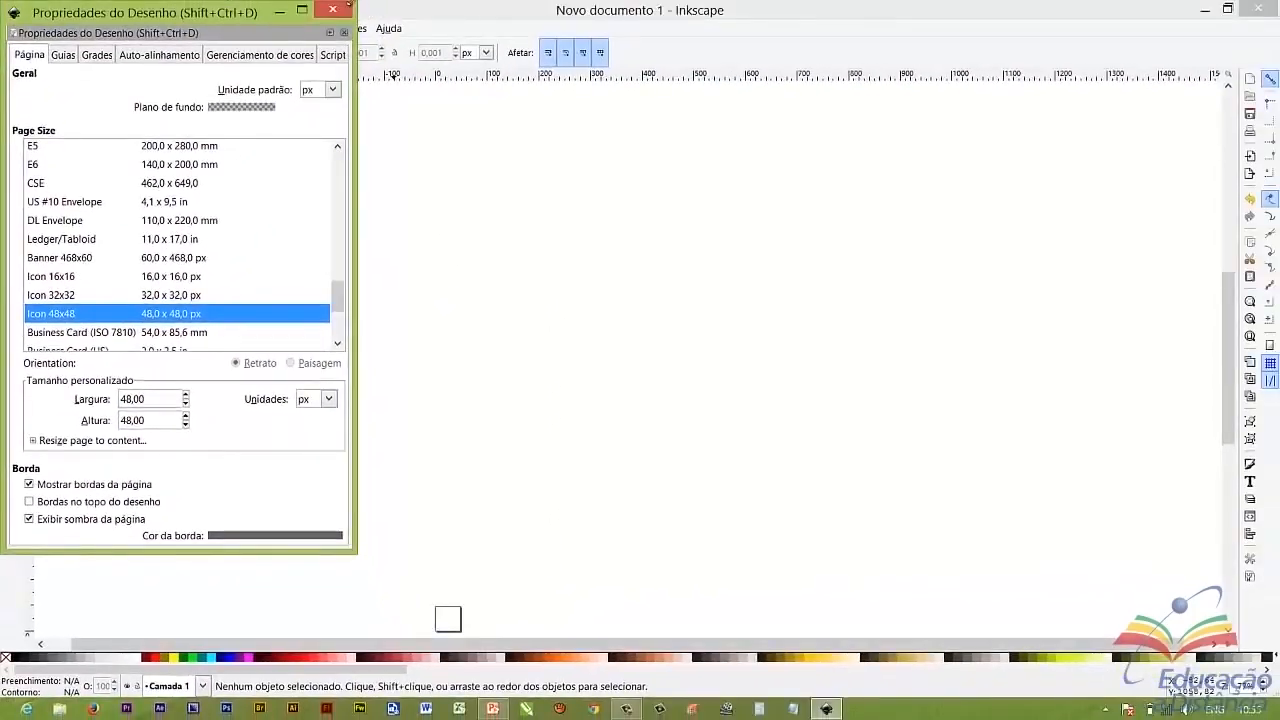
left_click(343, 7)
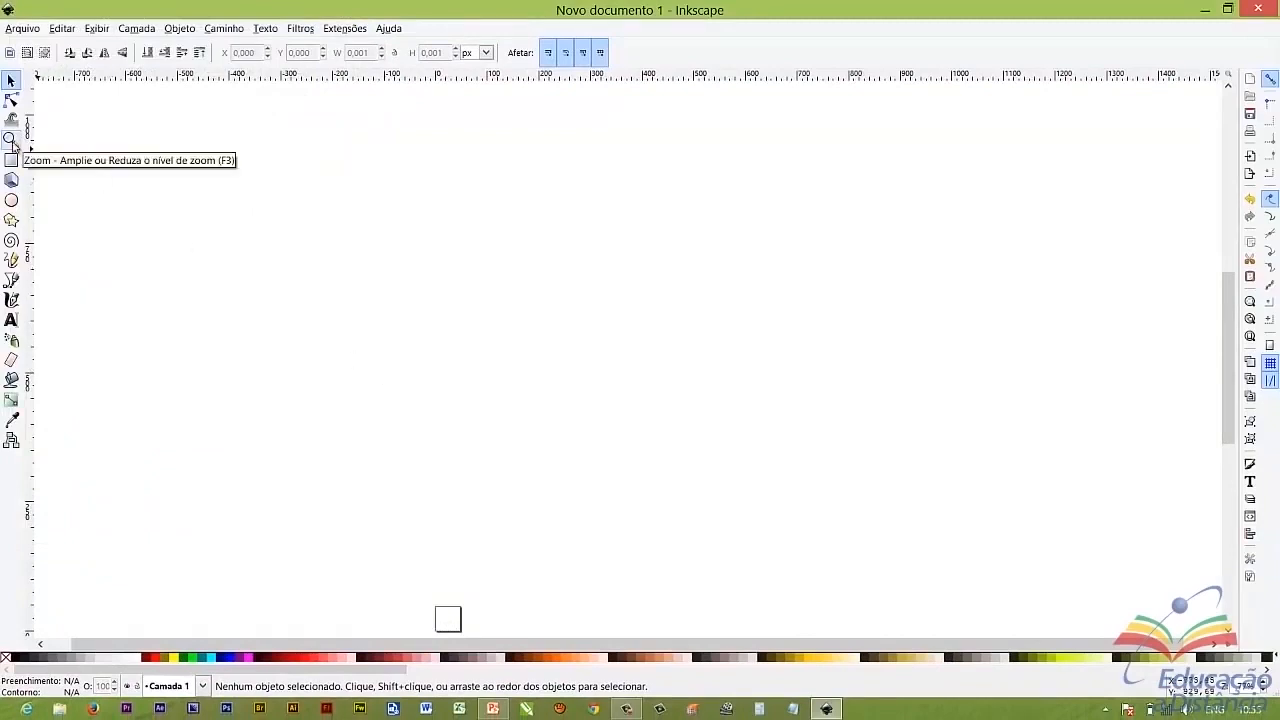
Draw a red circle about 32 px across with a black outline in the upper-left part of the page
left_click(11, 140)
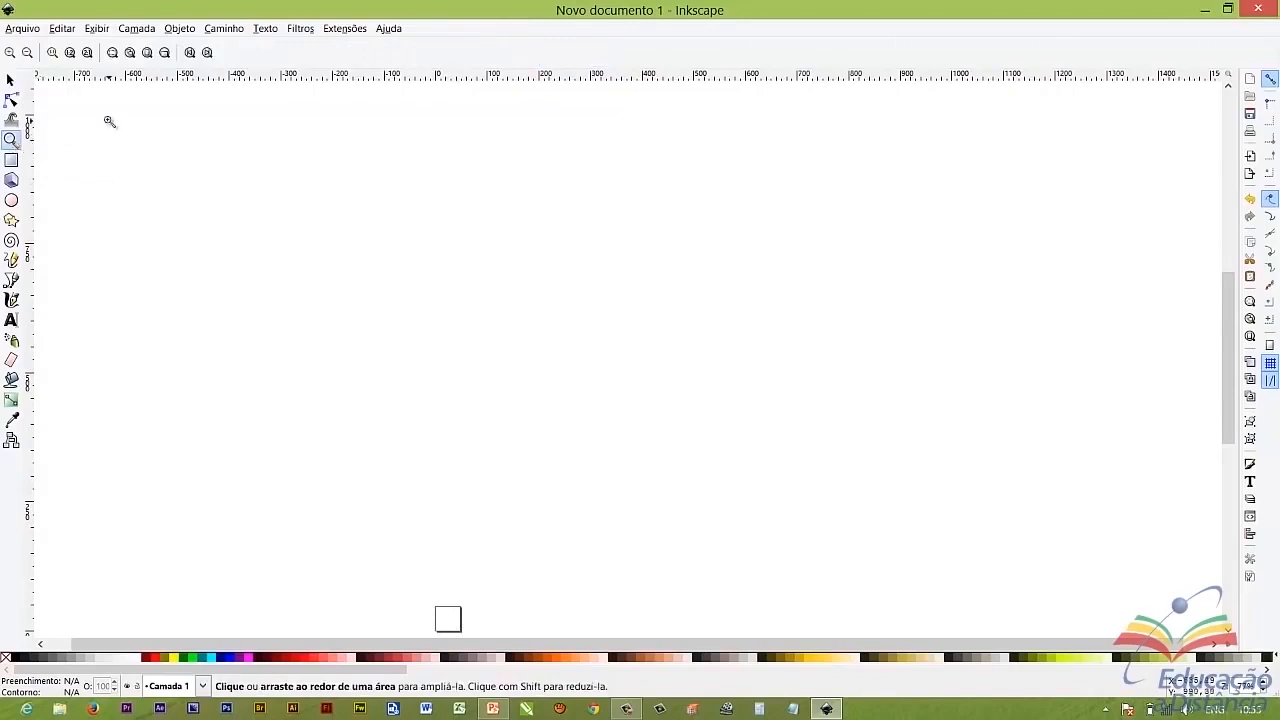
left_click(148, 53)
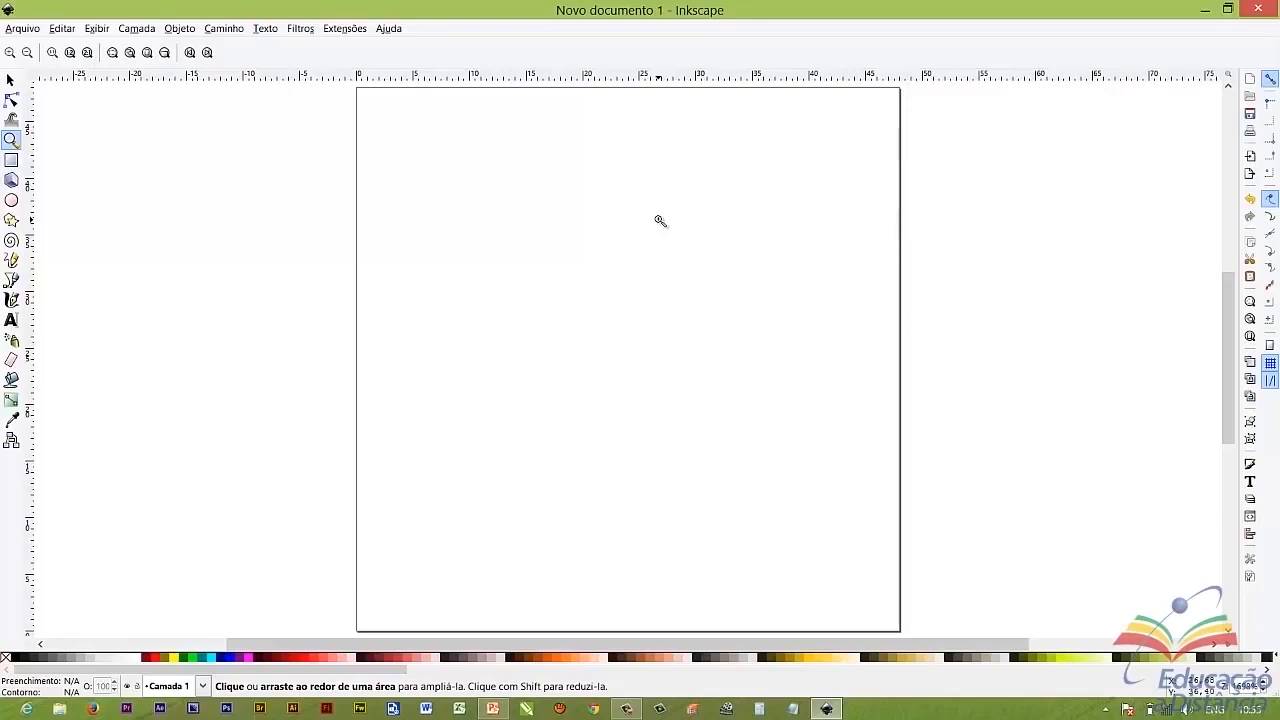
left_click(11, 203)
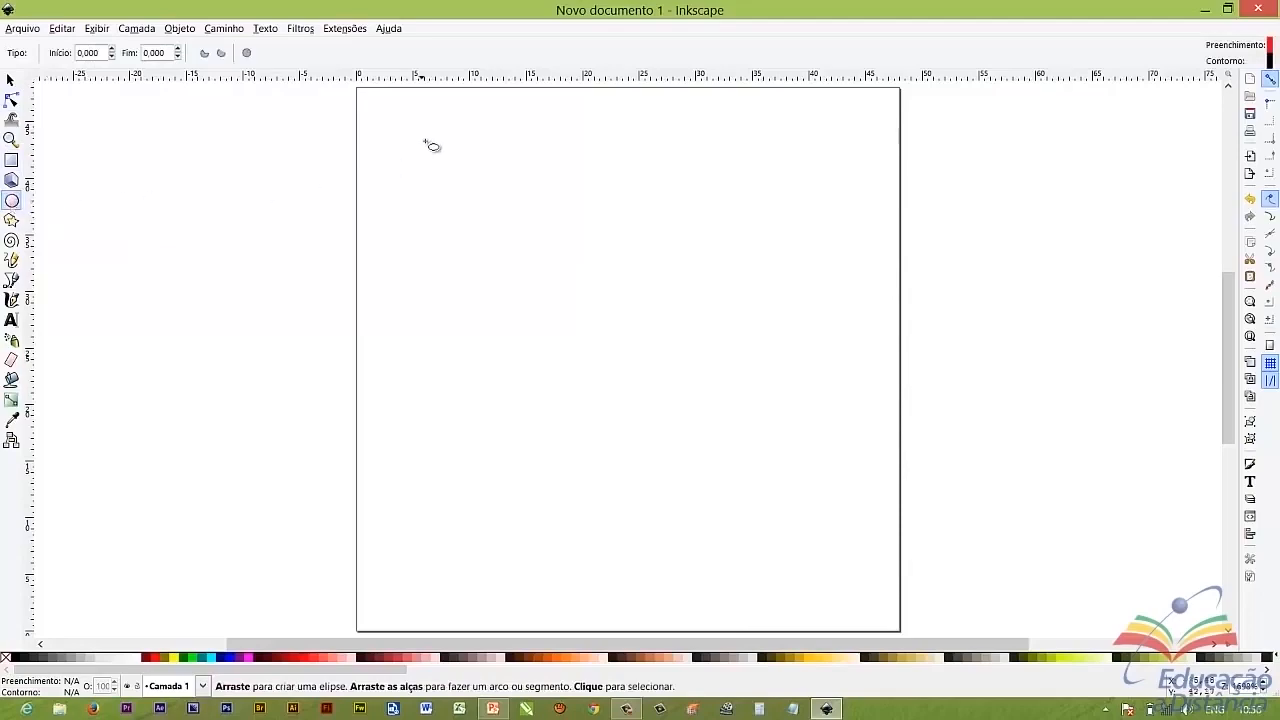
left_click_drag(395, 114, 747, 469)
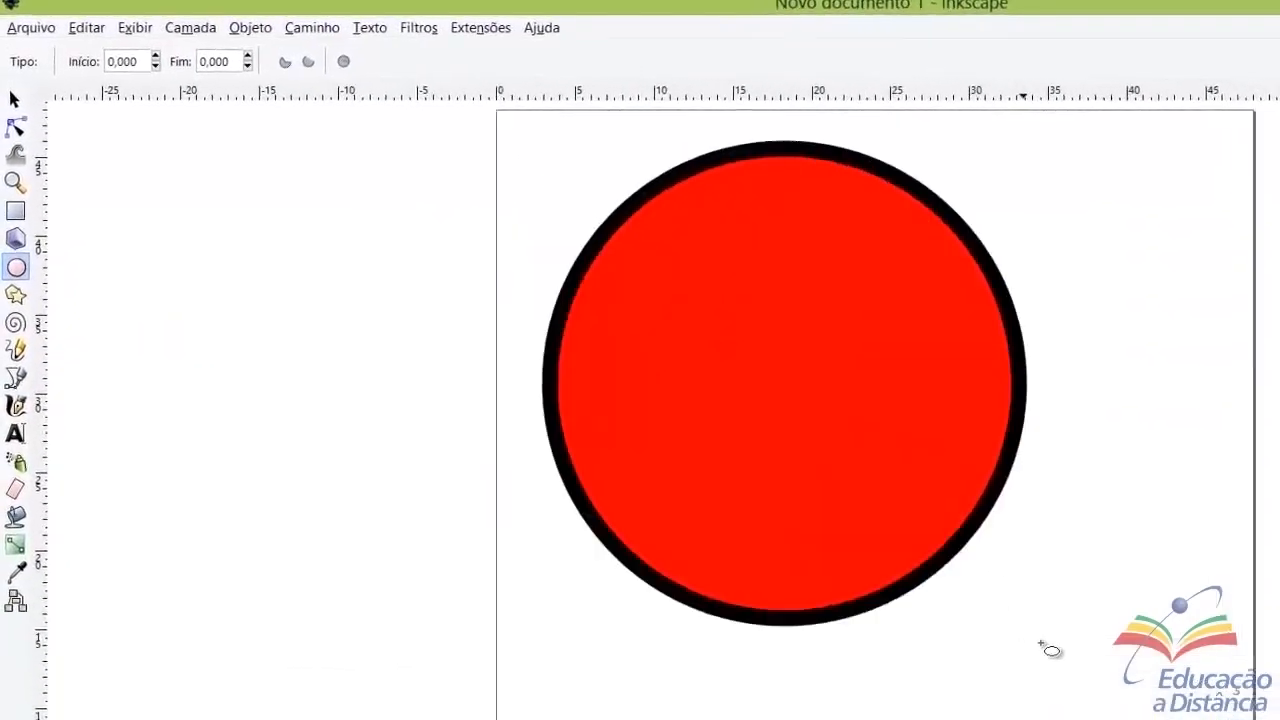
left_click_drag(1048, 650, 1052, 650)
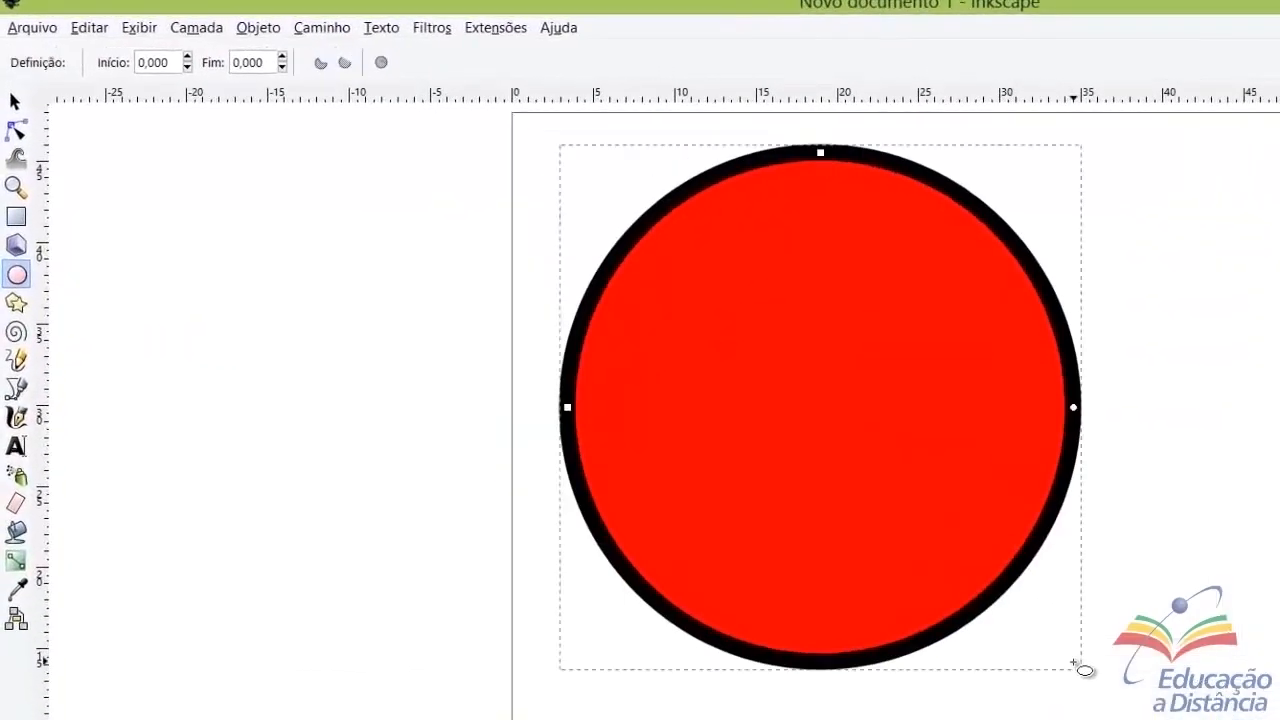
Position the circle at X 4 px and Y 4 px
left_click(16, 103)
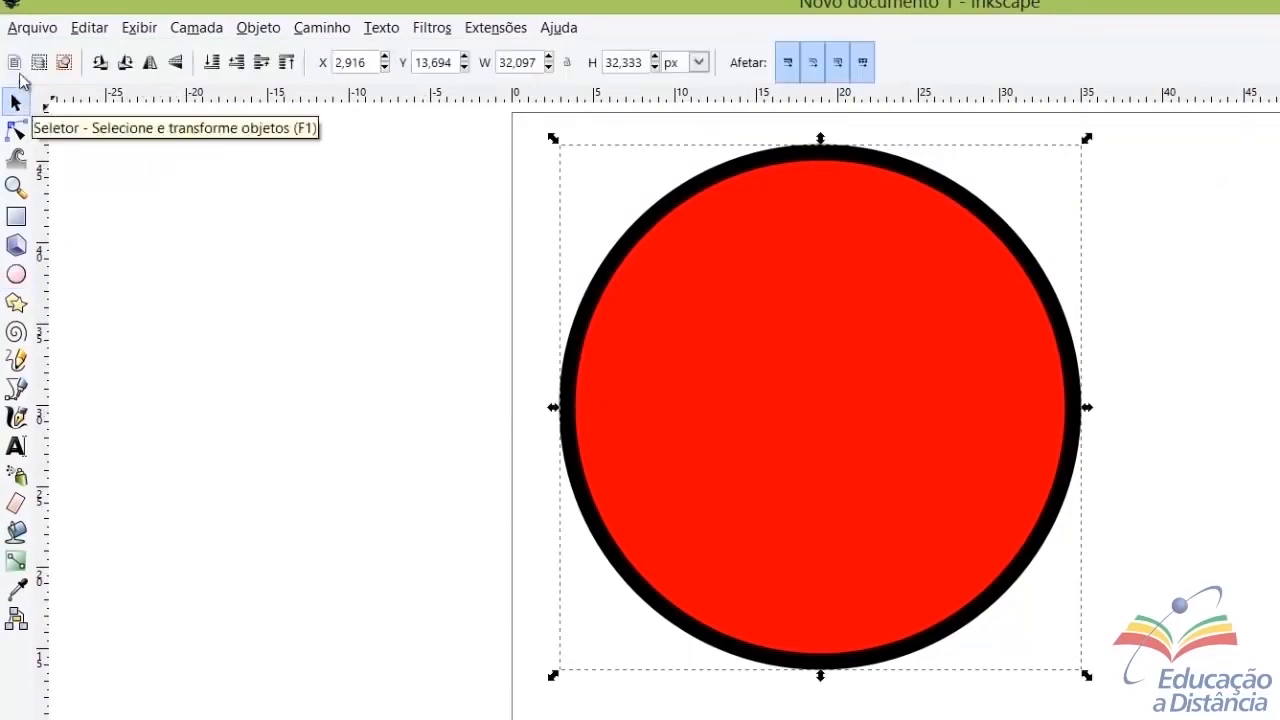
left_click(371, 62)
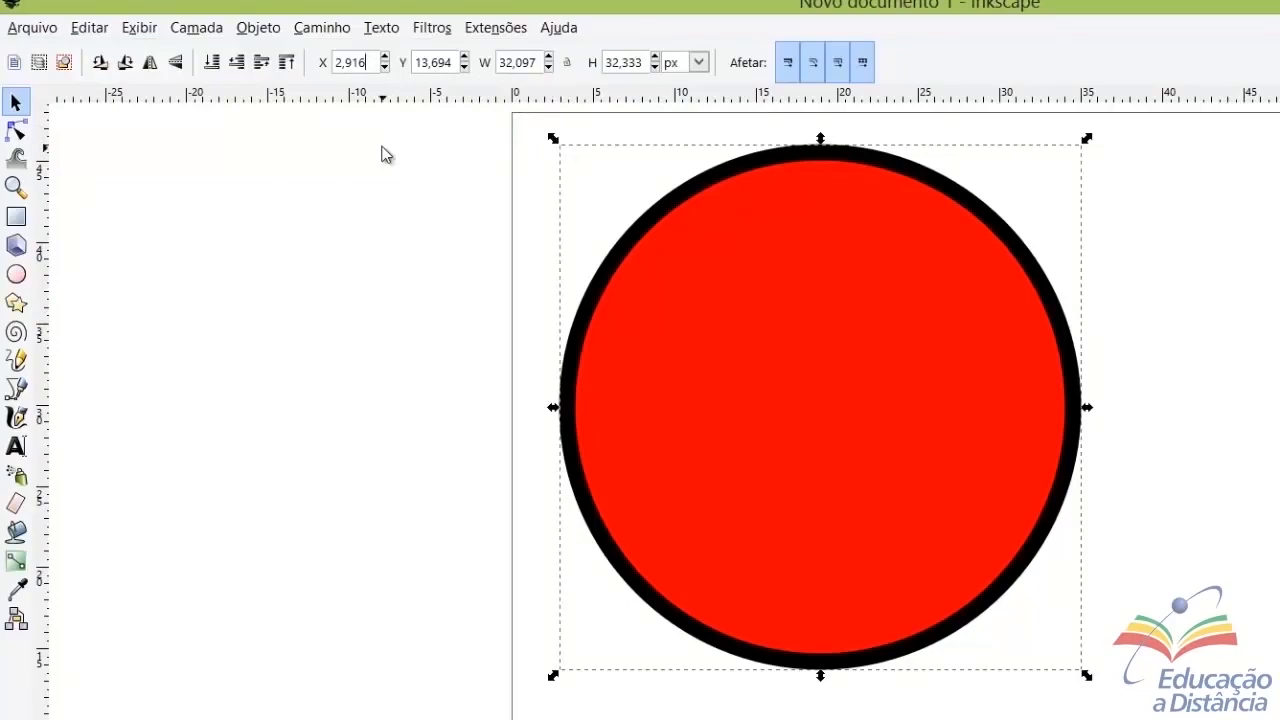
key("BackSpace")
key("BackSpace")
key("BackSpace")
key("BackSpace")
key("BackSpace")
type("4")
double_click(434, 63)
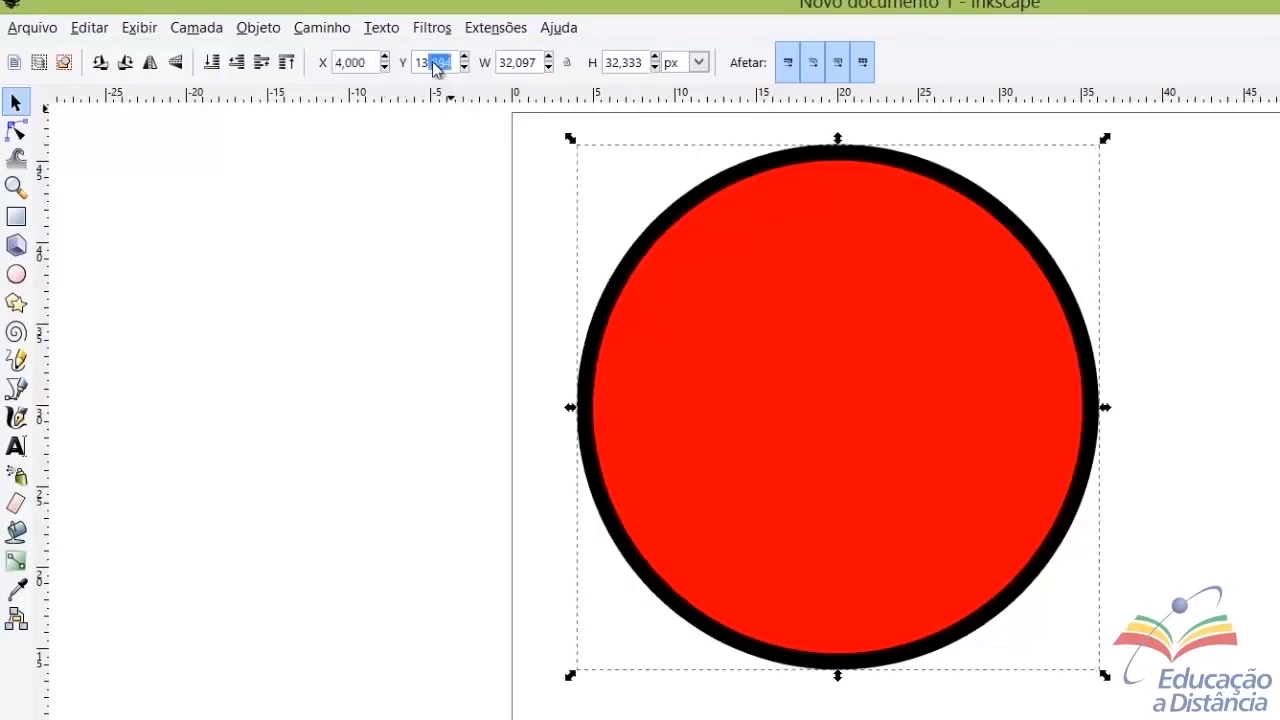
key("BackSpace")
key("BackSpace")
key("BackSpace")
key("BackSpace")
type("4")
key("Return")
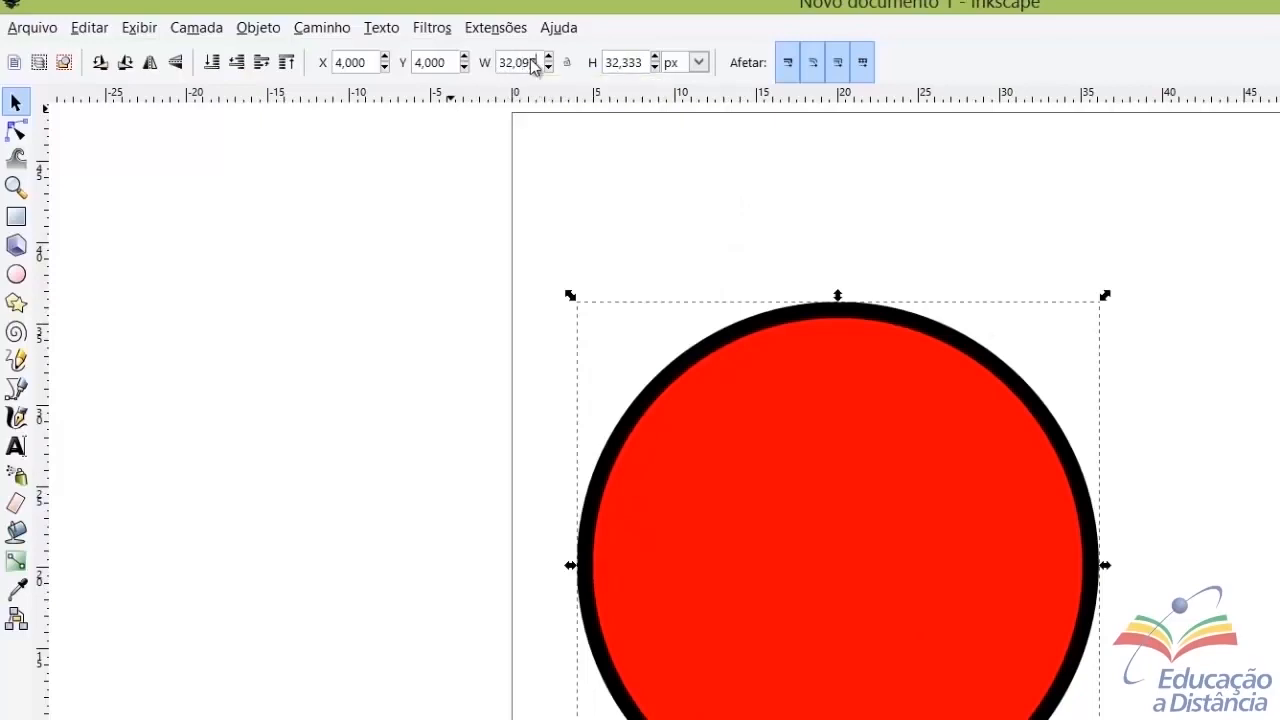
Set the circle's width to 40 px
key("BackSpace")
key("BackSpace")
key("BackSpace")
key("BackSpace")
key("BackSpace")
key("BackSpace")
type("40")
key("Return")
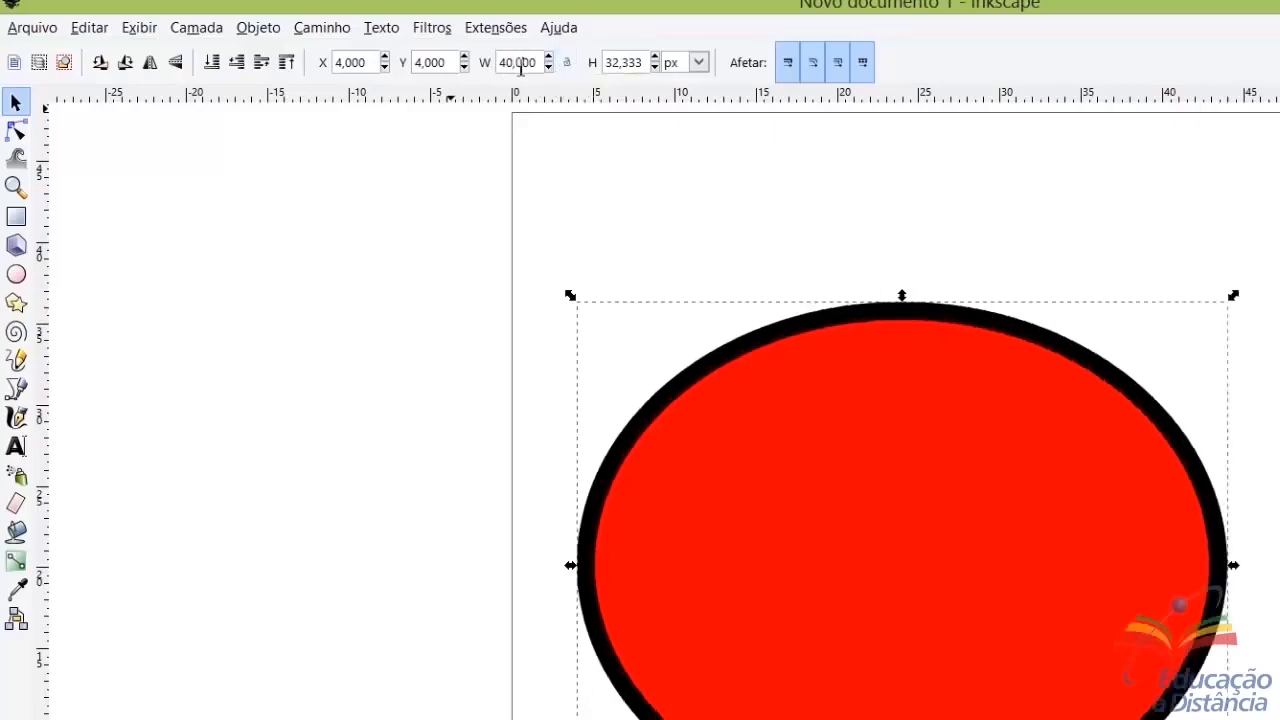
Set the ellipse's height to 44 px
left_click(643, 64)
key("BackSpace")
key("BackSpace")
key("BackSpace")
key("BackSpace")
key("BackSpace")
key("BackSpace")
type("44")
key("Return")
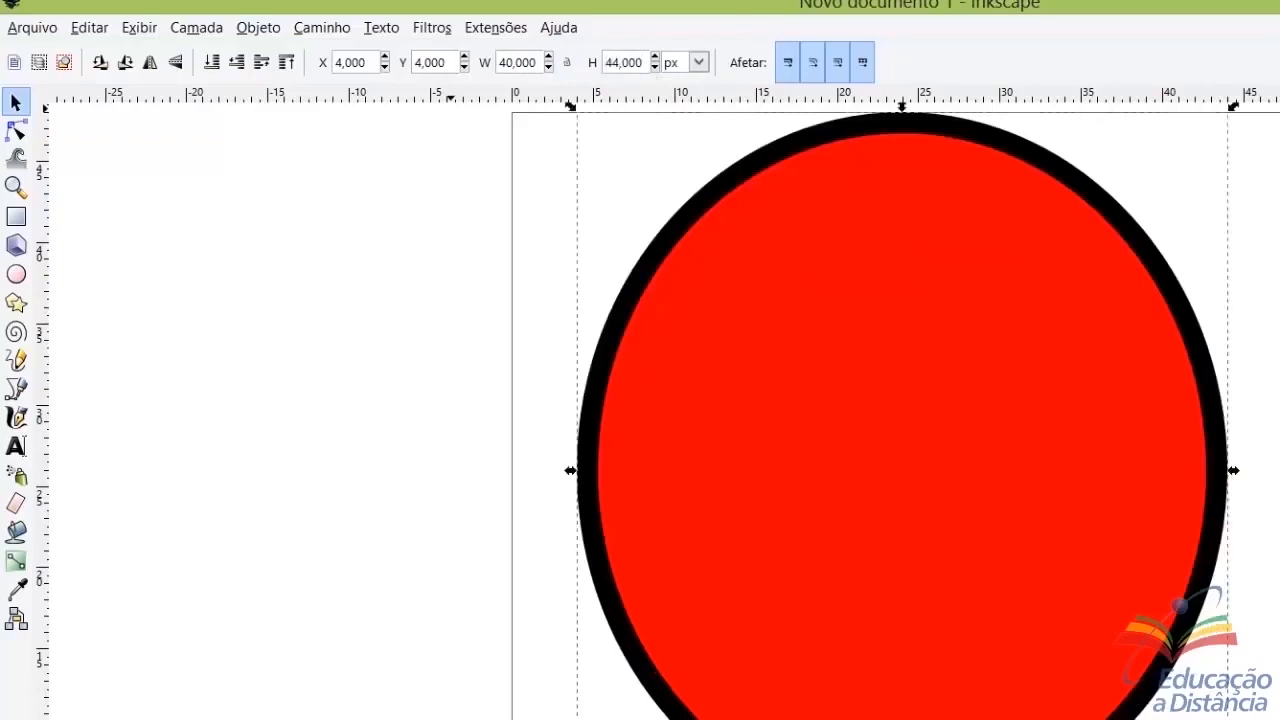
Set the ellipse's height to 40 px so it matches the width
left_click(623, 63)
key("BackSpace")
type("4")
key("BackSpace")
type("0")
key("Return")
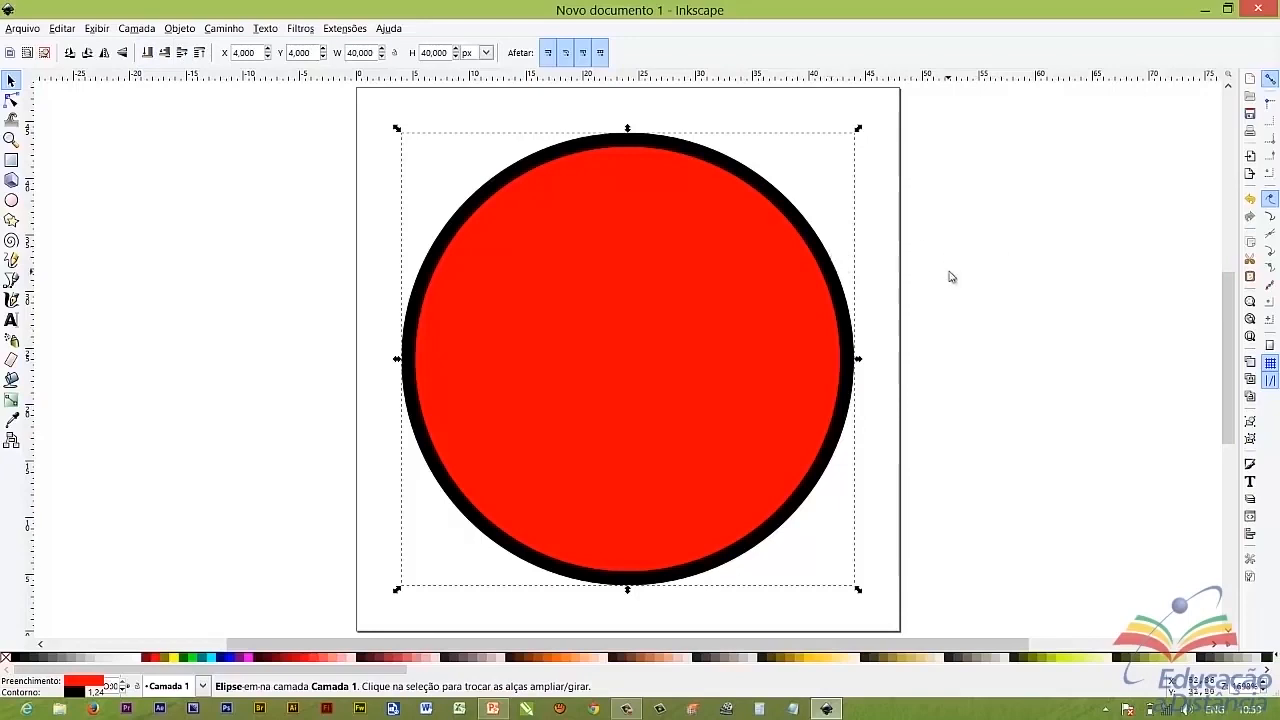
Remove the circle's black outline by setting its stroke paint to no colour
left_click(1251, 466)
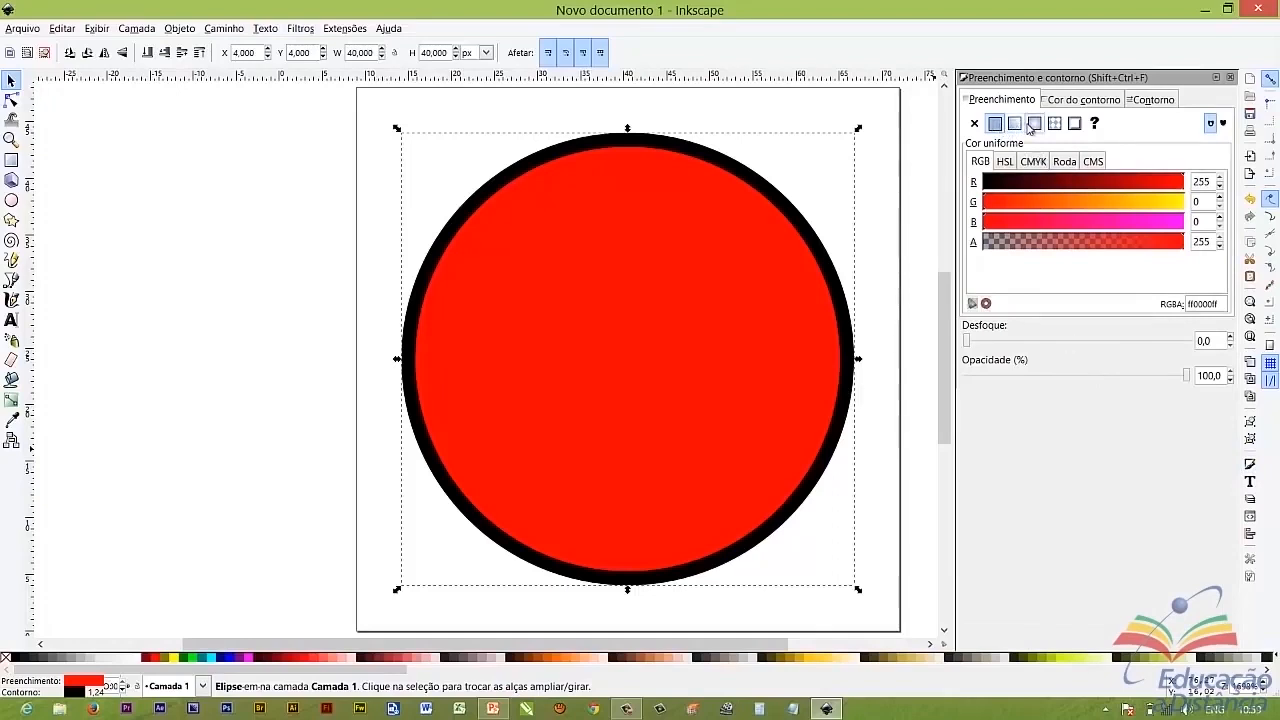
left_click(1076, 101)
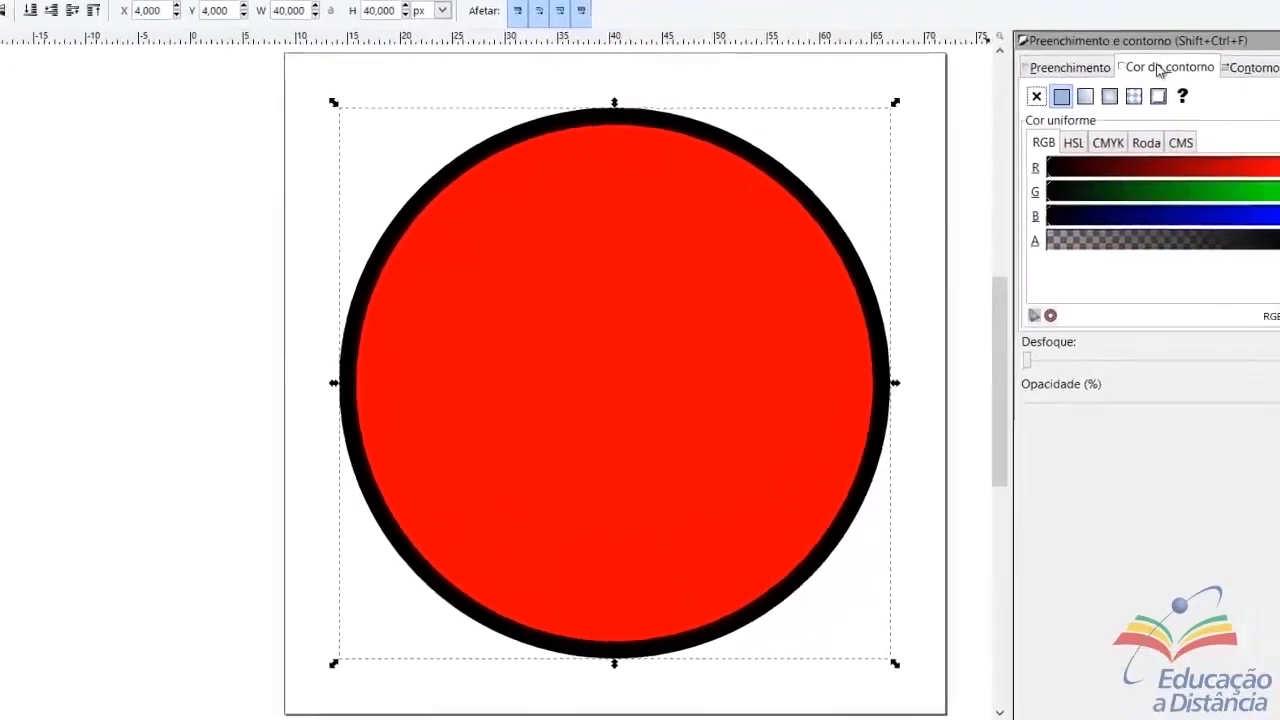
left_click(1152, 99)
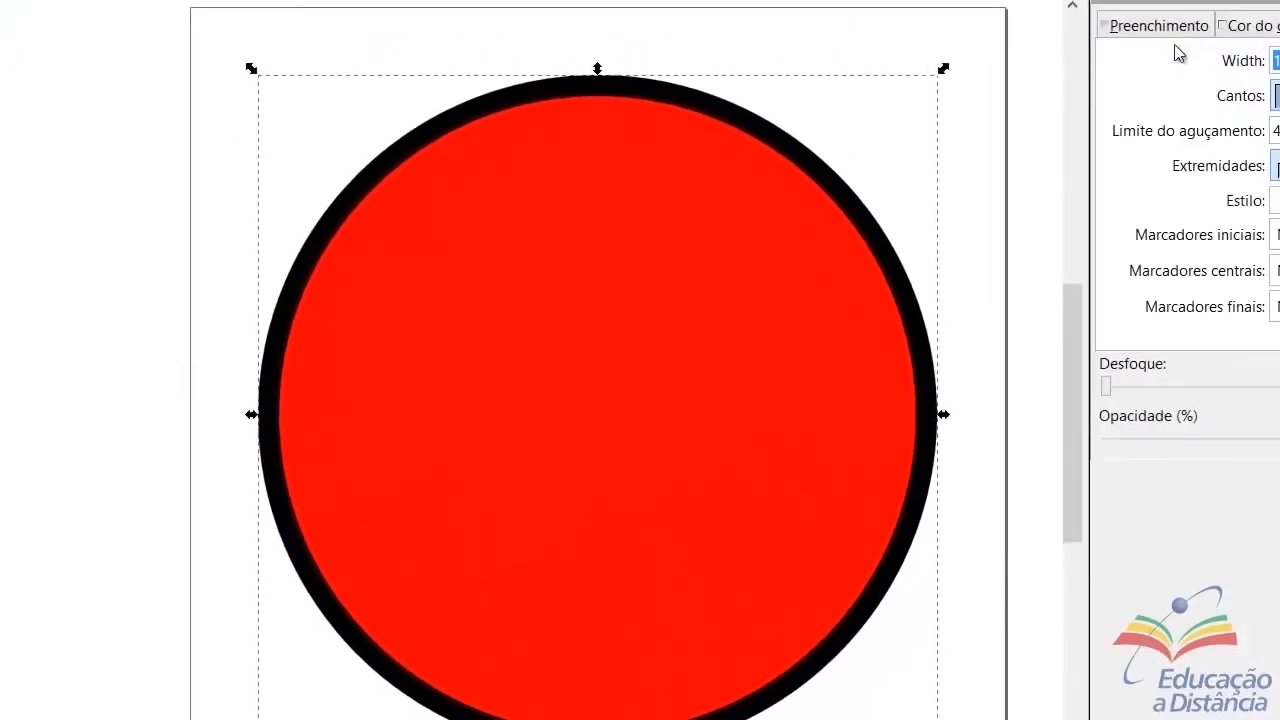
left_click(1265, 29)
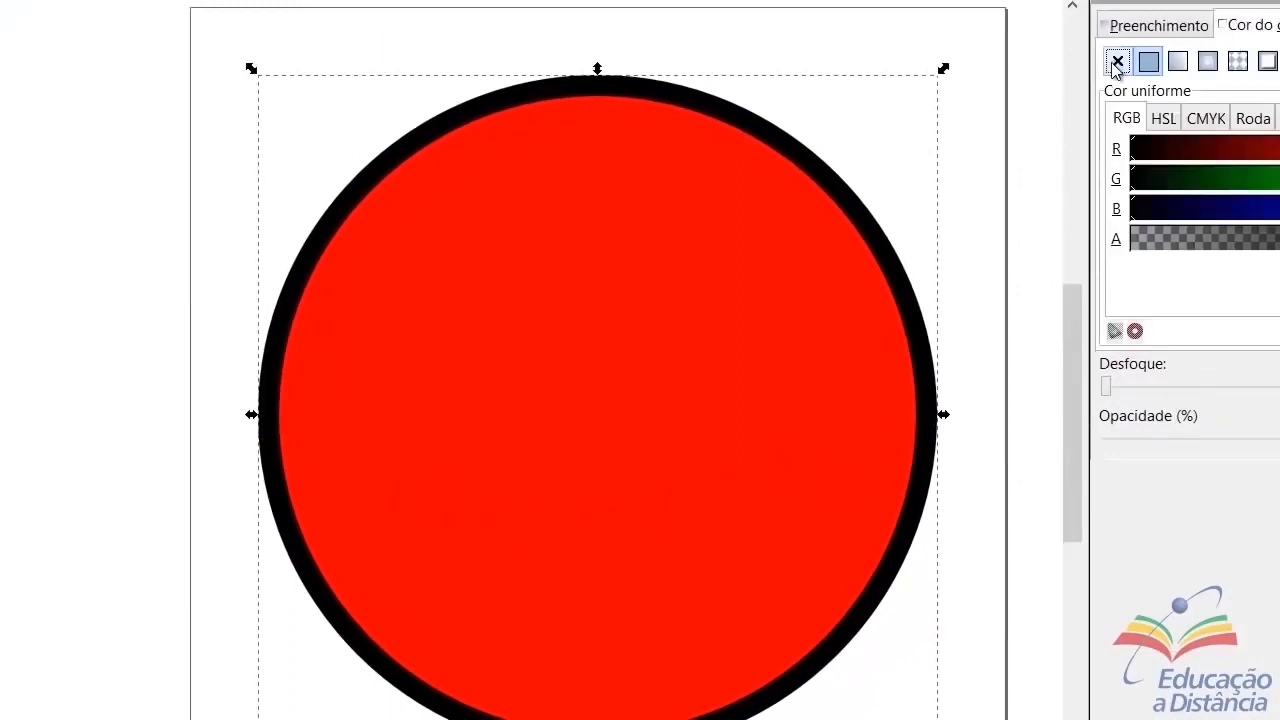
left_click(1117, 62)
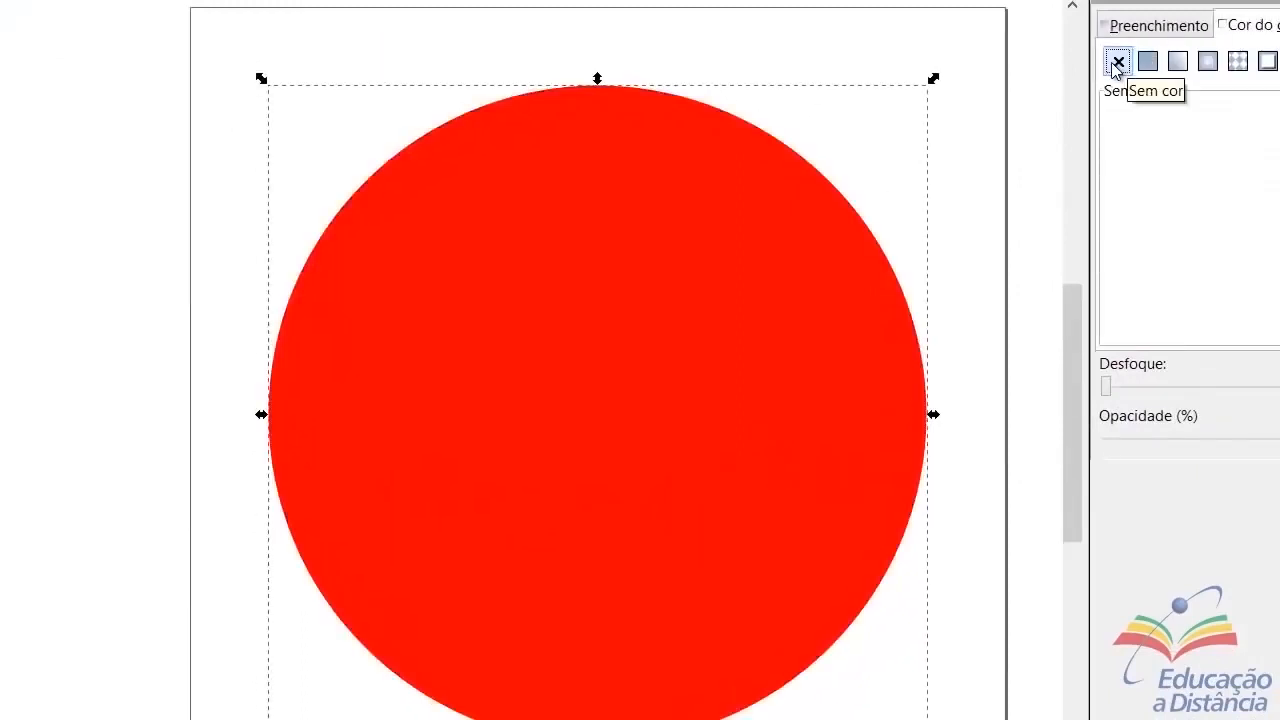
Apply a linear gradient to the circle's fill and place the gradient editor beside the page, clear of the circle
left_click(1152, 33)
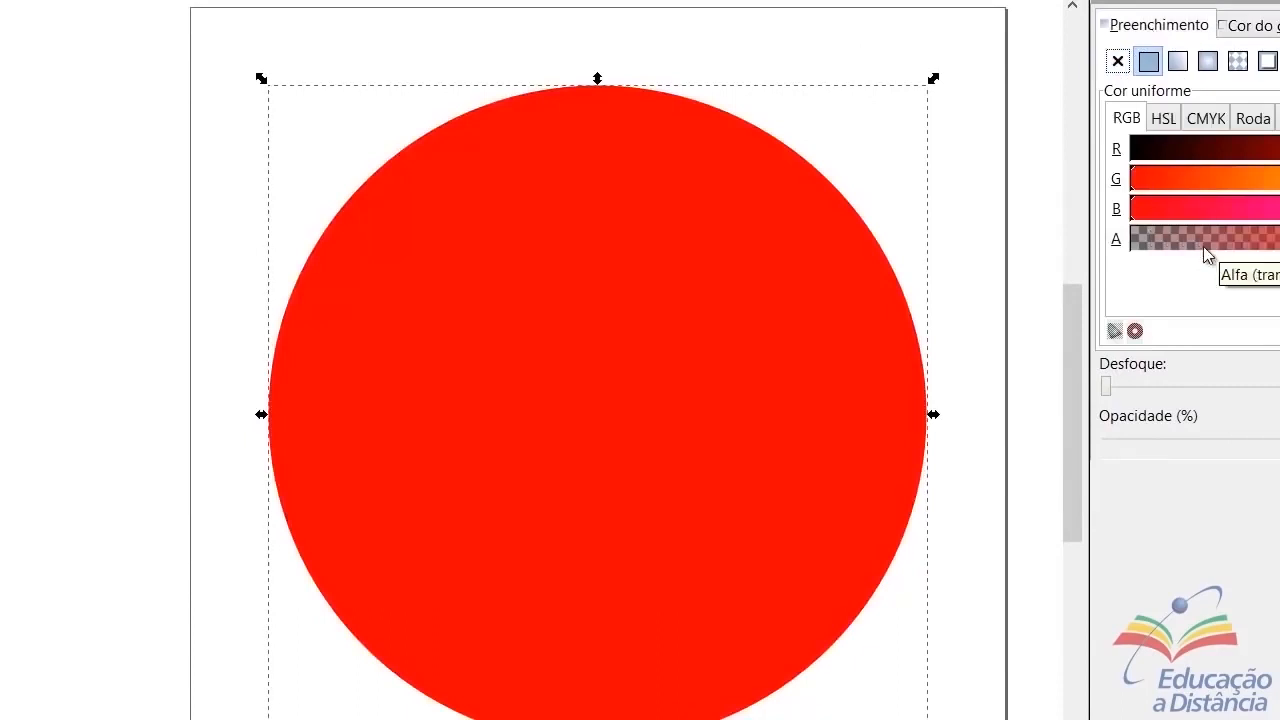
left_click(1180, 64)
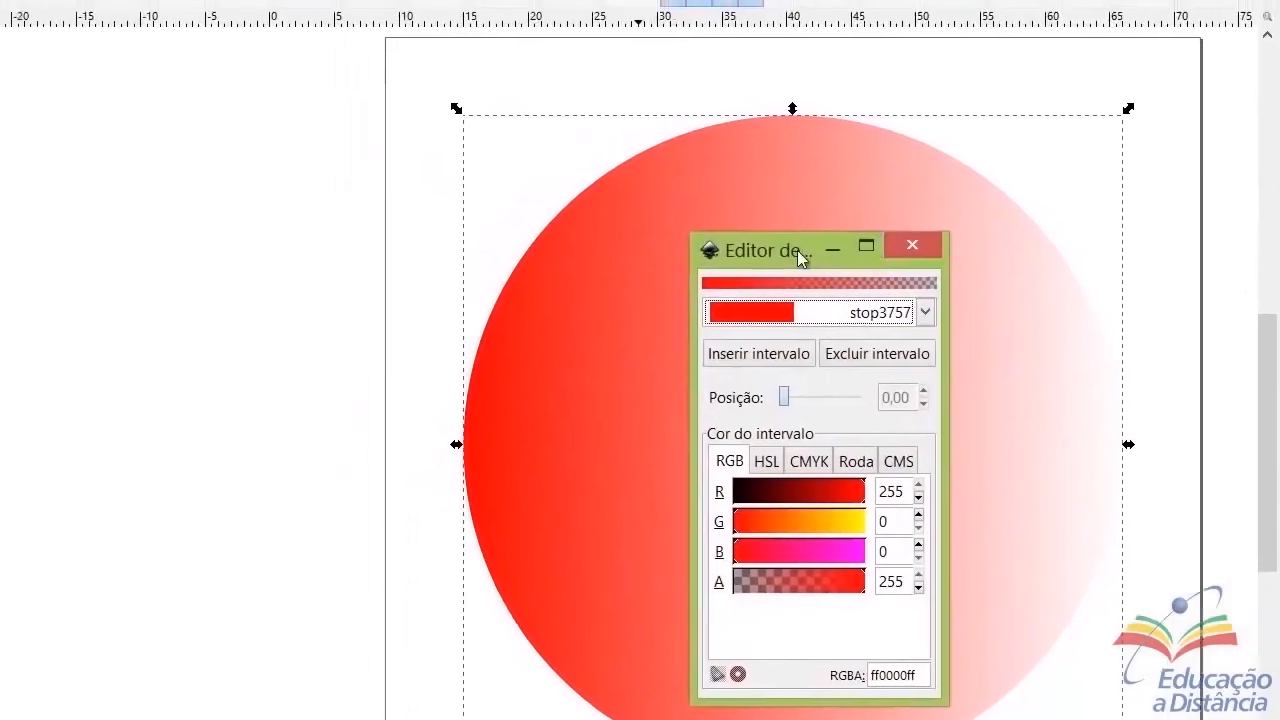
left_click_drag(626, 226, 205, 142)
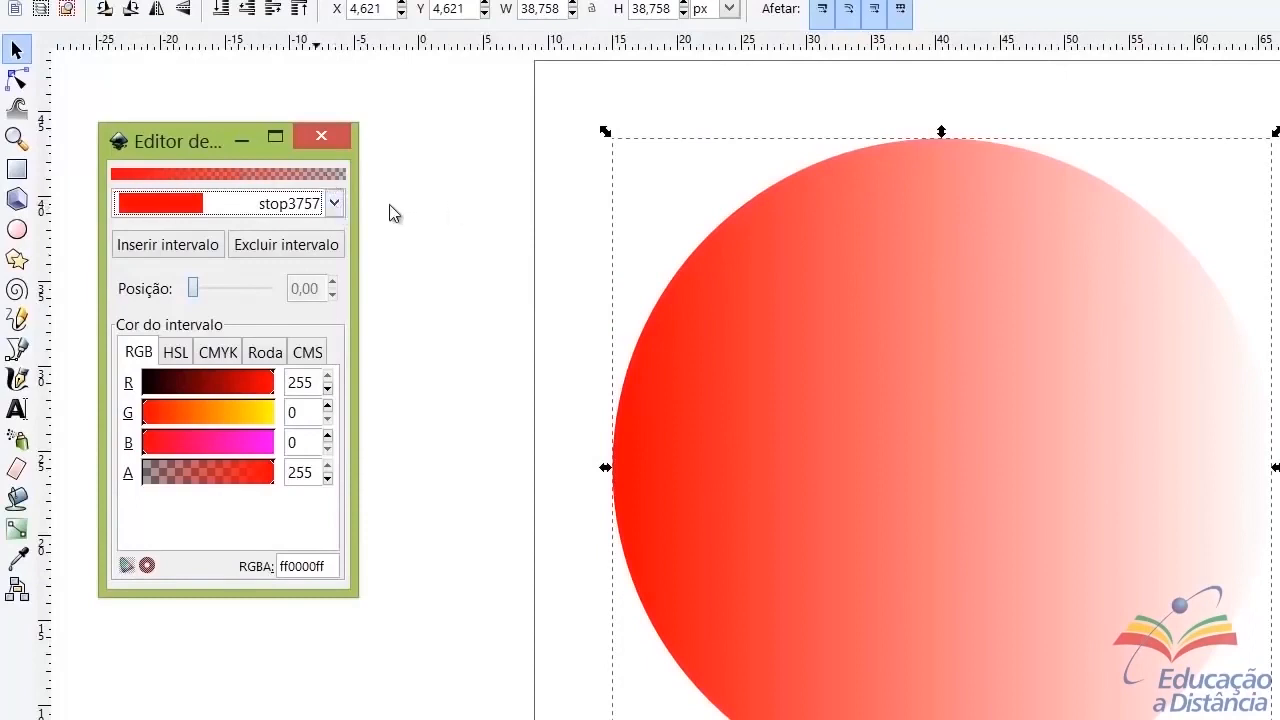
Change the gradient's first stop, stop3757, to pure green with red 0, green 255 and blue 0
left_click(336, 204)
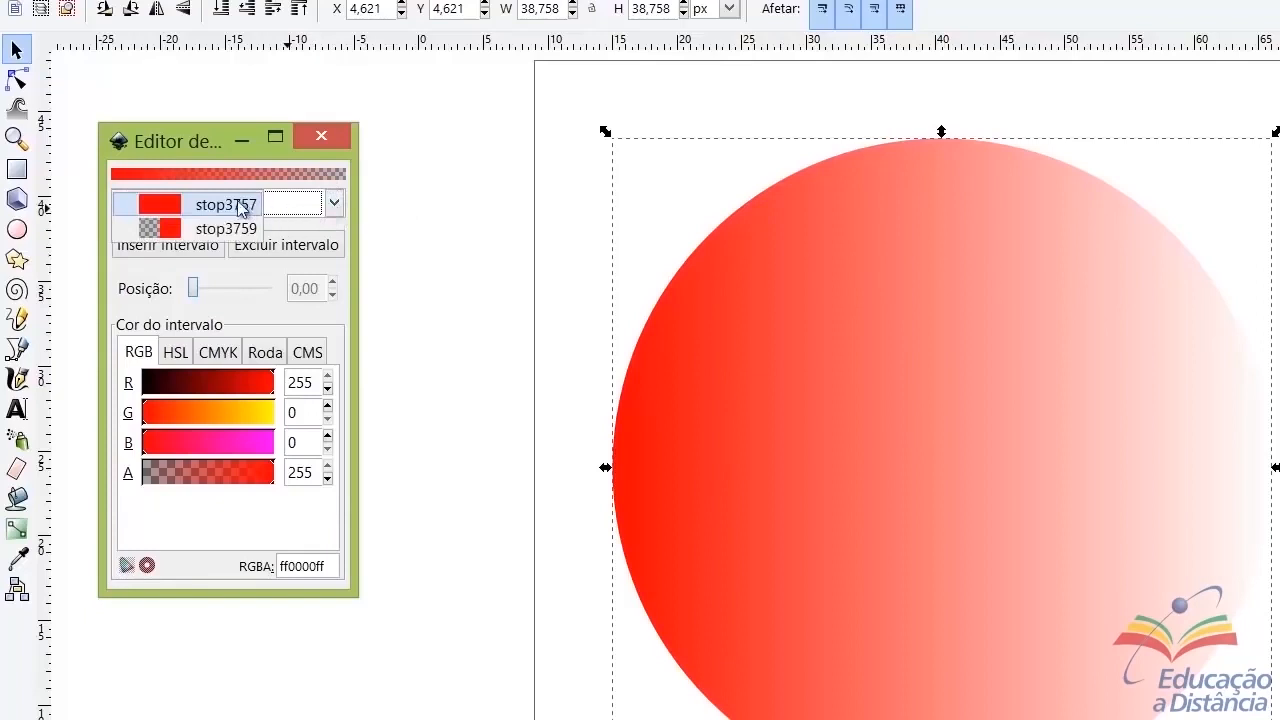
left_click(171, 211)
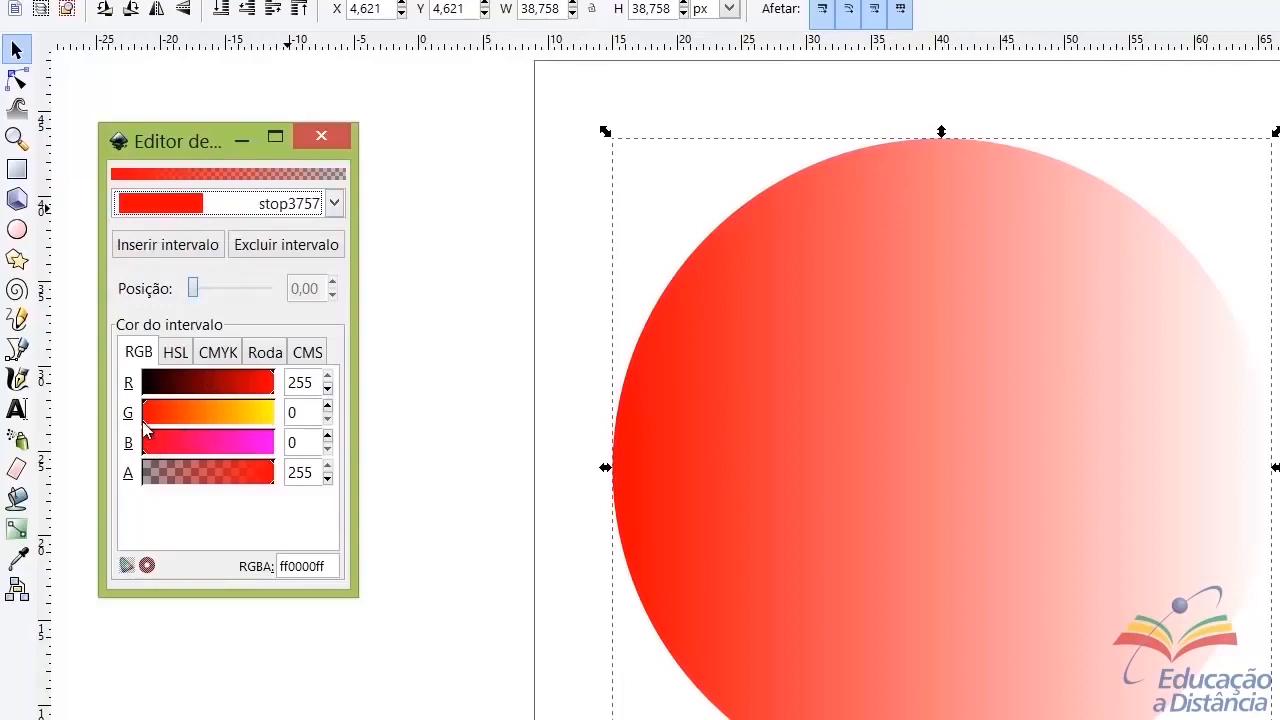
left_click_drag(146, 426, 208, 415)
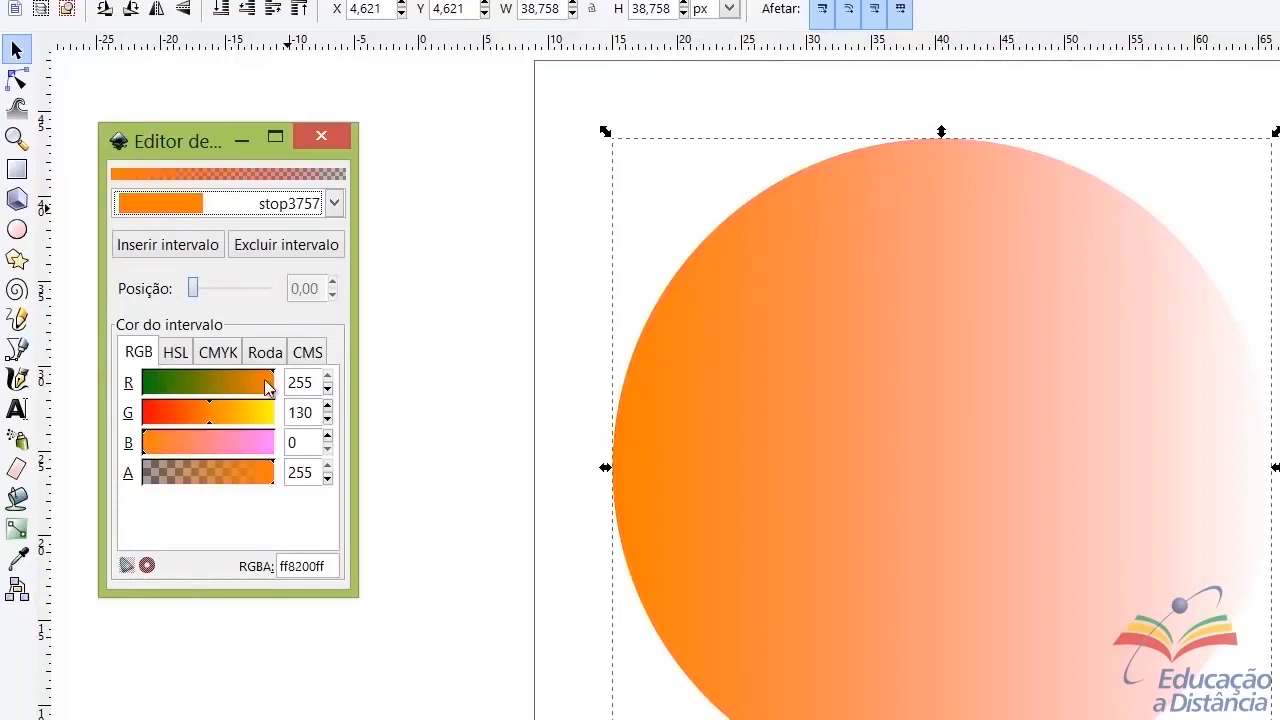
left_click(162, 381)
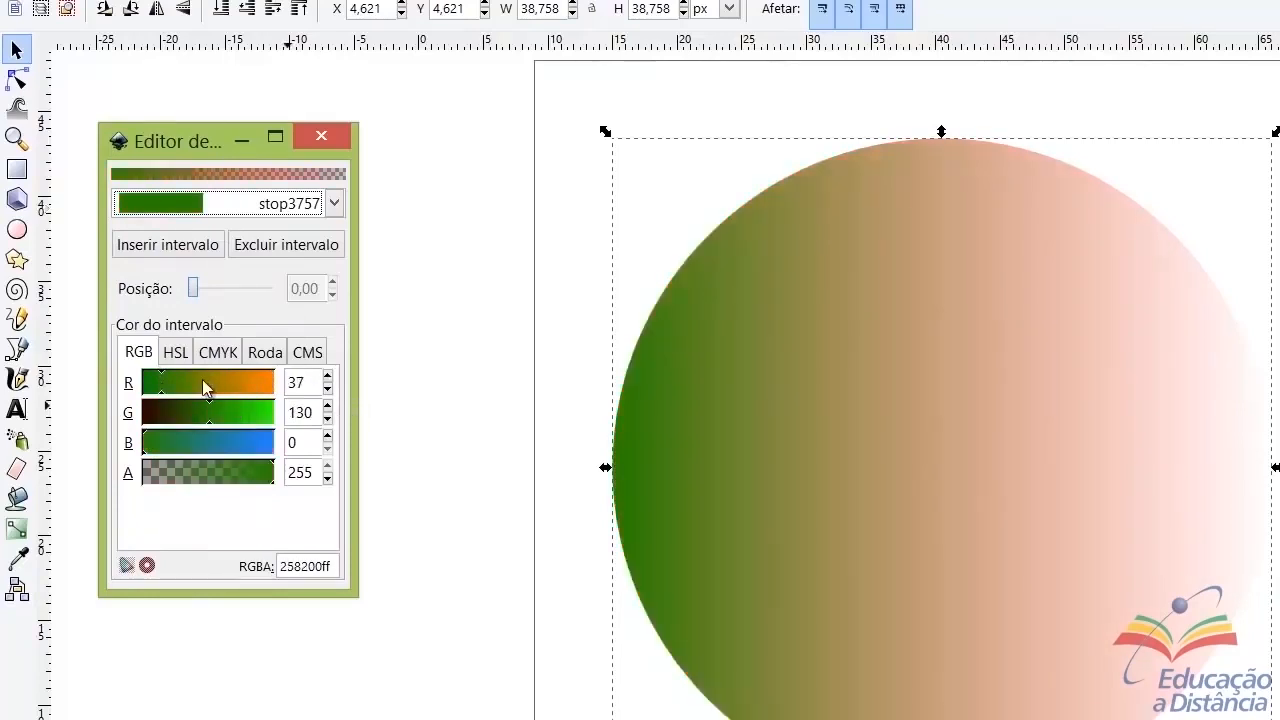
left_click_drag(164, 393, 140, 404)
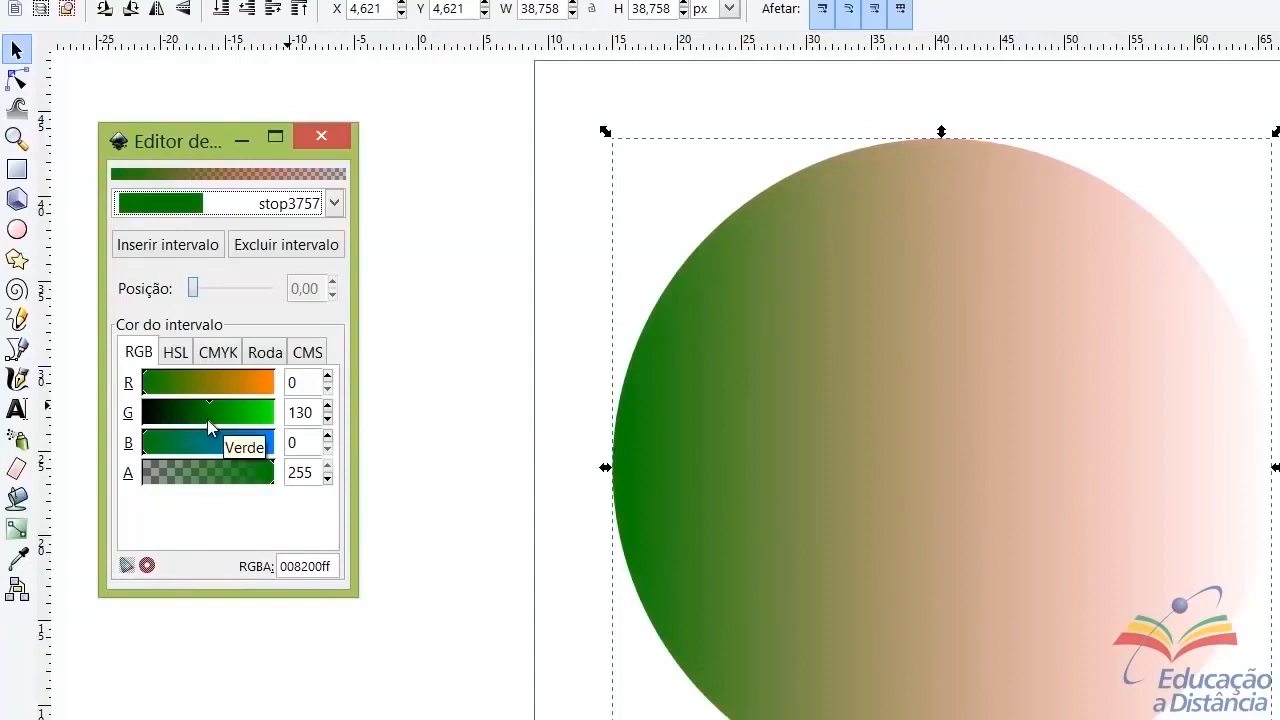
left_click_drag(210, 421, 289, 421)
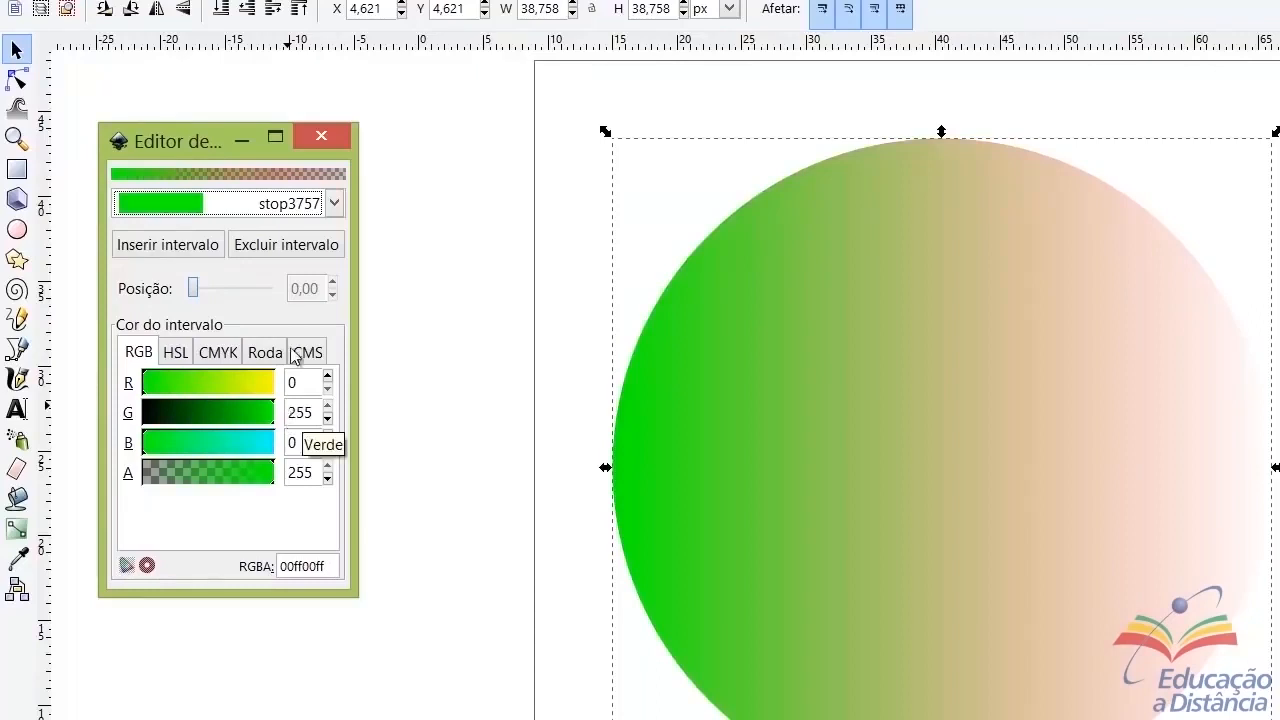
Set the gradient's second stop, stop3759, to dark green with red 0, green 148, blue 0 and alpha 255, and close the gradient editor
left_click(335, 204)
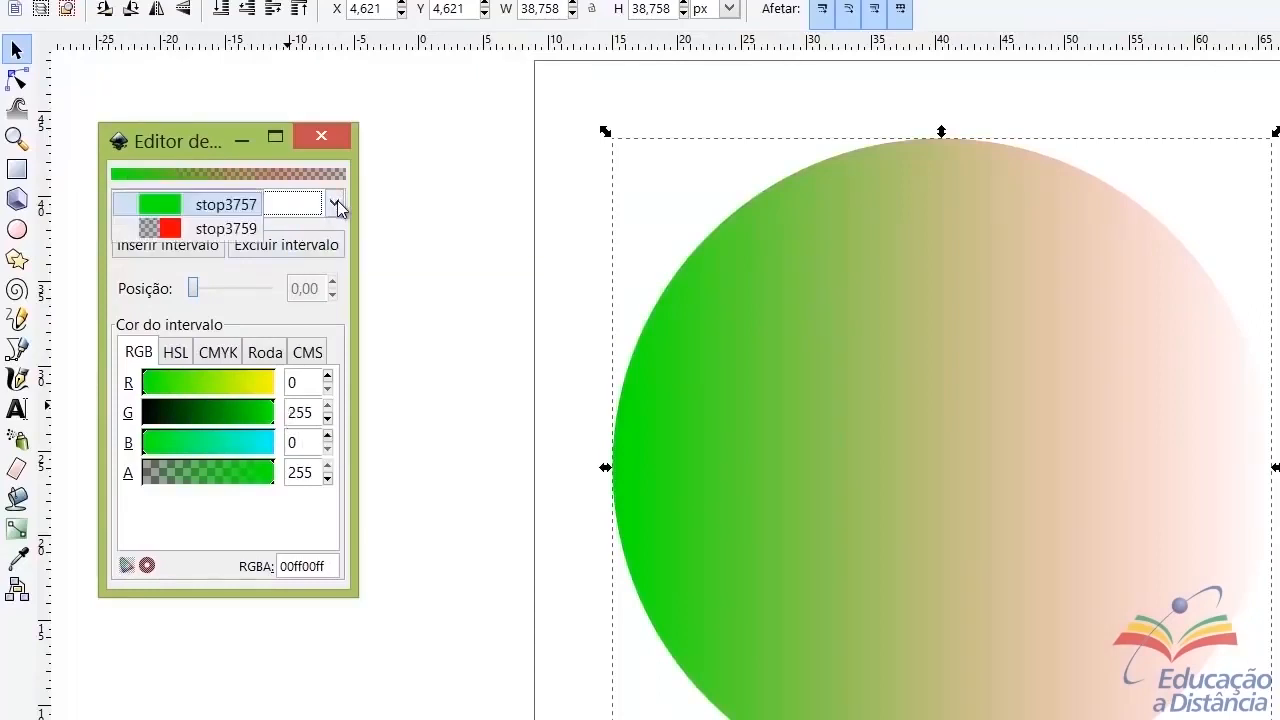
left_click(237, 230)
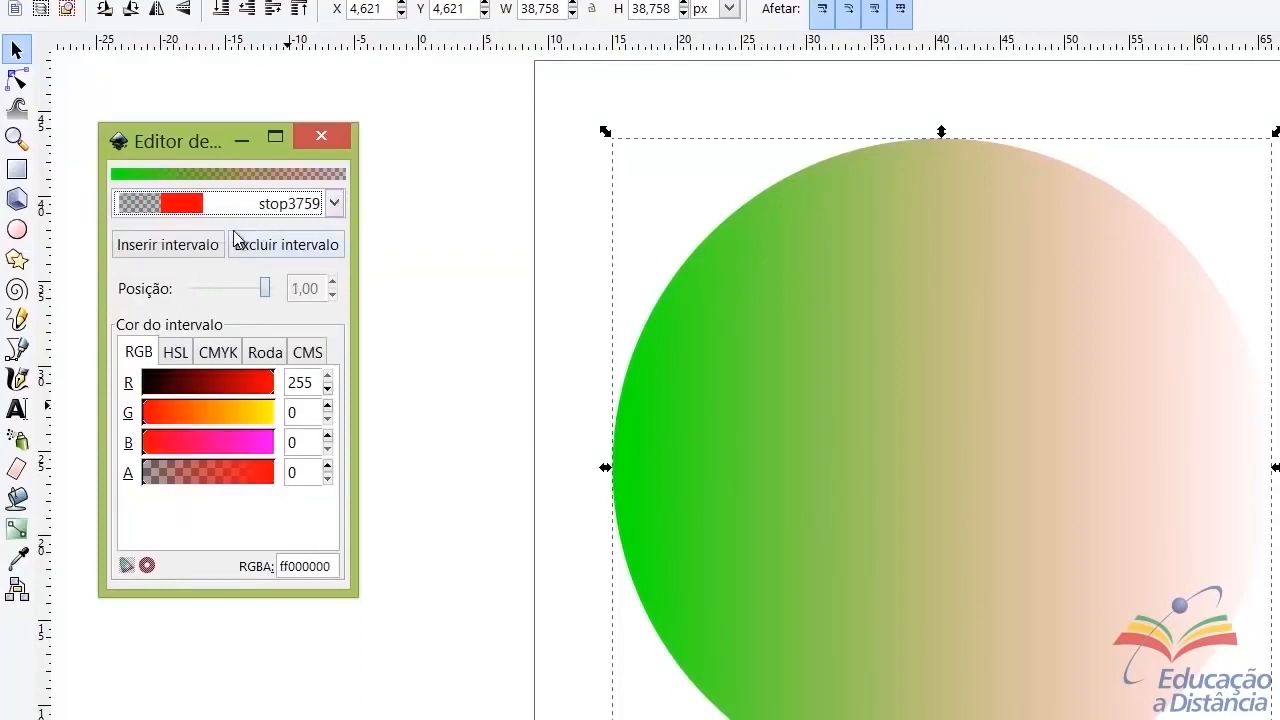
left_click(172, 418)
left_click_drag(172, 418, 218, 423)
left_click(273, 421)
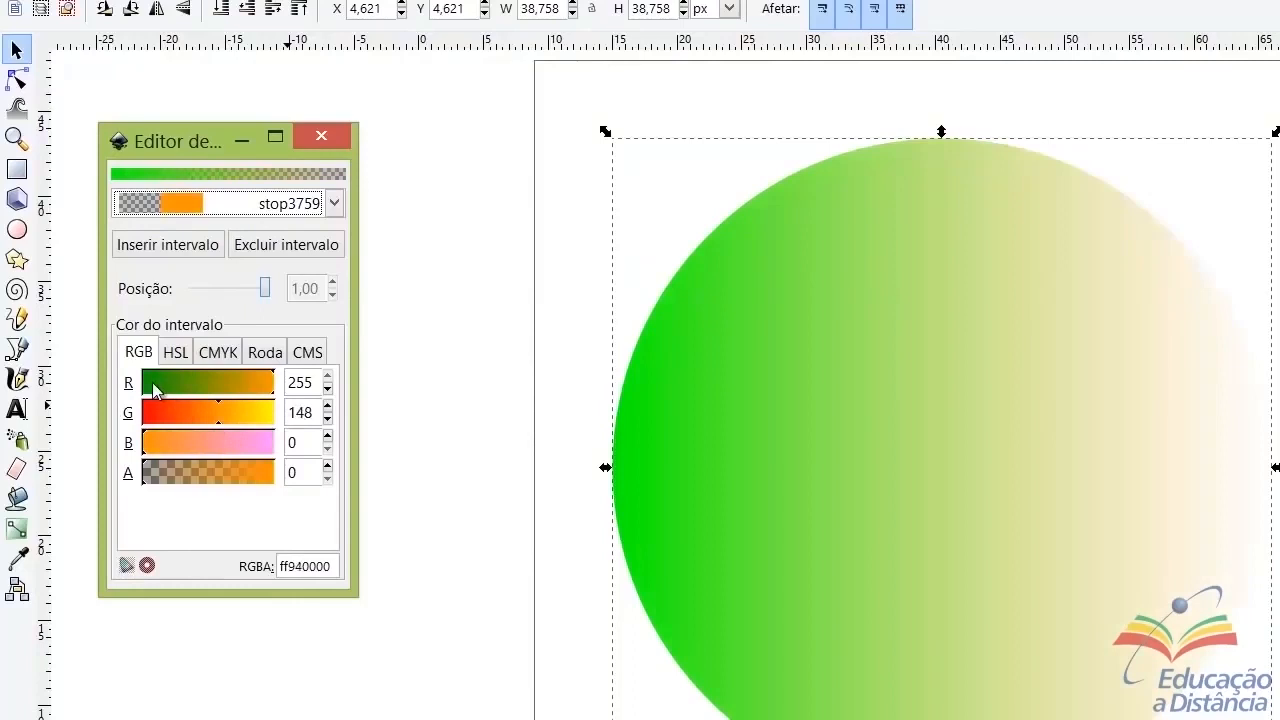
left_click(153, 384)
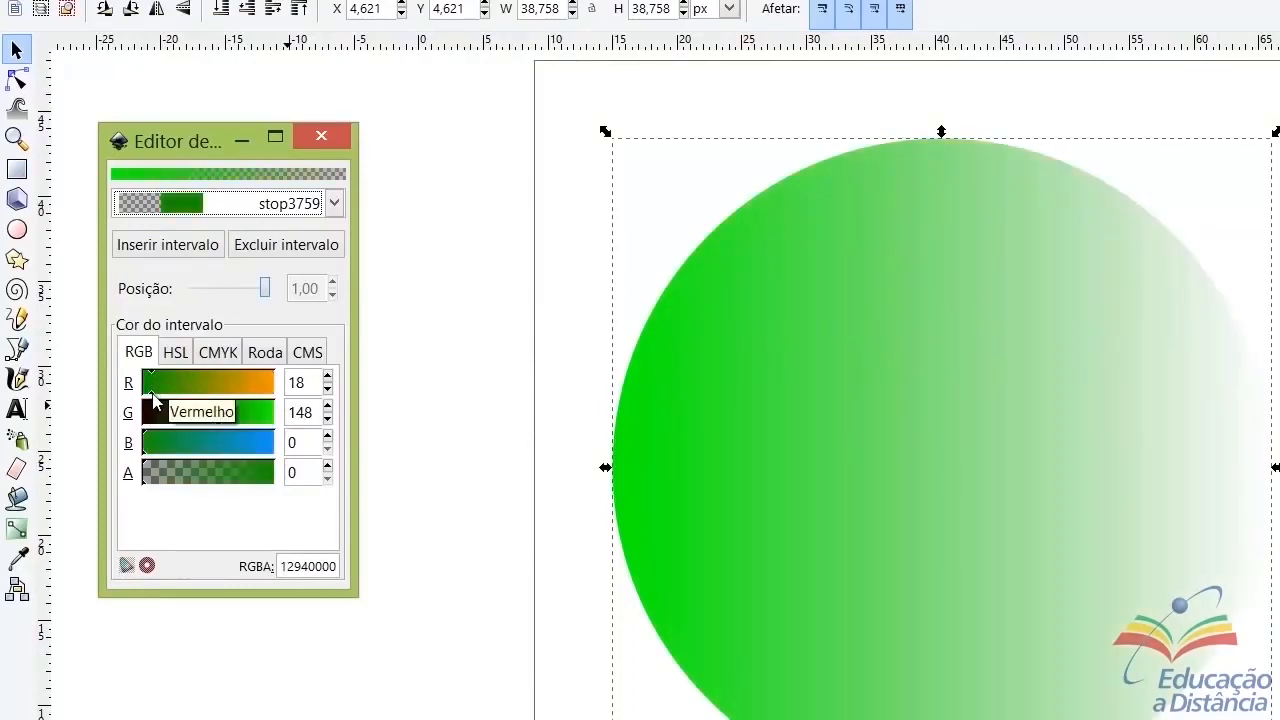
left_click_drag(153, 402, 141, 403)
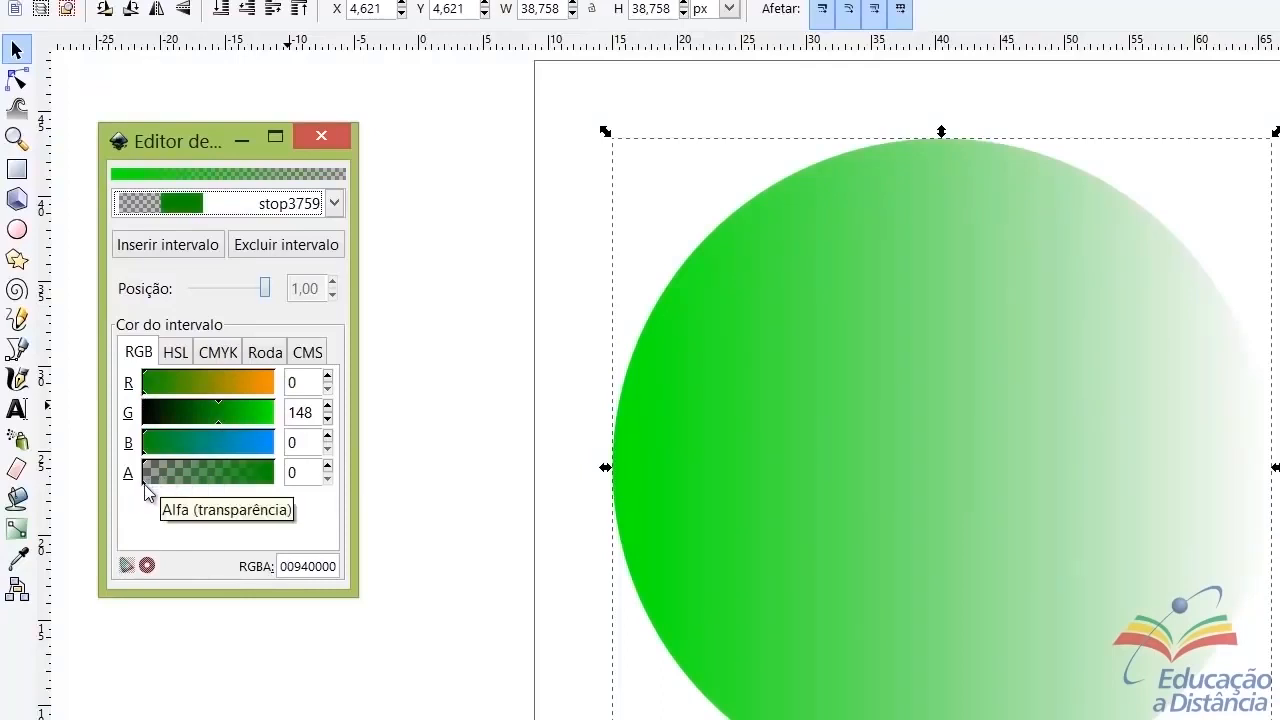
left_click_drag(149, 487, 377, 489)
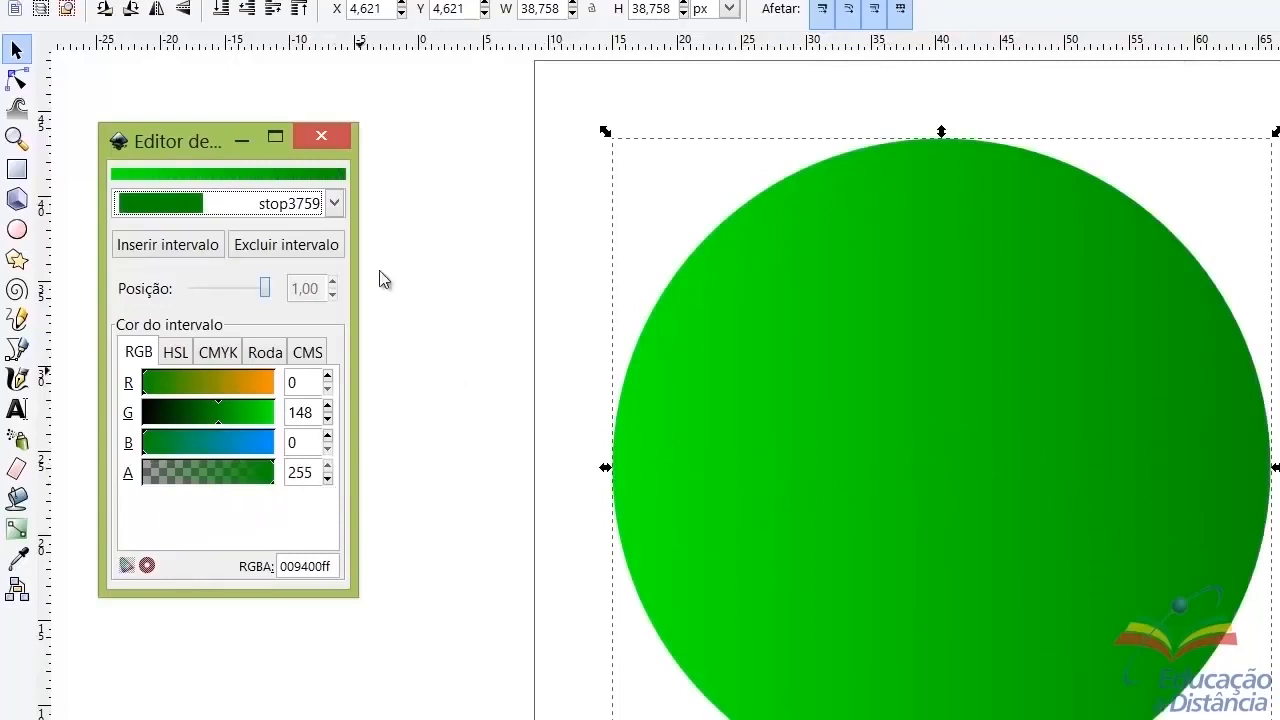
left_click(335, 203)
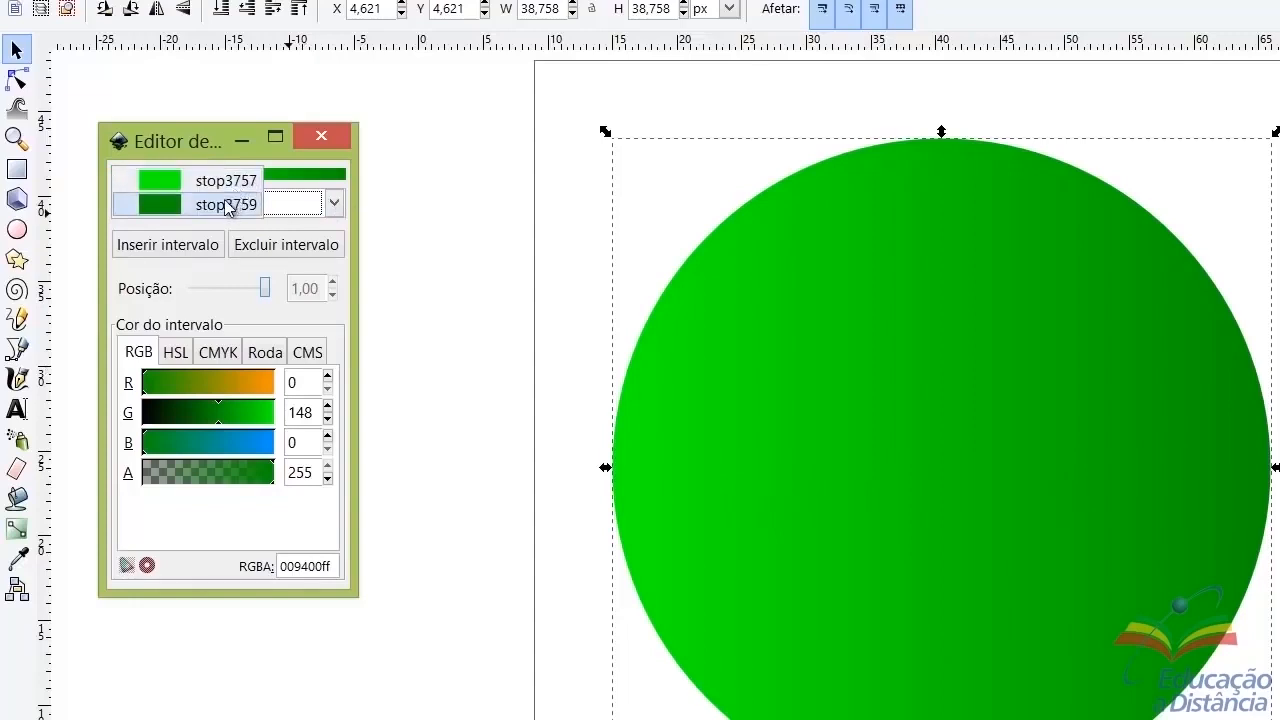
left_click(300, 324)
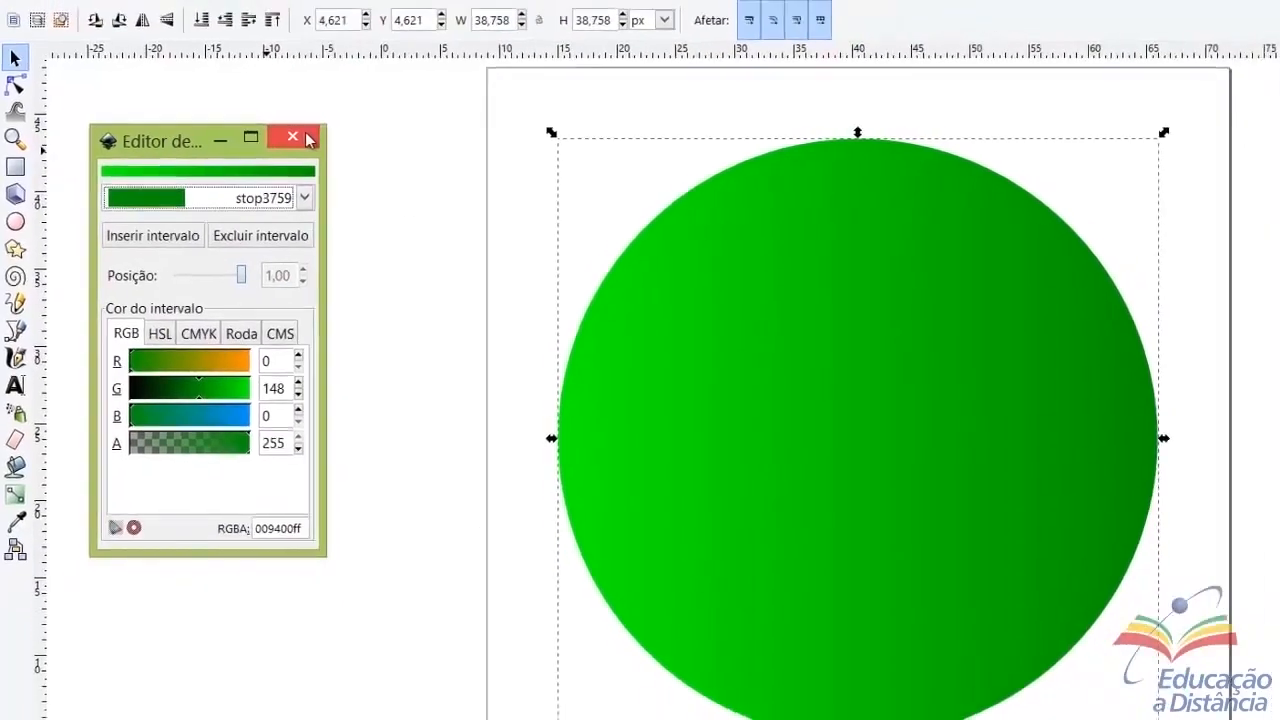
left_click(305, 138)
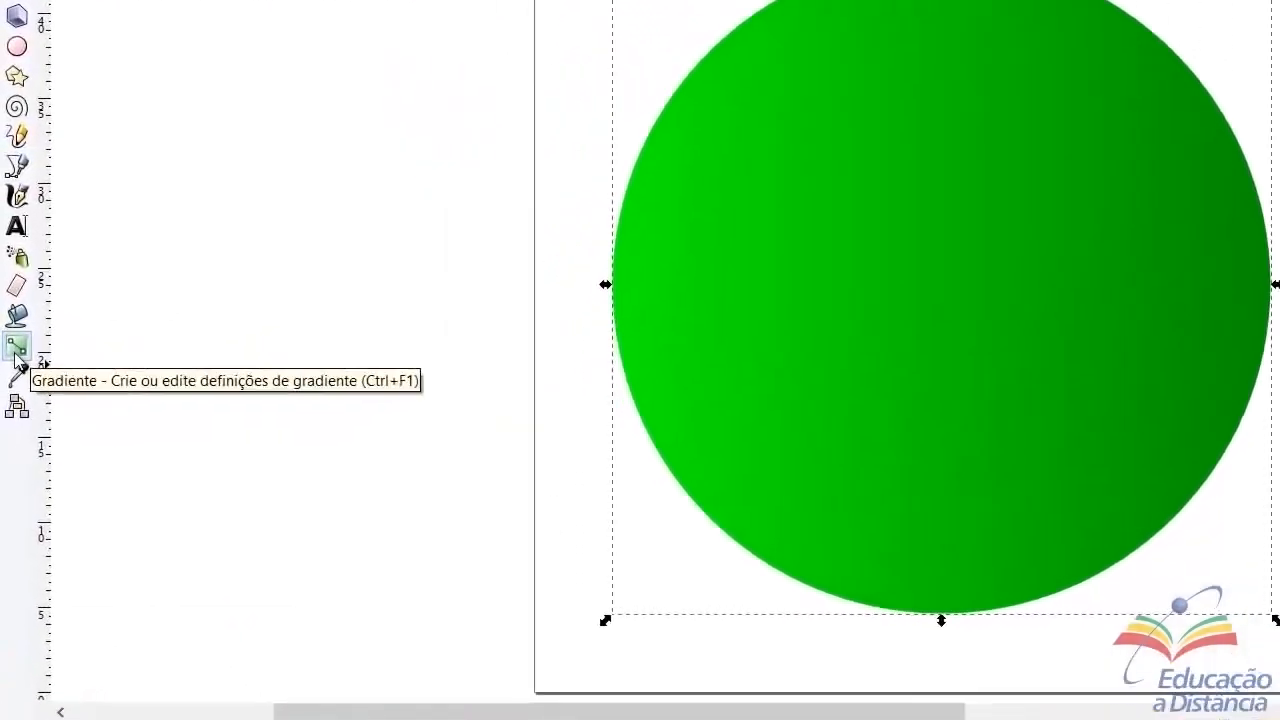
Reorient the circle's linear gradient vertically, with its start handle at the circle's top and its end handle at the bottom
left_click(10, 405)
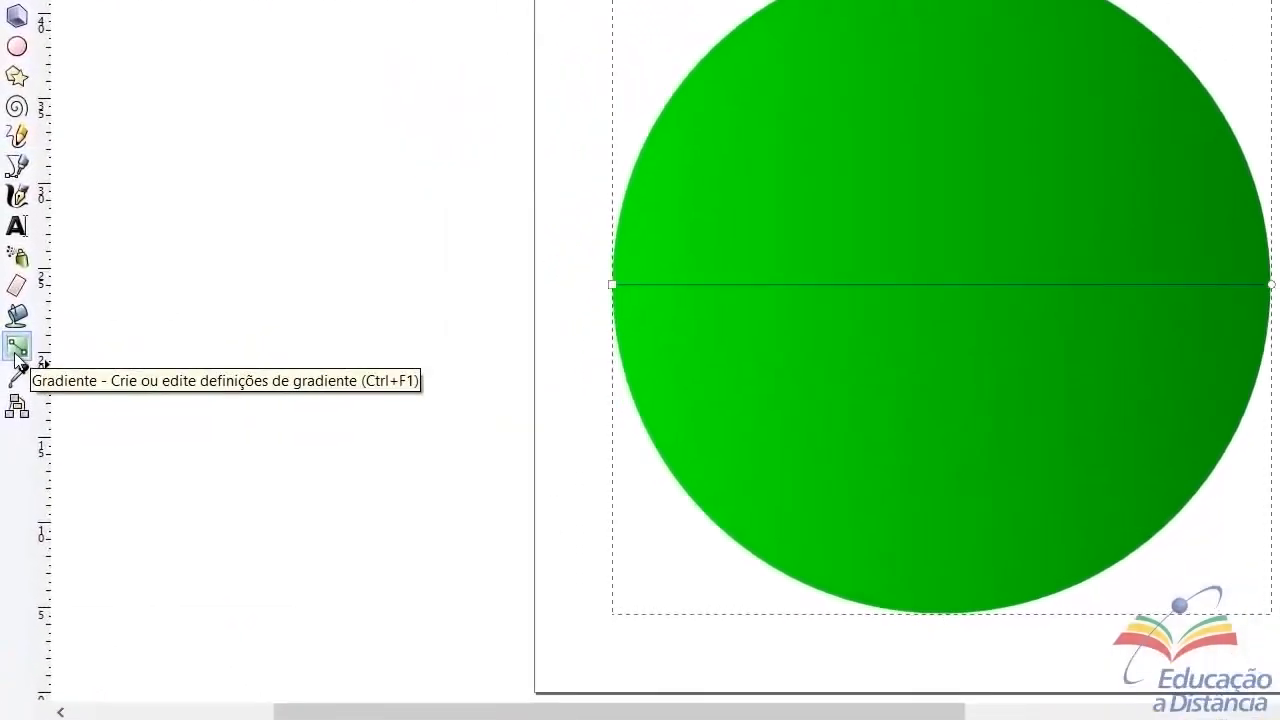
left_click(613, 286)
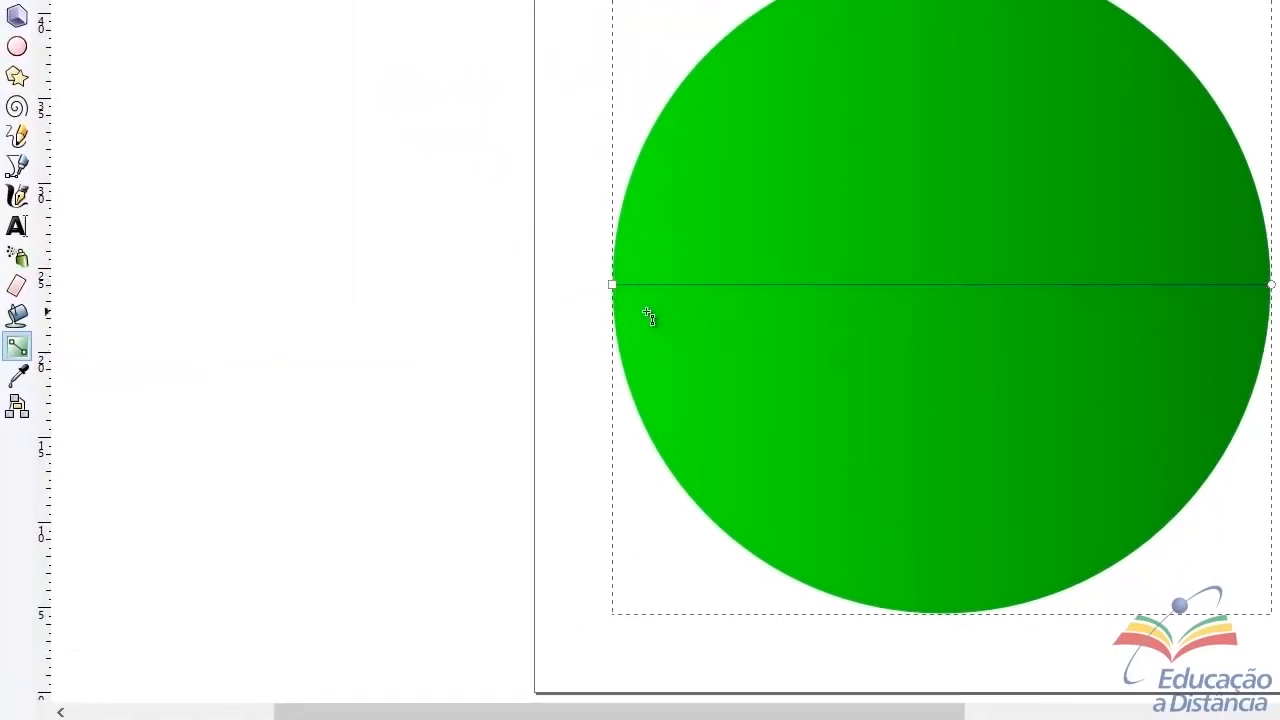
left_click_drag(613, 286, 950, 1)
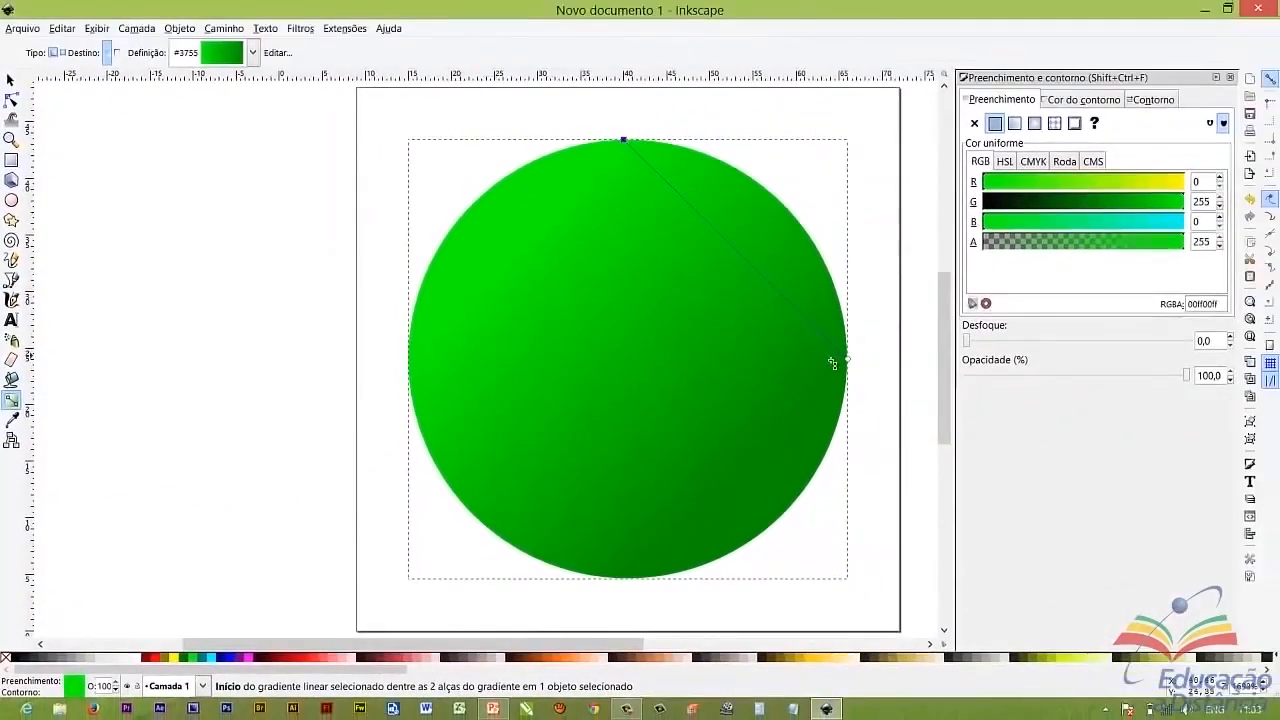
left_click_drag(848, 366, 650, 569)
left_click_drag(638, 577, 627, 580)
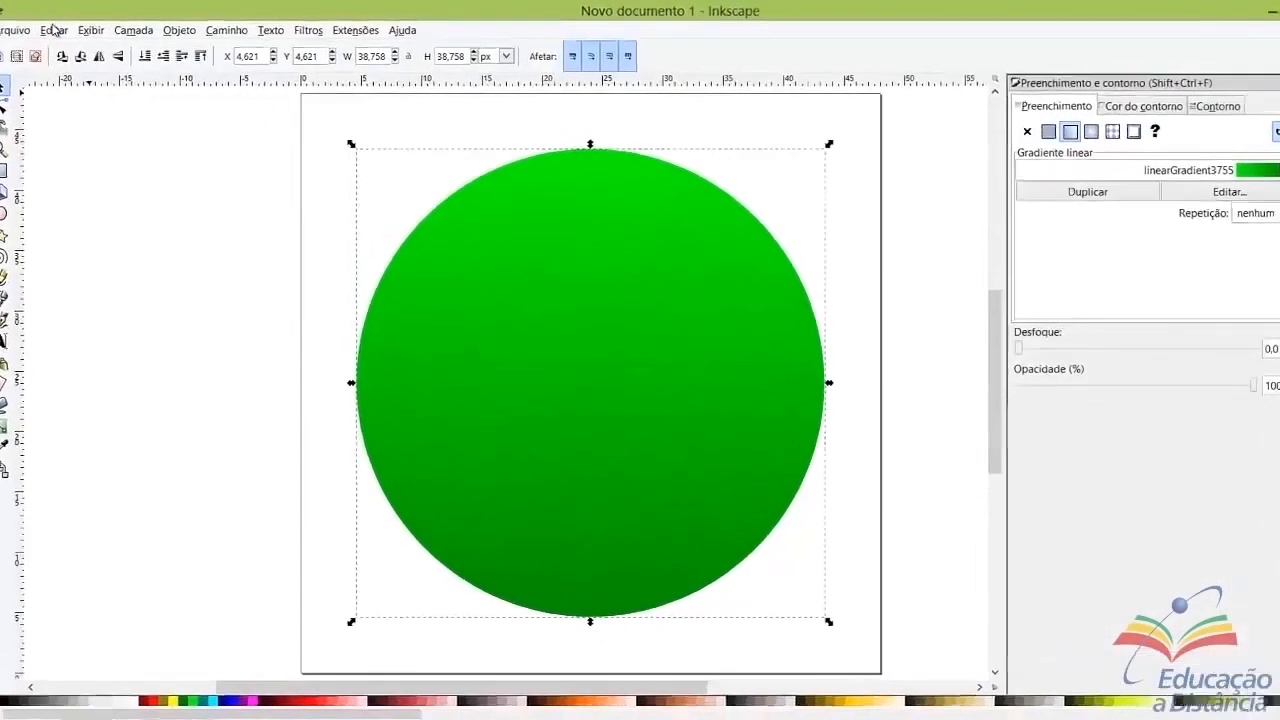
Duplicate the circle in place, try moving the copy aside, and undo that move
left_click(23, 37)
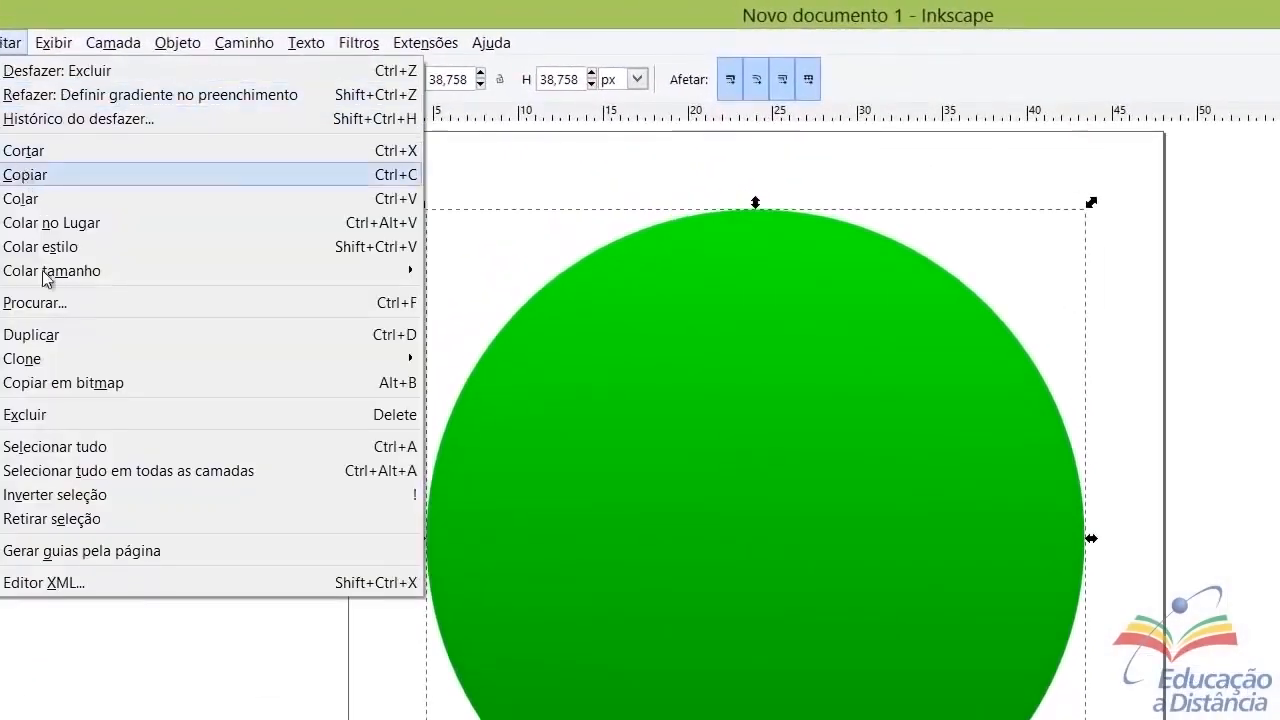
left_click(55, 335)
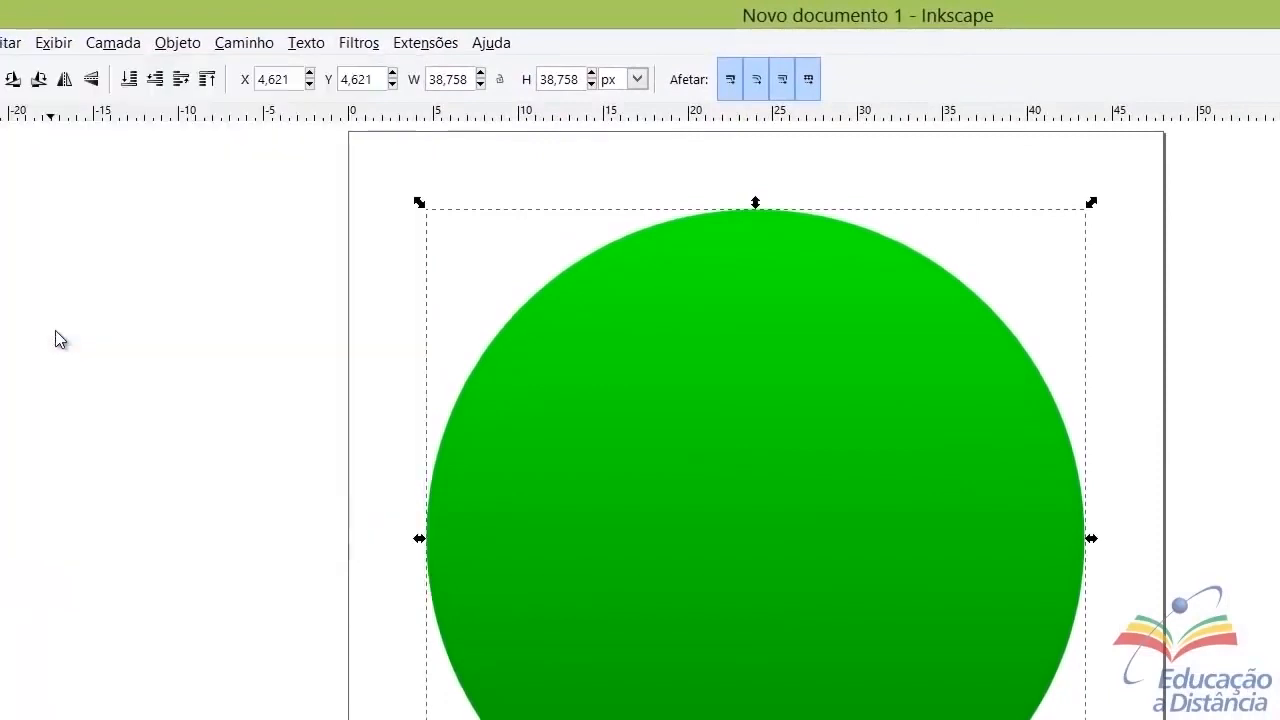
left_click_drag(762, 352, 957, 363)
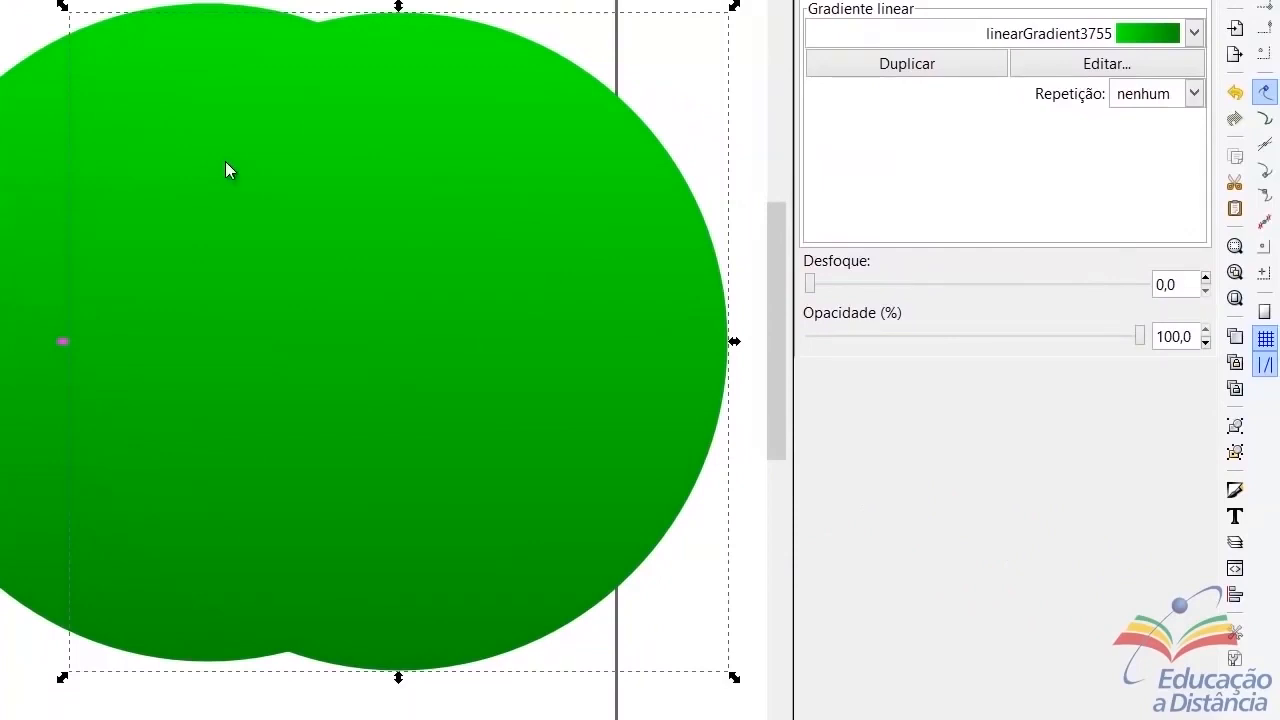
key("ctrl+z")
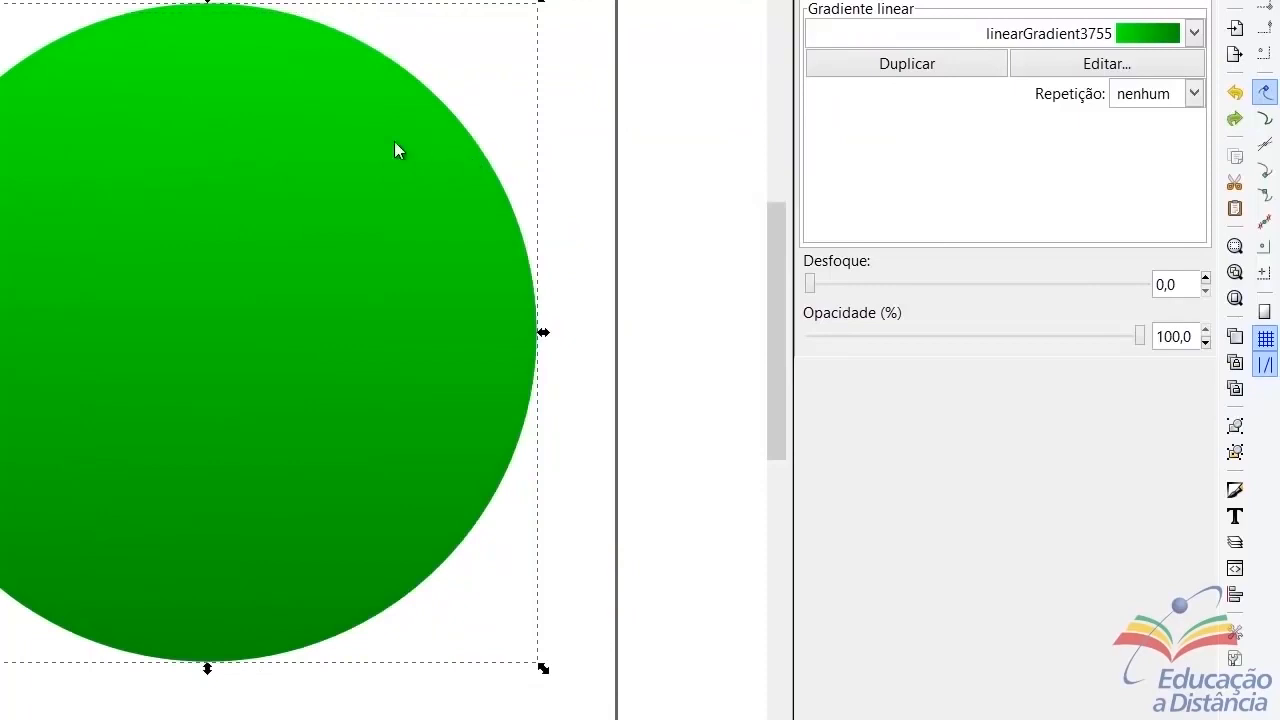
Duplicate linearGradient3755 for the upper circle and open the duplicate in the gradient editor
left_click(1027, 40)
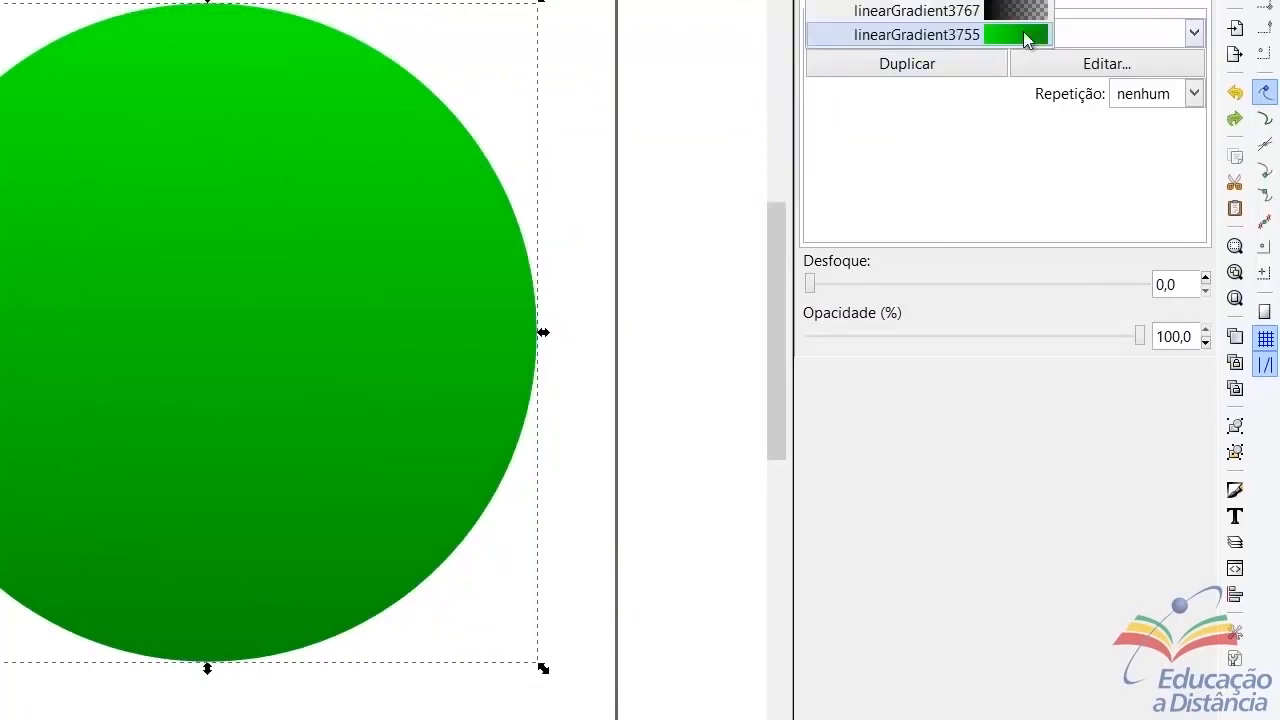
left_click(972, 34)
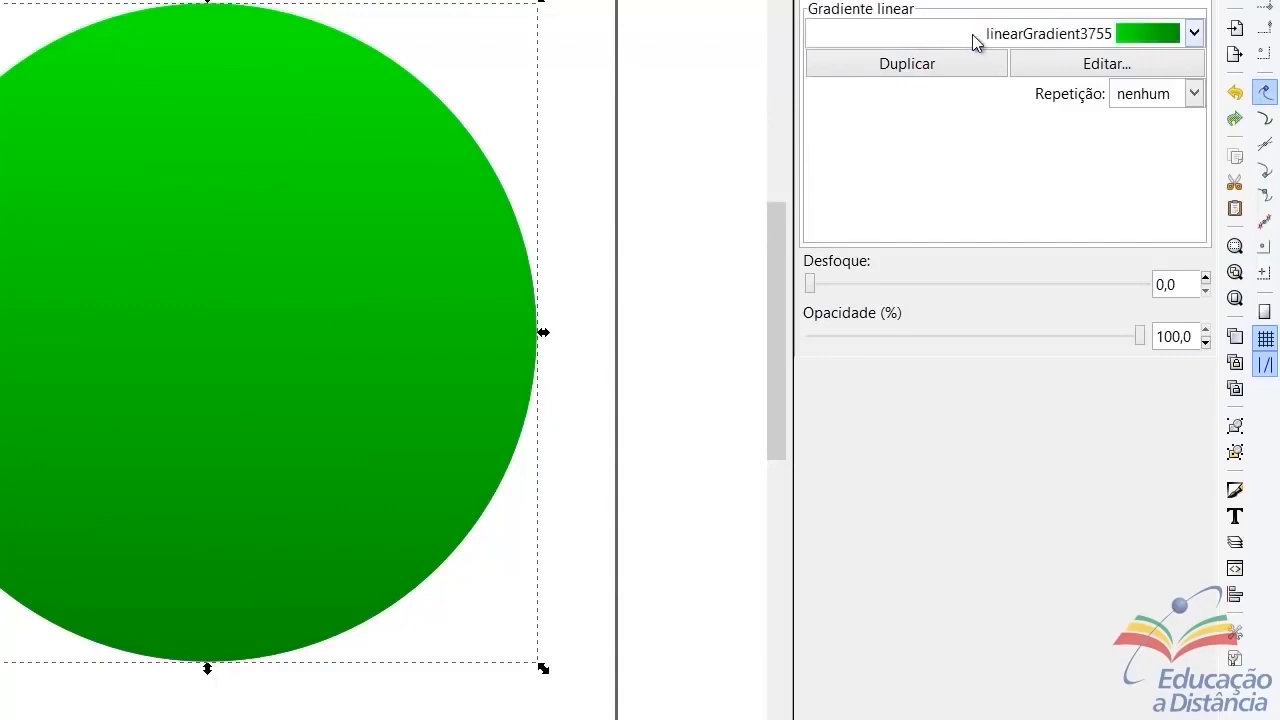
left_click(918, 66)
left_click(1086, 66)
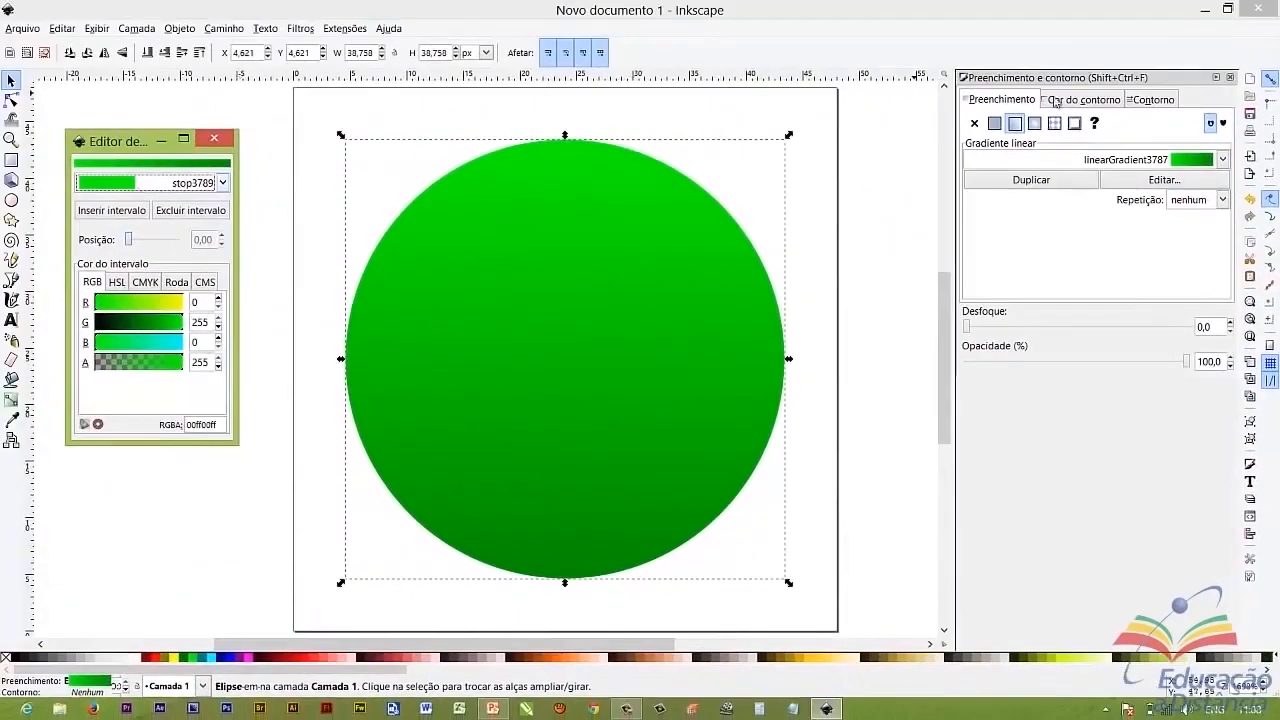
Switch the upper circle's fill to a radial gradient and make its first stop, stop3789, black with green 0 and alpha 0
left_click(1038, 126)
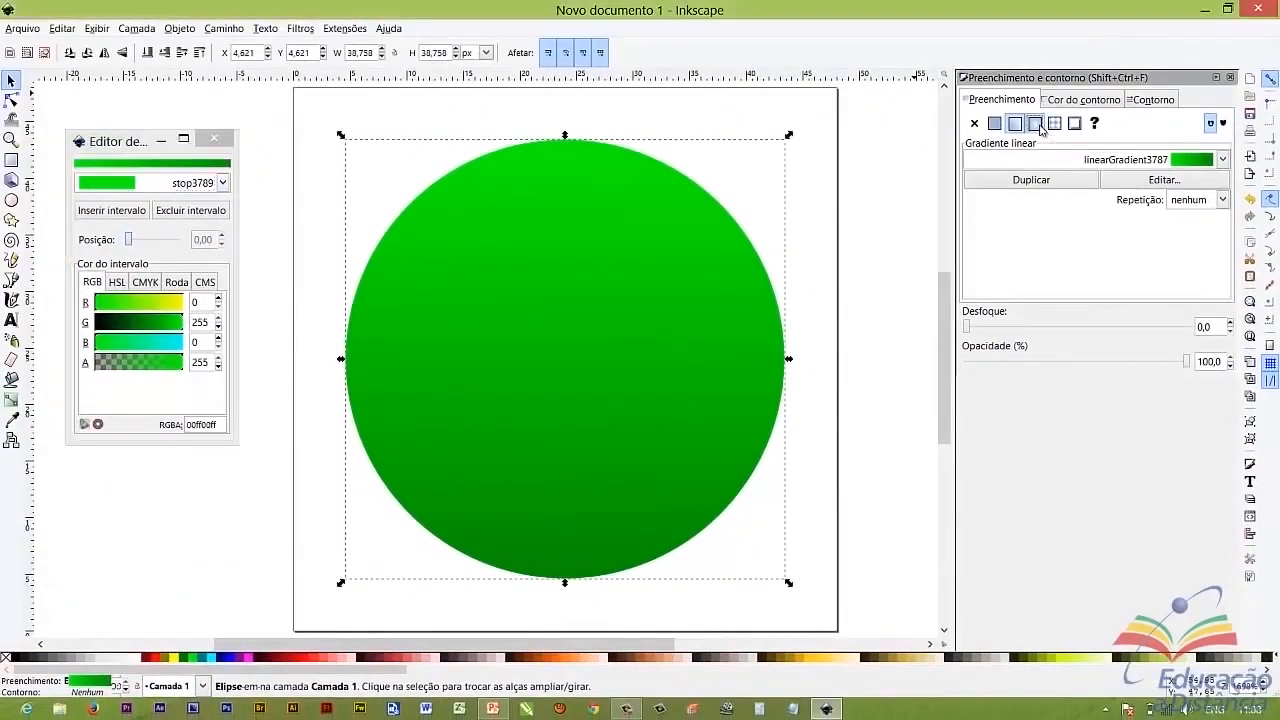
left_click(1038, 126)
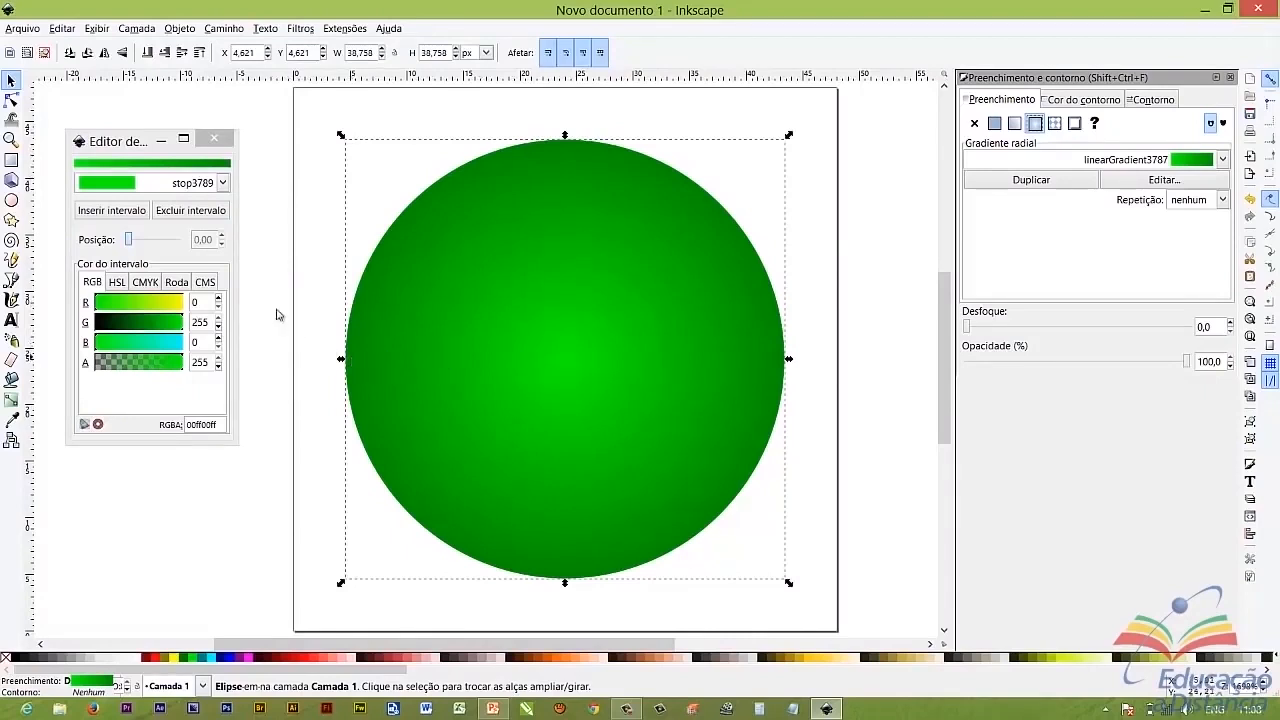
left_click(185, 187)
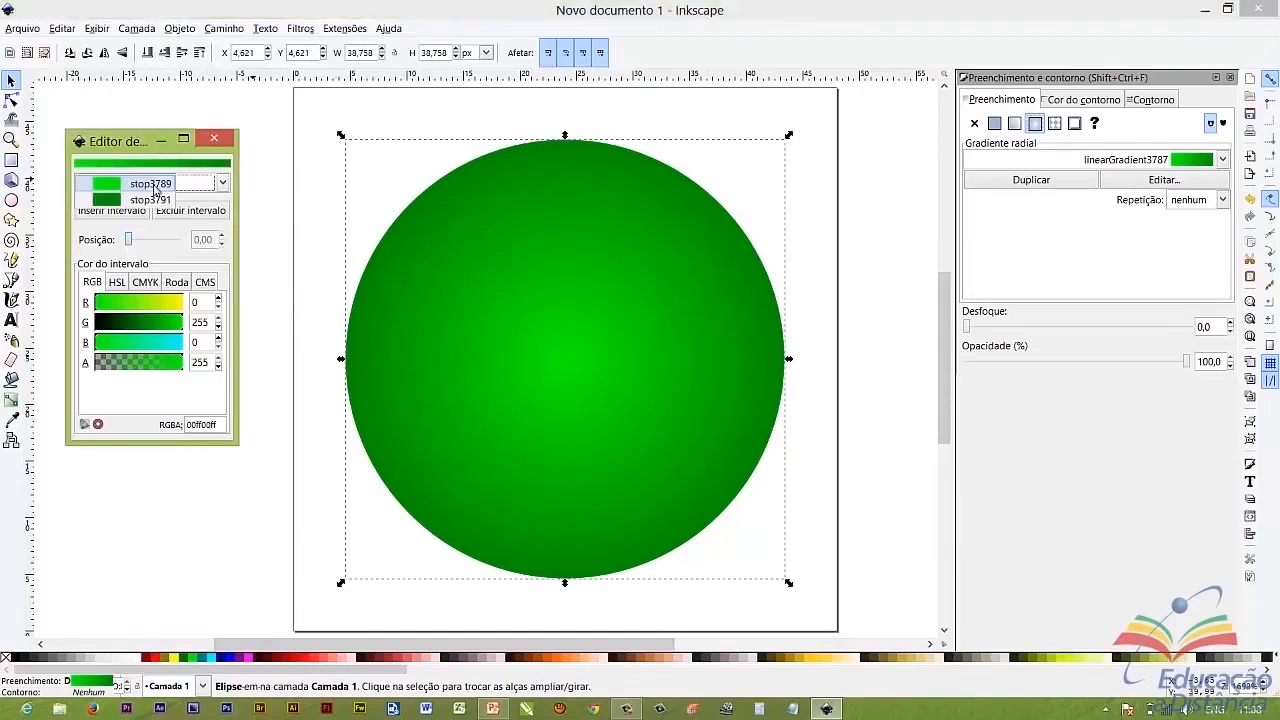
left_click(155, 188)
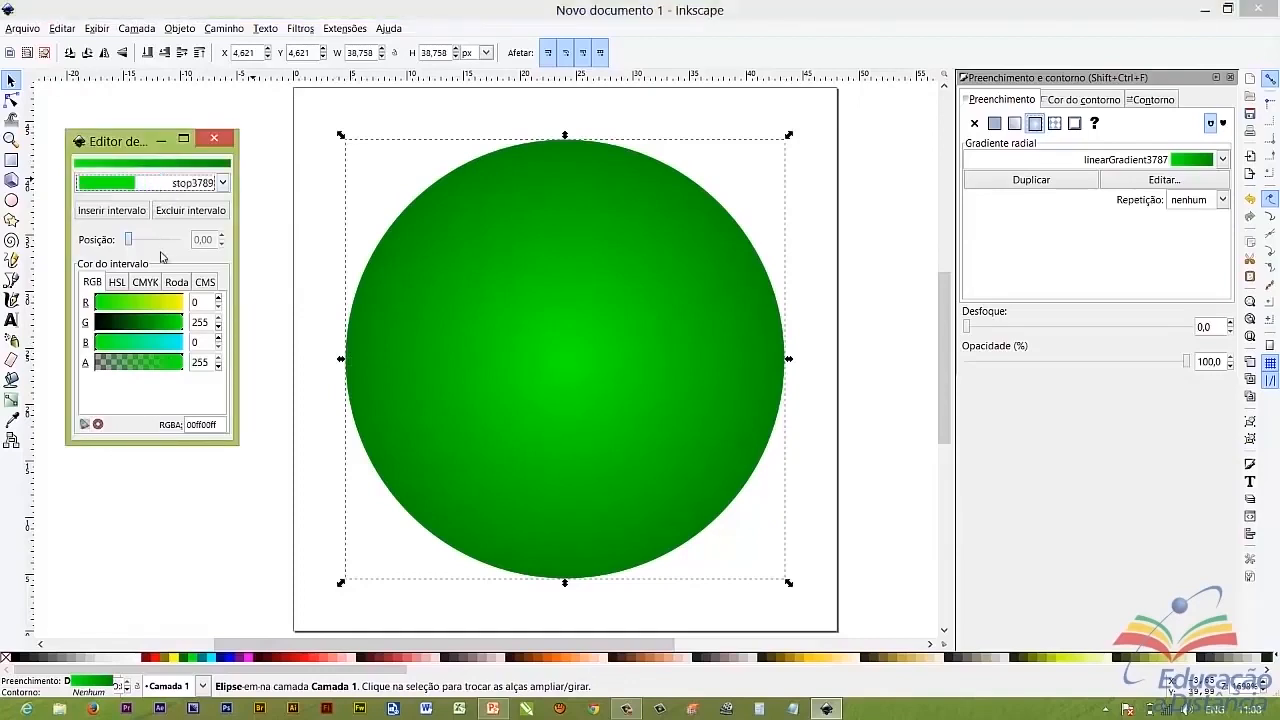
left_click_drag(138, 327, 93, 330)
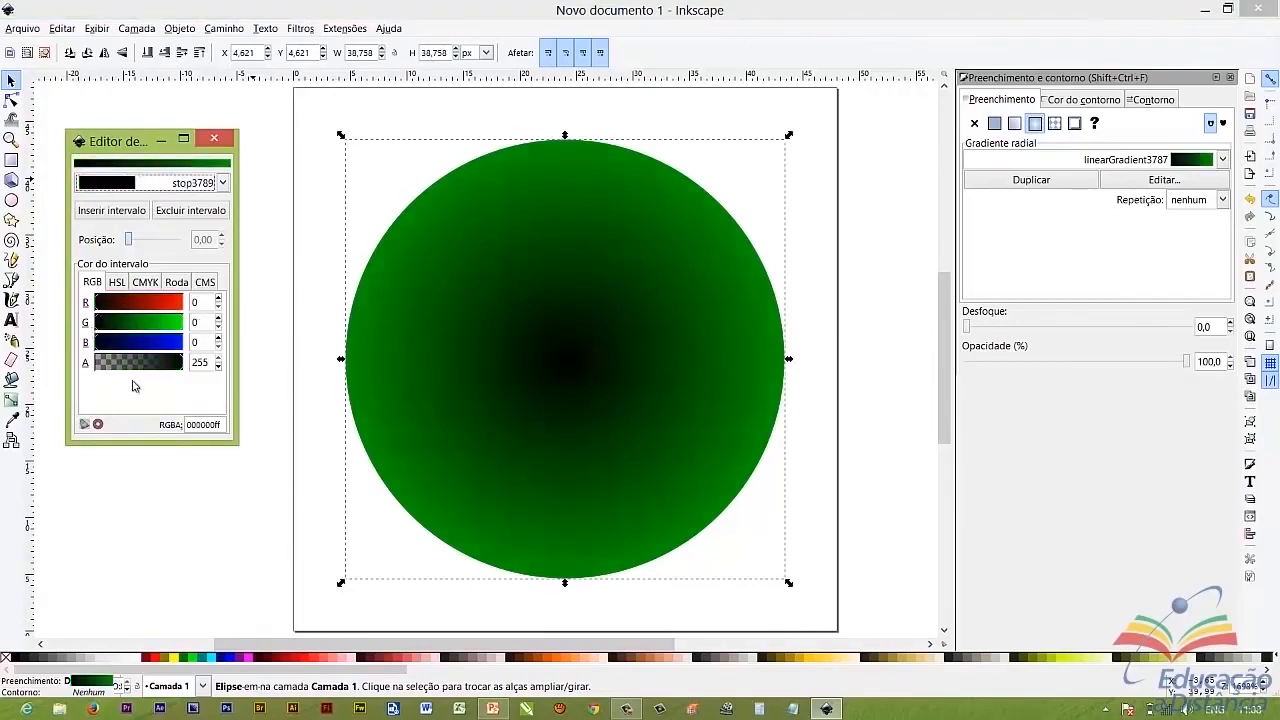
left_click(118, 366)
left_click_drag(118, 372, 100, 366)
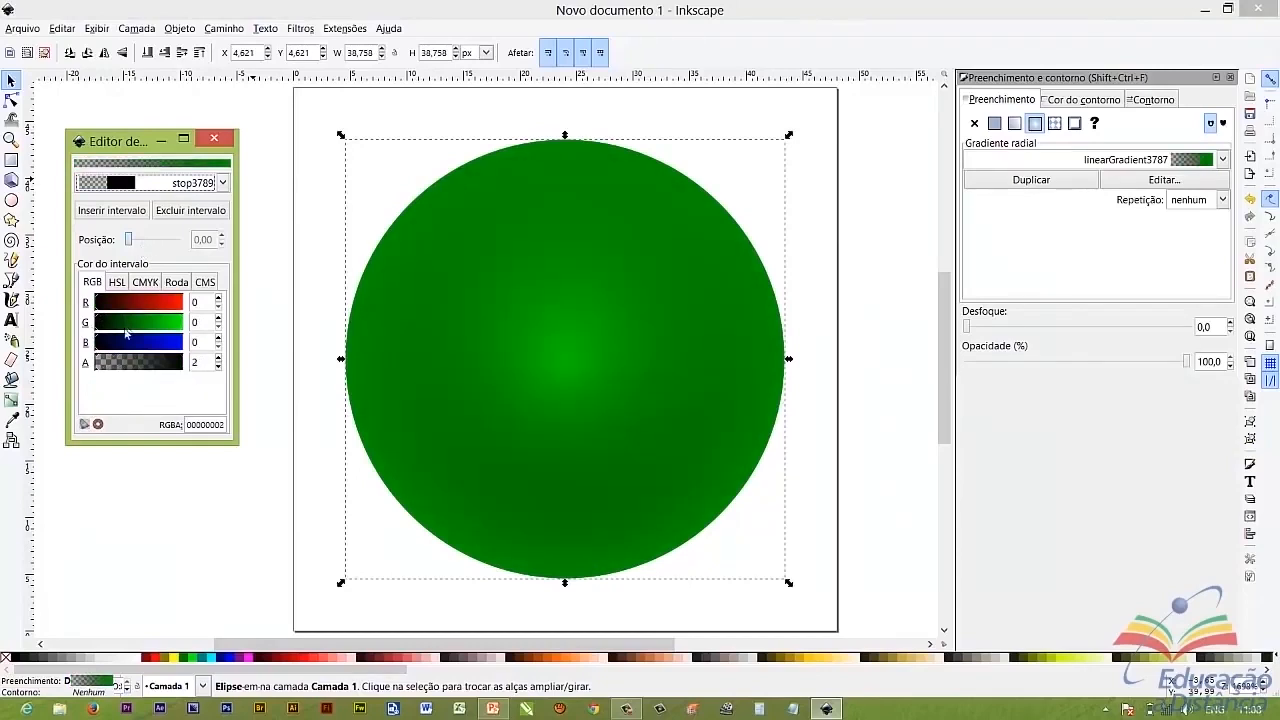
left_click(96, 368)
Set the radial gradient's second stop, stop3791, to opaque black by reducing green to 0, and close the gradient editor
left_click(138, 182)
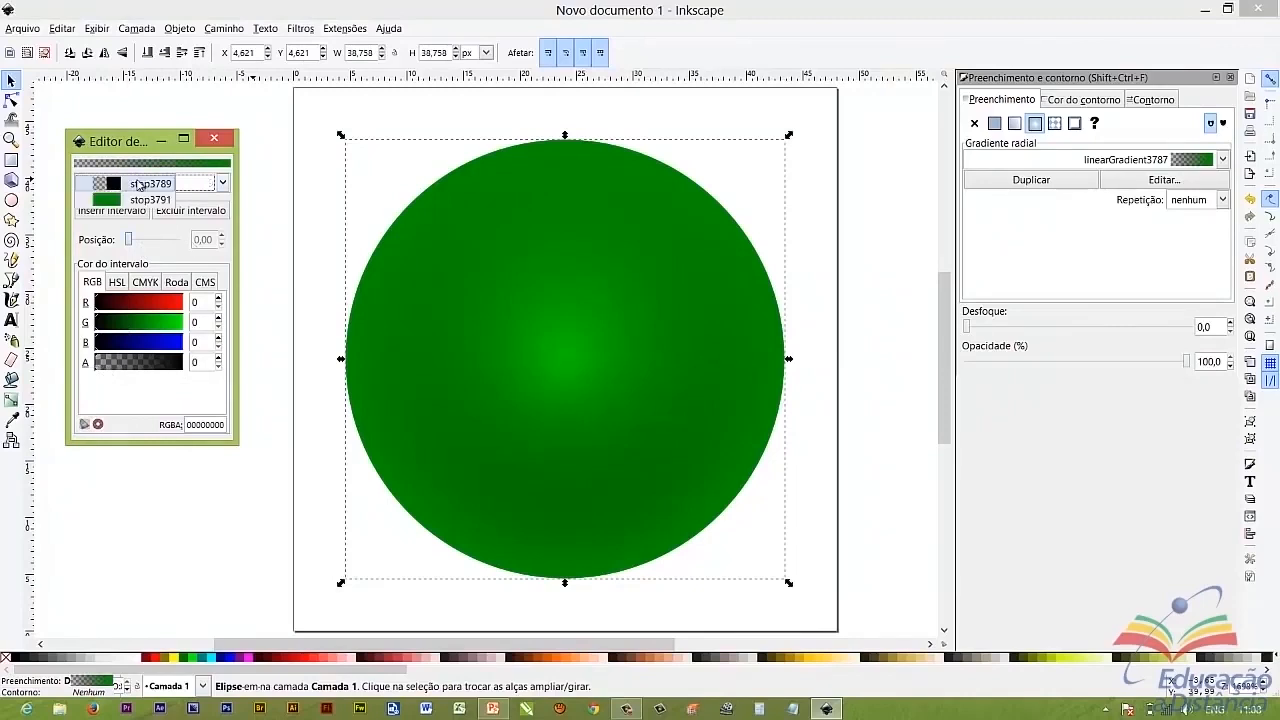
left_click(131, 203)
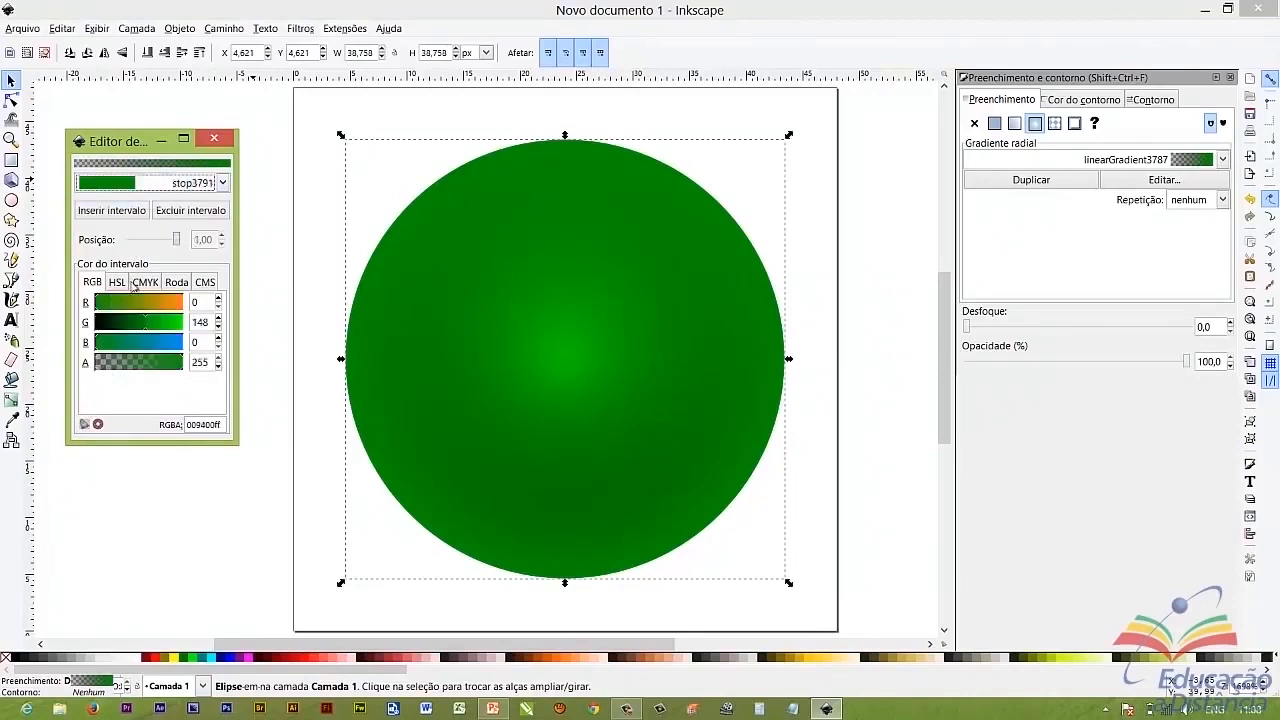
left_click_drag(130, 322, 89, 327)
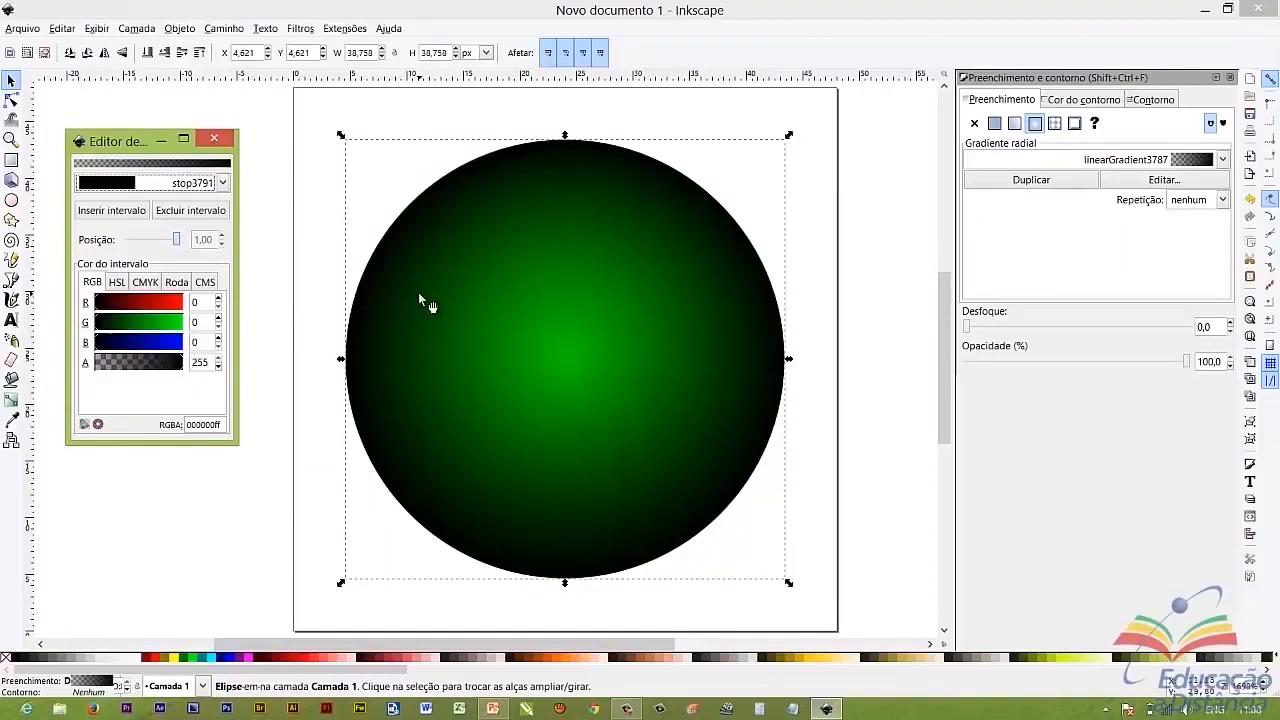
left_click(224, 142)
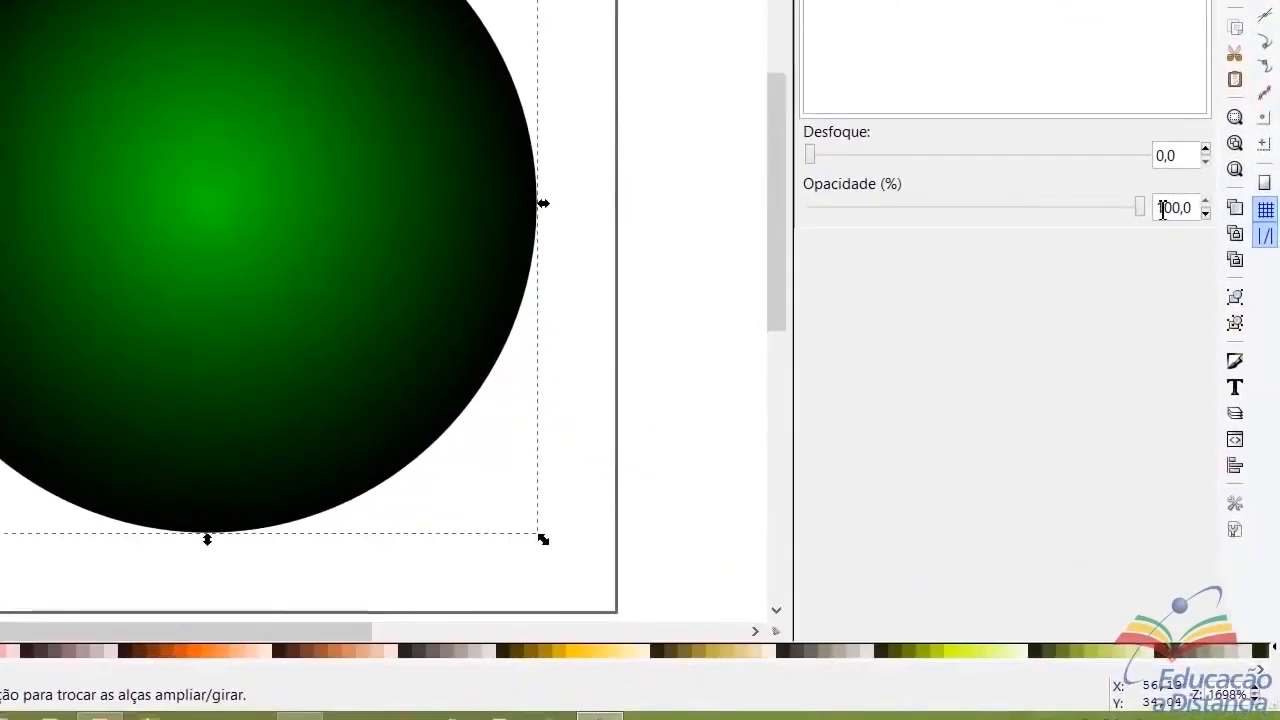
Set the upper circle's opacity to 50%
left_click_drag(1202, 362, 1224, 361)
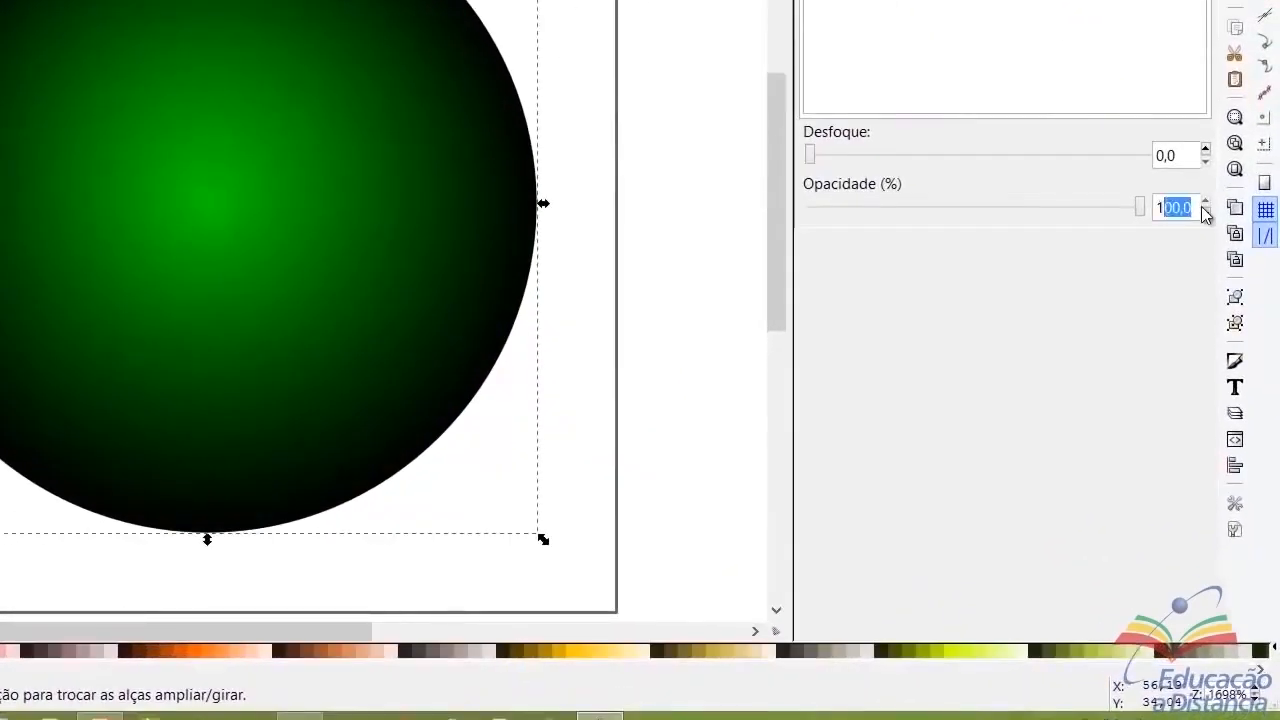
key("BackSpace")
key("BackSpace")
type("50")
key("Return")
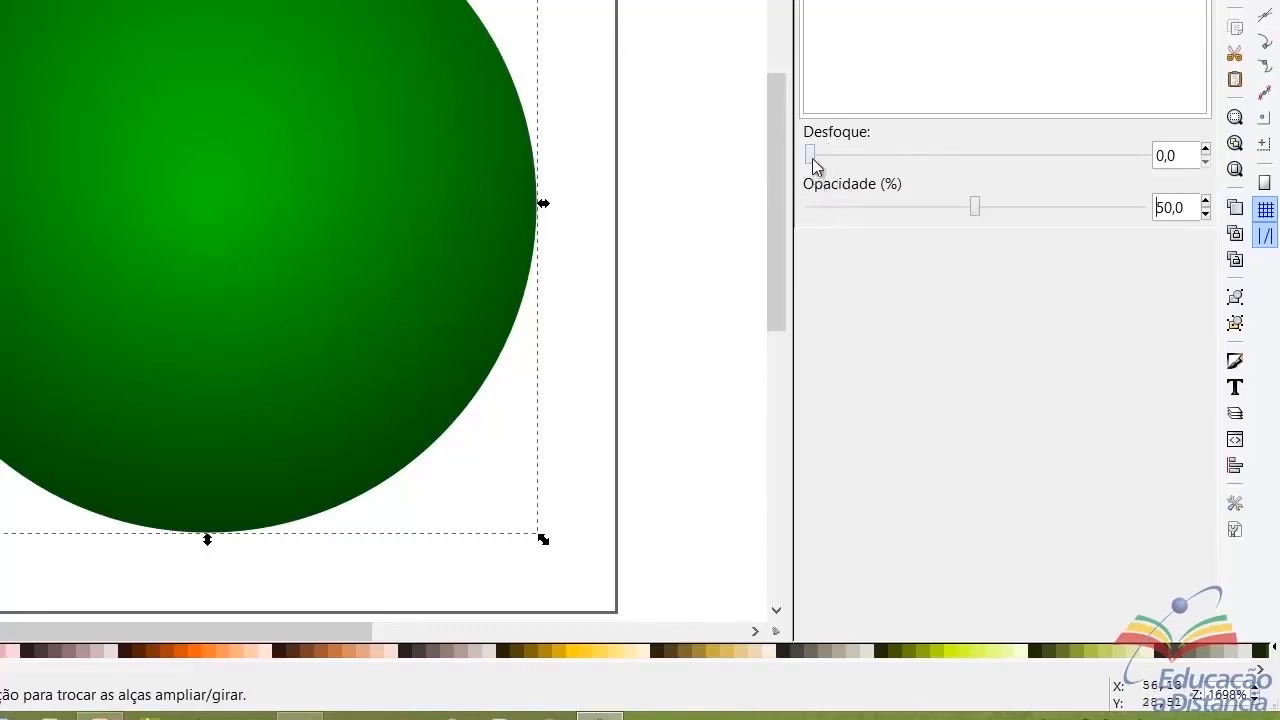
Blur the upper circle, setting its final blur value to 4
left_click_drag(814, 160, 835, 155)
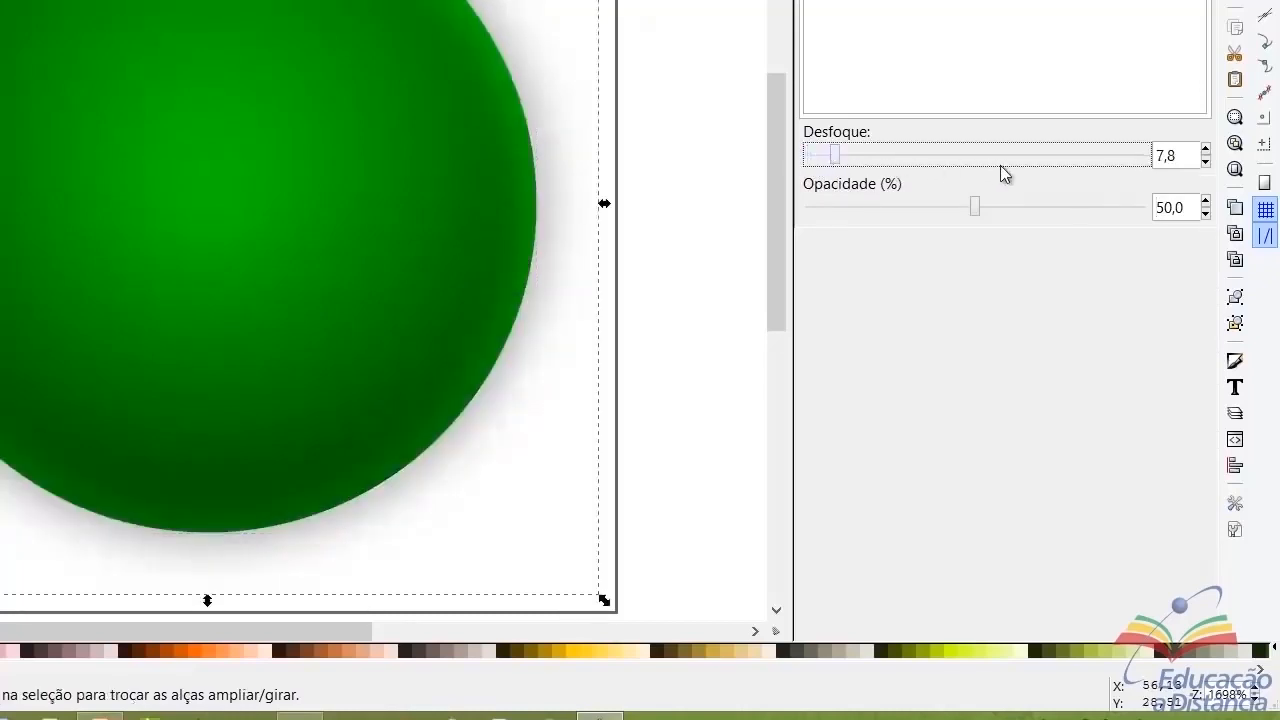
left_click_drag(1168, 156, 1148, 168)
type("4")
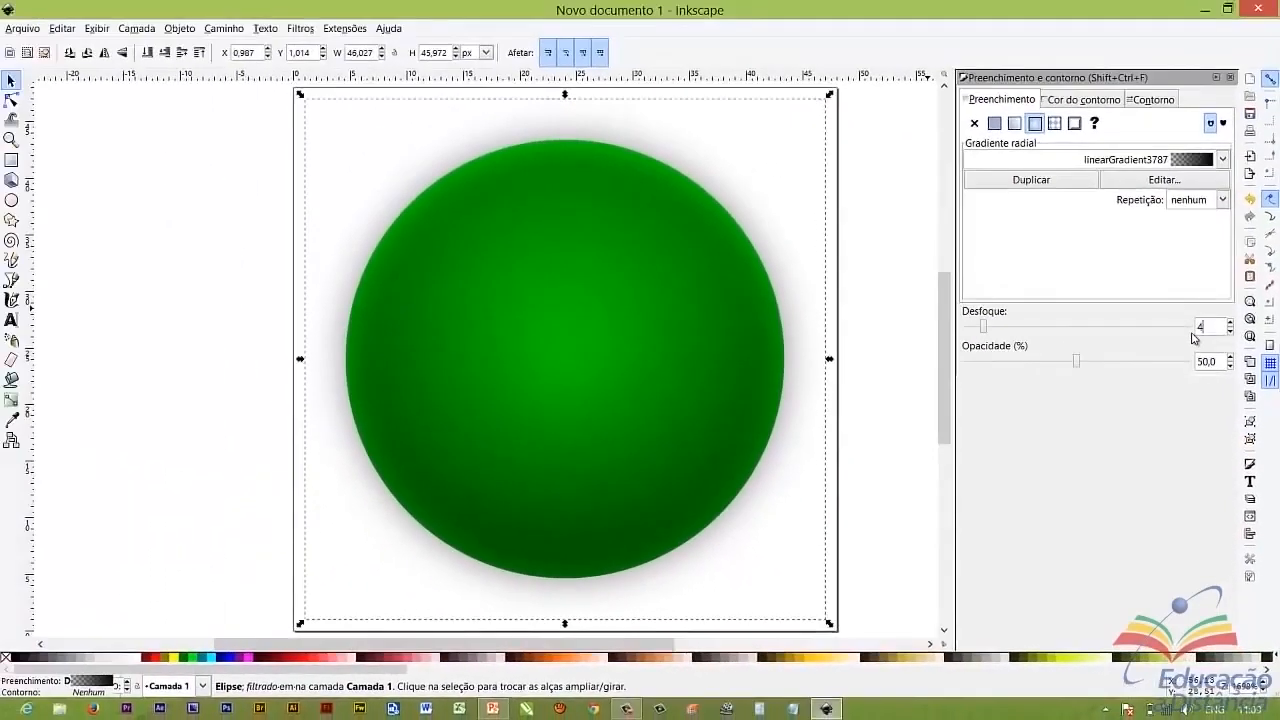
key("Return")
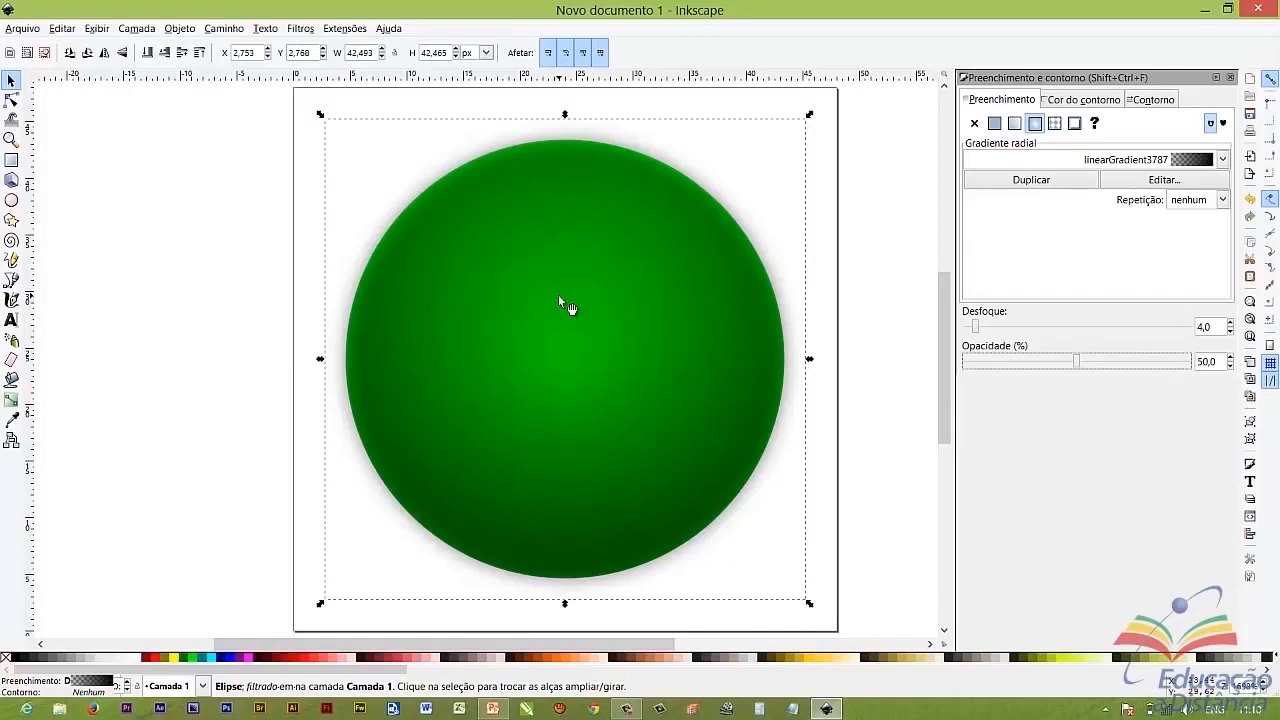
left_click_drag(572, 365, 435, 368)
left_click(435, 372)
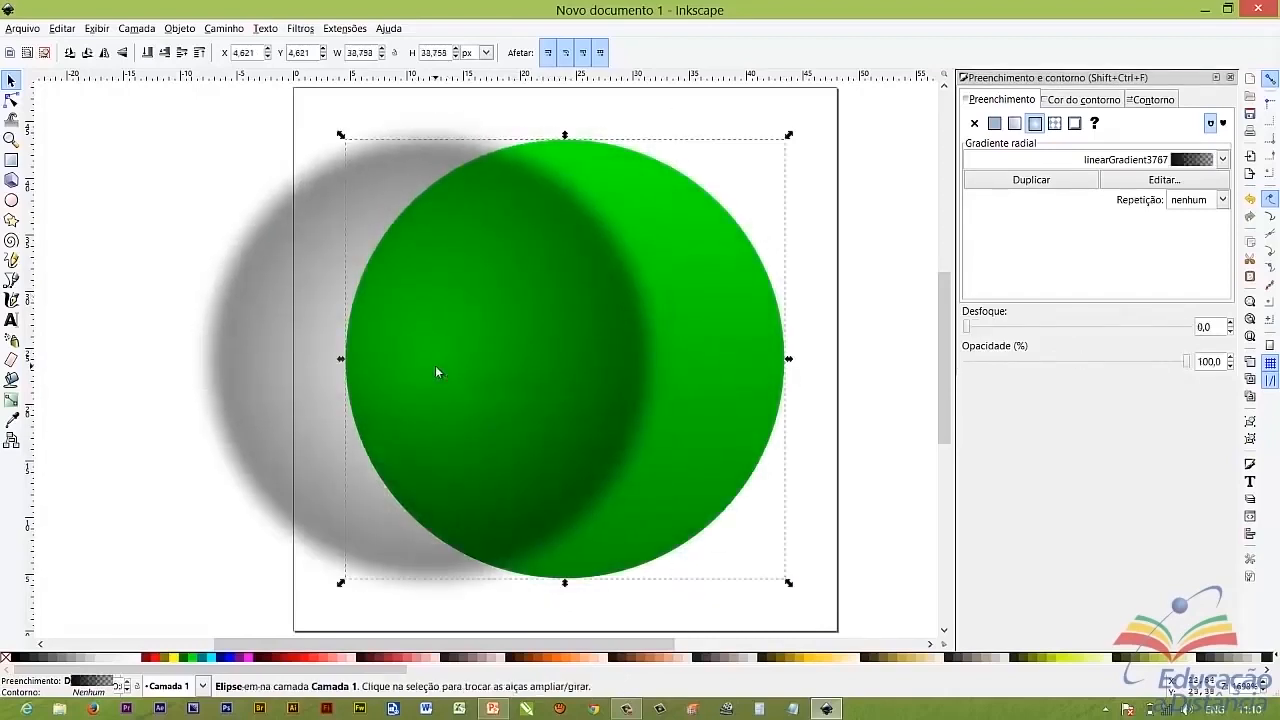
key("Tab")
key("Tab")
key("Tab")
key("Tab")
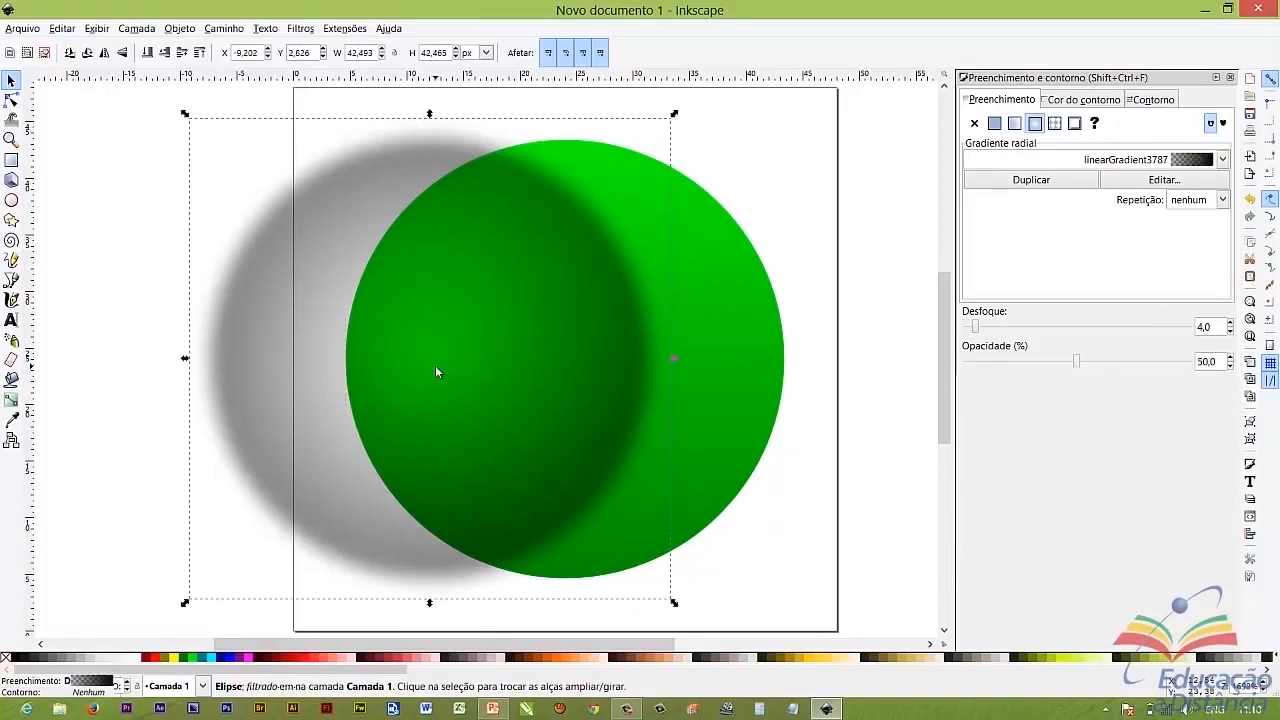
key("ctrl")
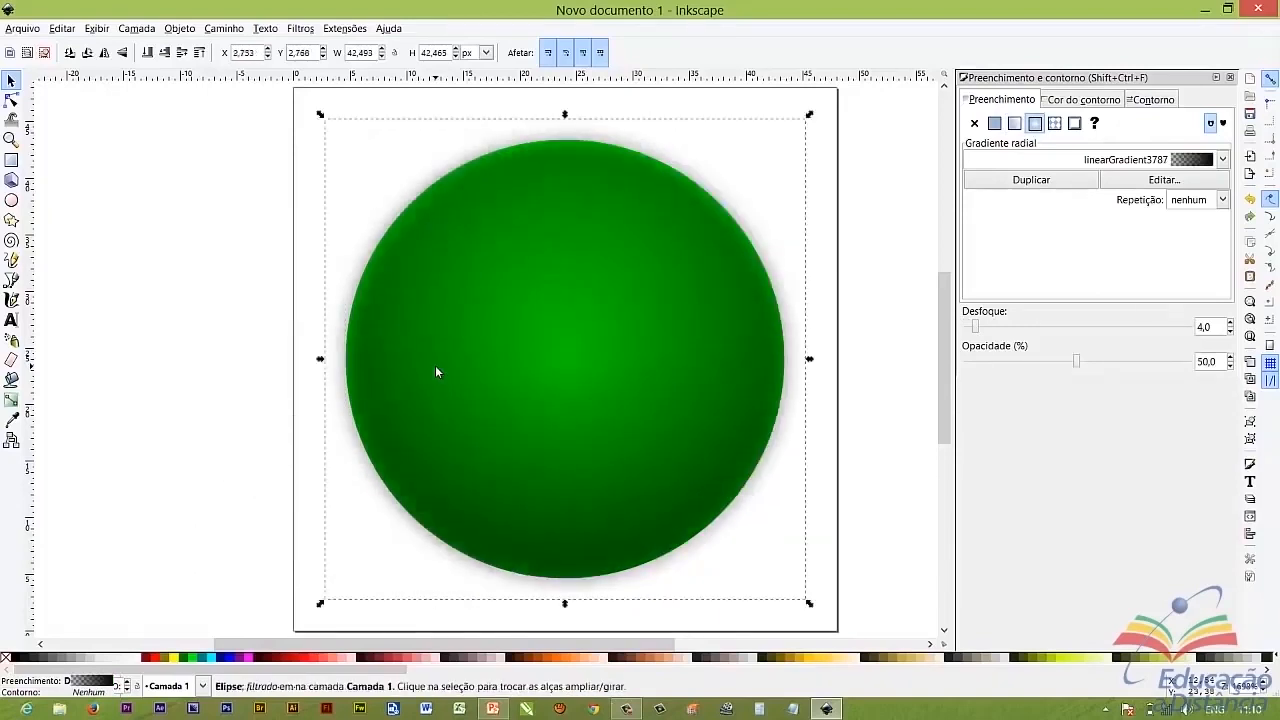
Duplicate the green linear-gradient circle and give the copy its own duplicate of the gradient
left_click(435, 370)
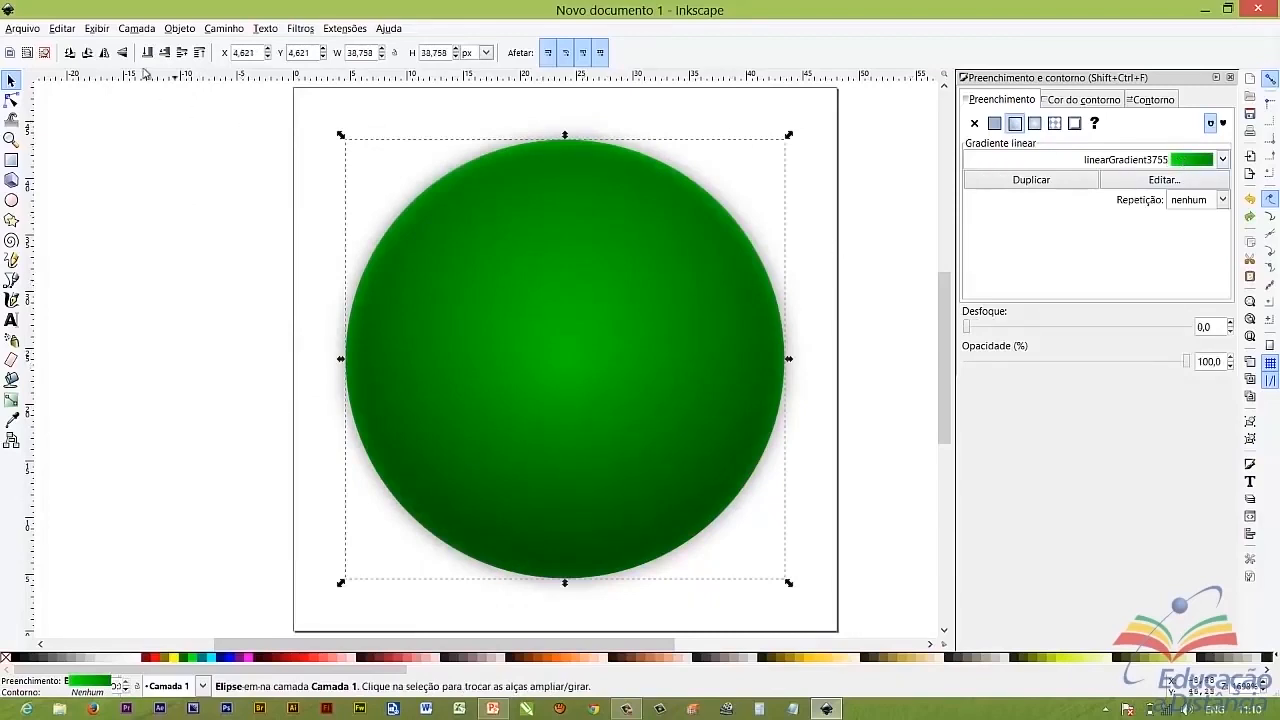
left_click(52, 28)
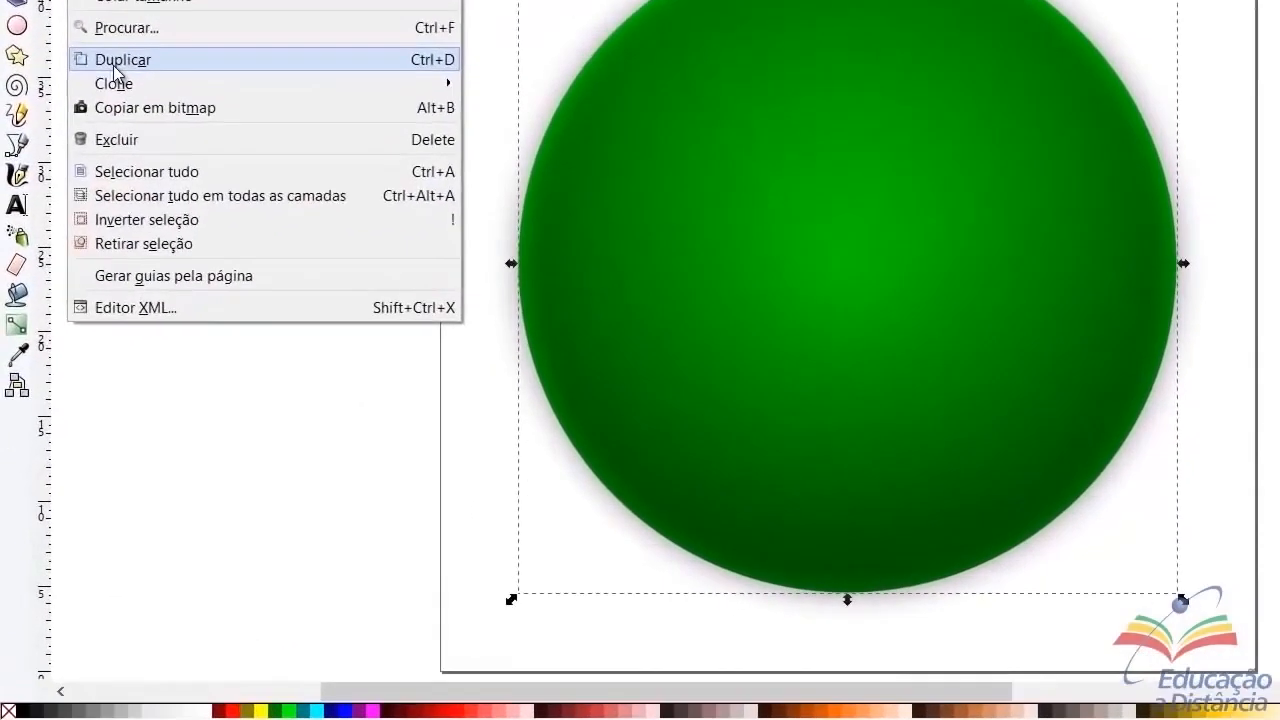
left_click(101, 145)
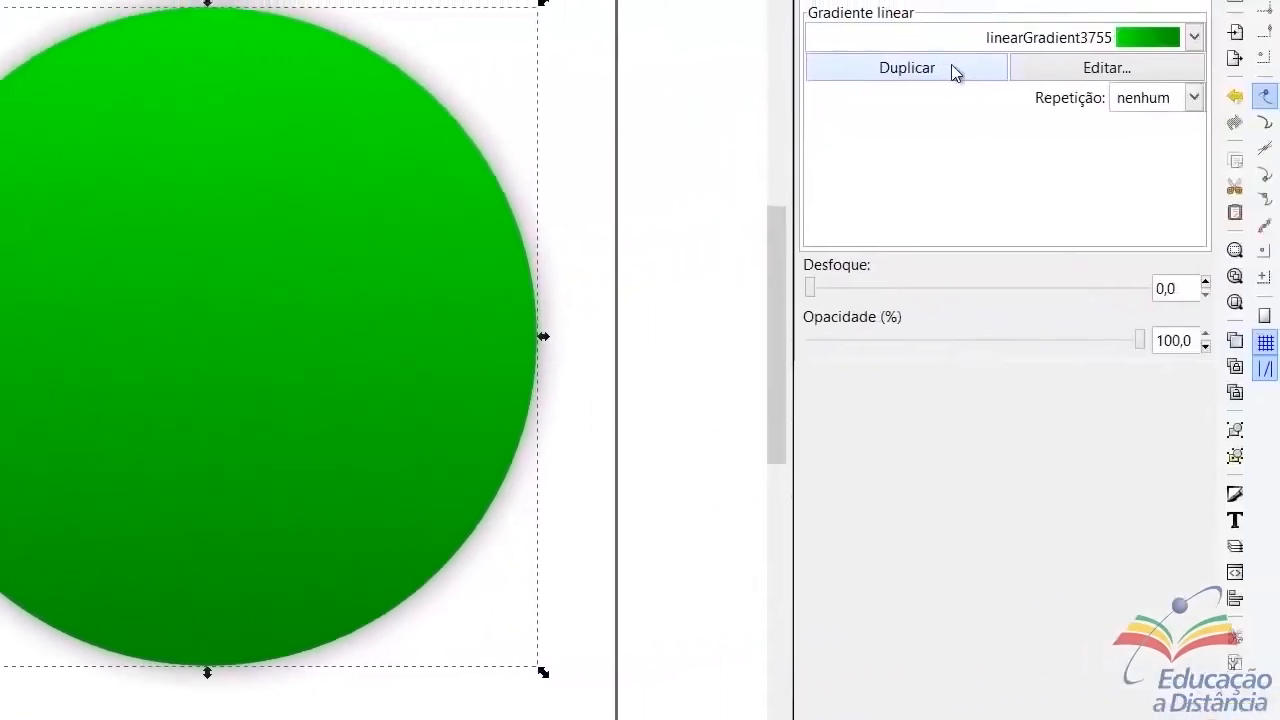
left_click(951, 64)
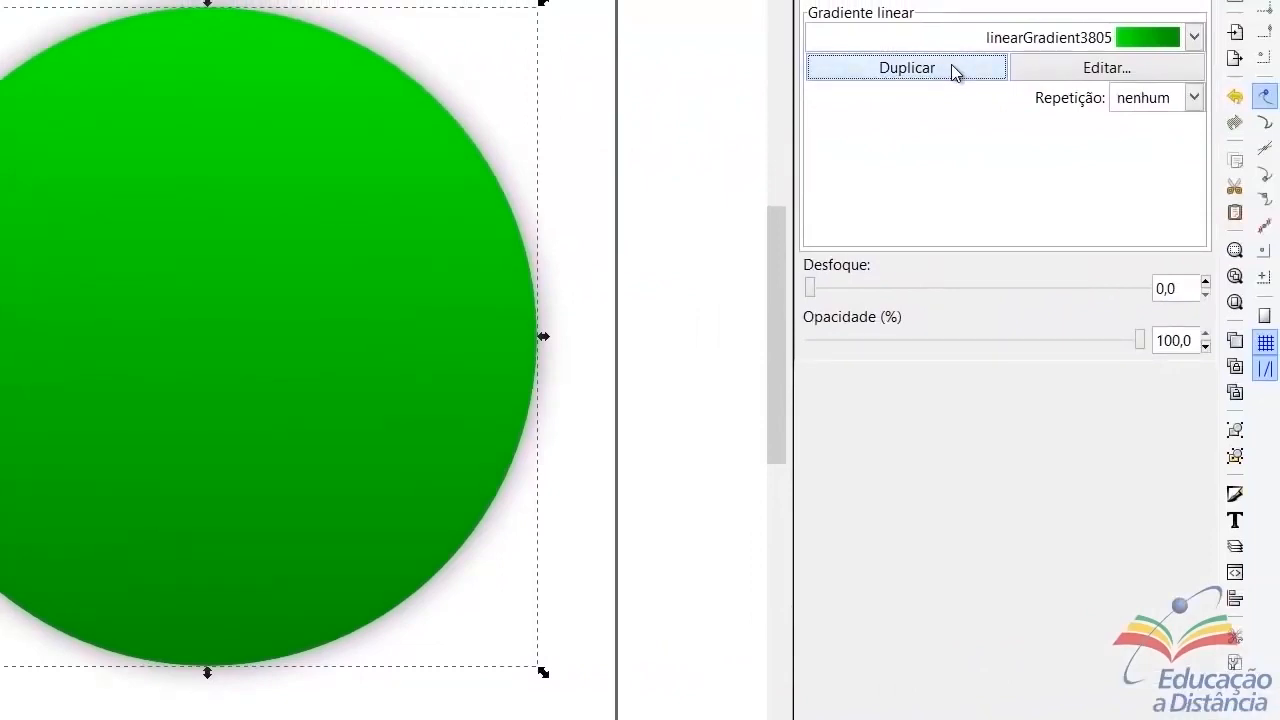
Set the first stop of the copy's gradient, stop3807, to opaque white with red, green and blue all at 255
left_click(1088, 72)
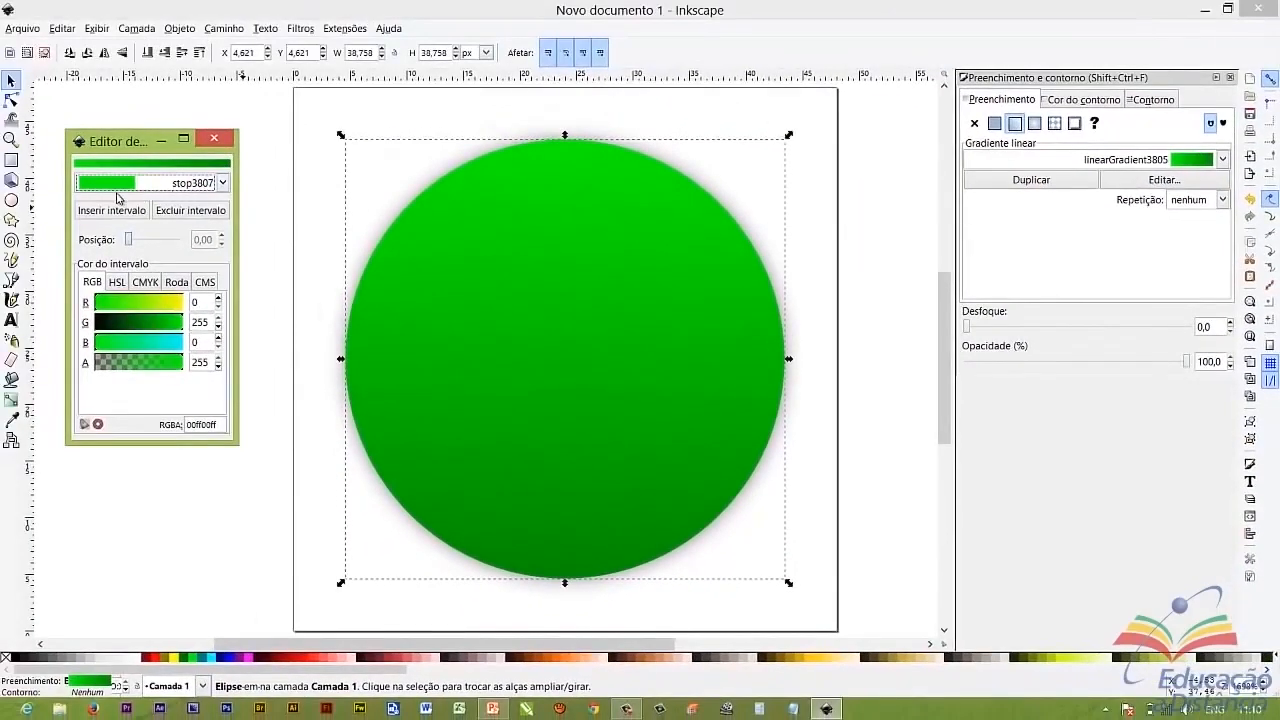
left_click(147, 324)
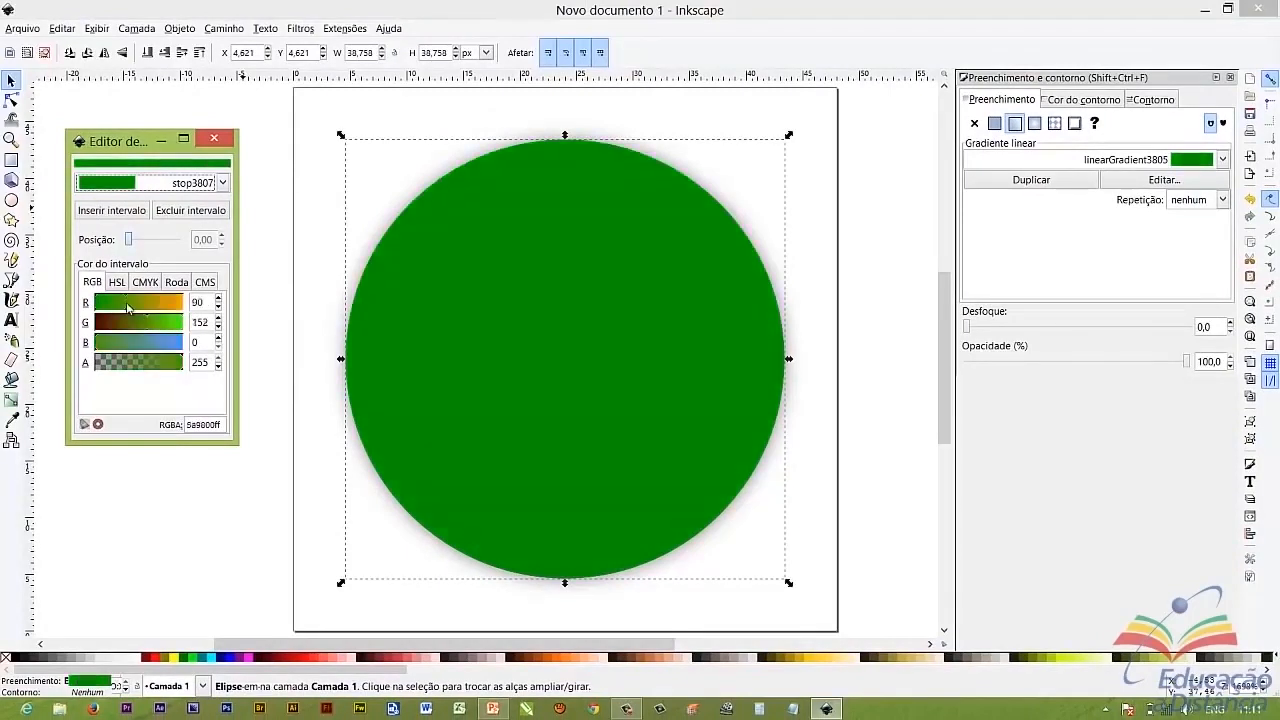
left_click(127, 308)
left_click_drag(147, 324, 234, 343)
left_click(153, 346)
left_click_drag(153, 350, 98, 352)
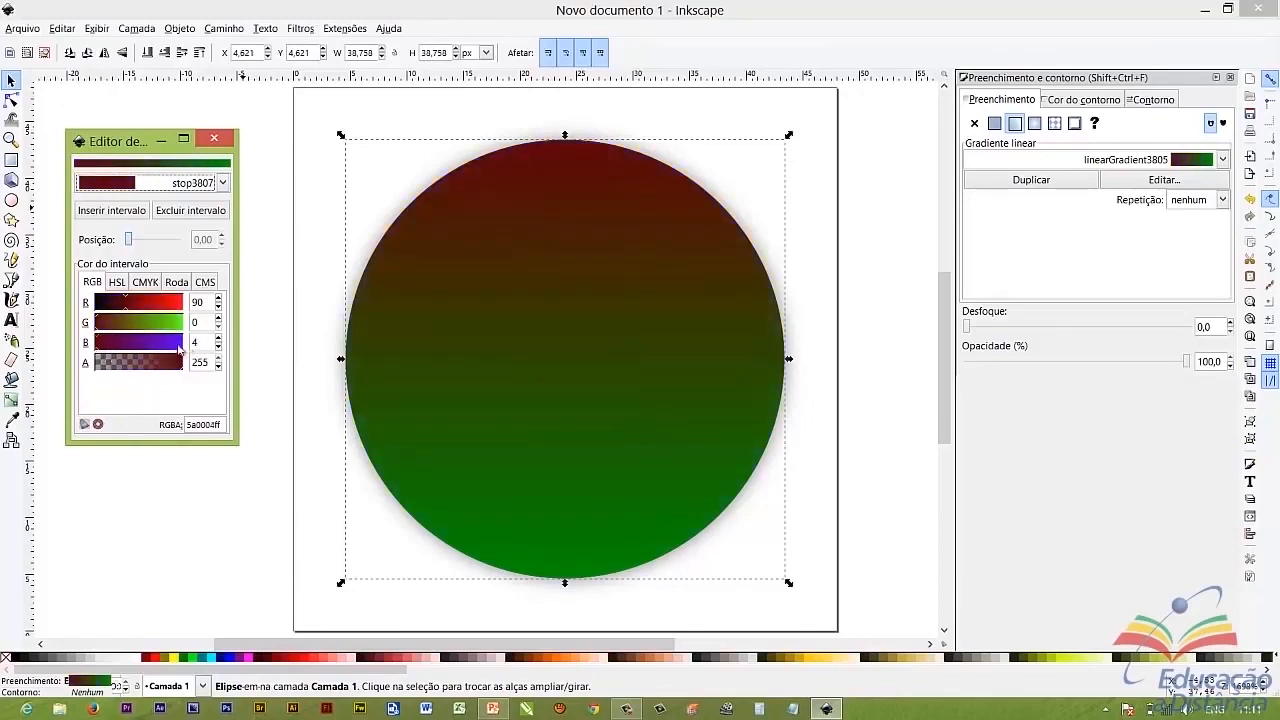
left_click_drag(98, 351, 225, 349)
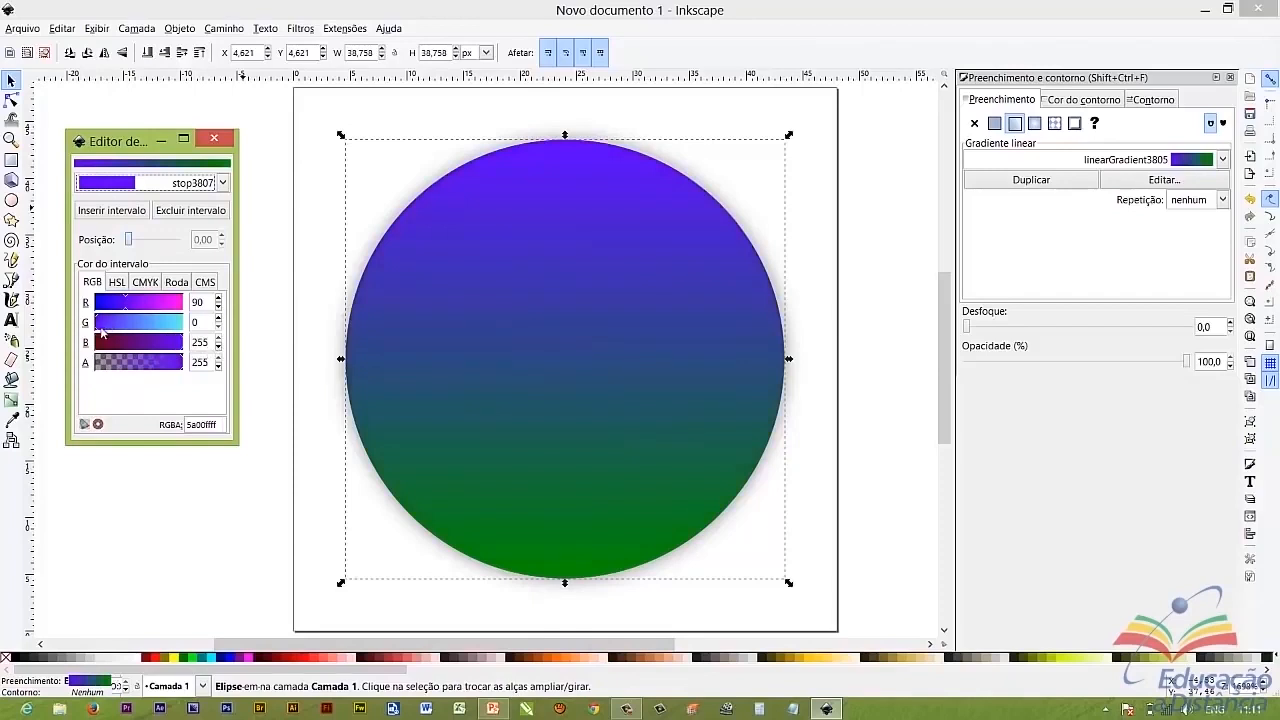
left_click_drag(98, 330, 228, 331)
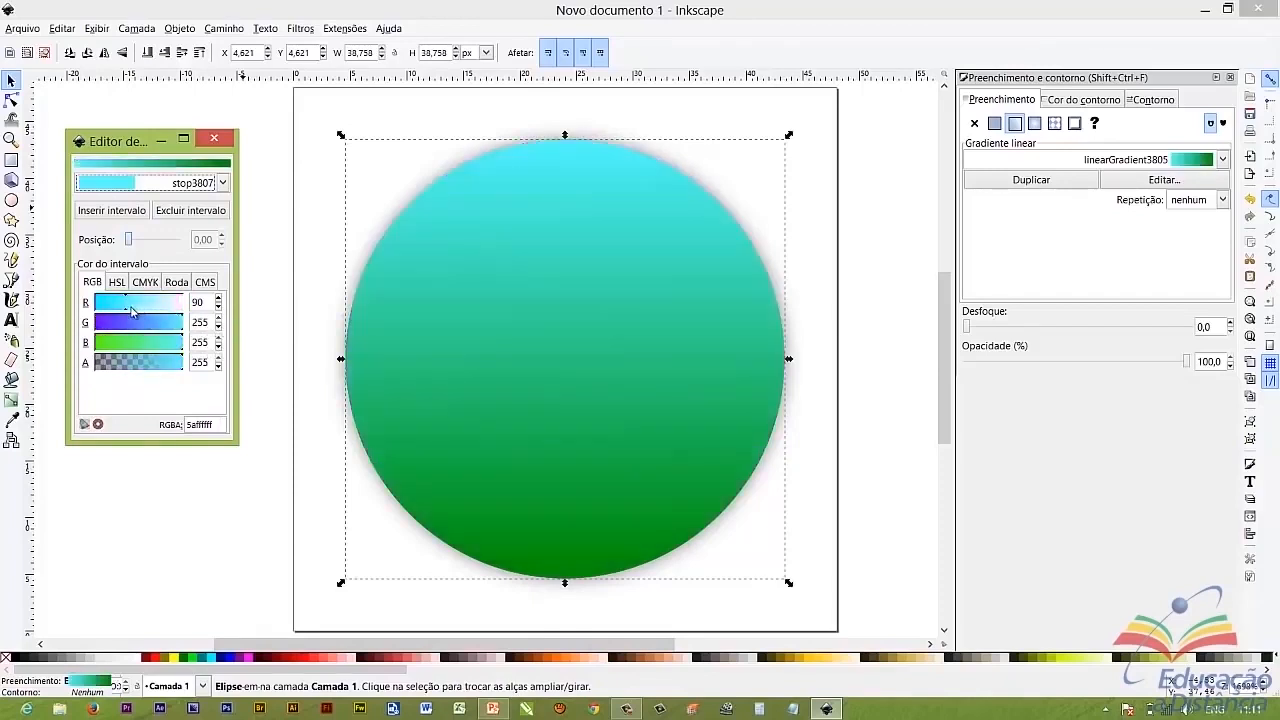
left_click_drag(128, 314, 245, 318)
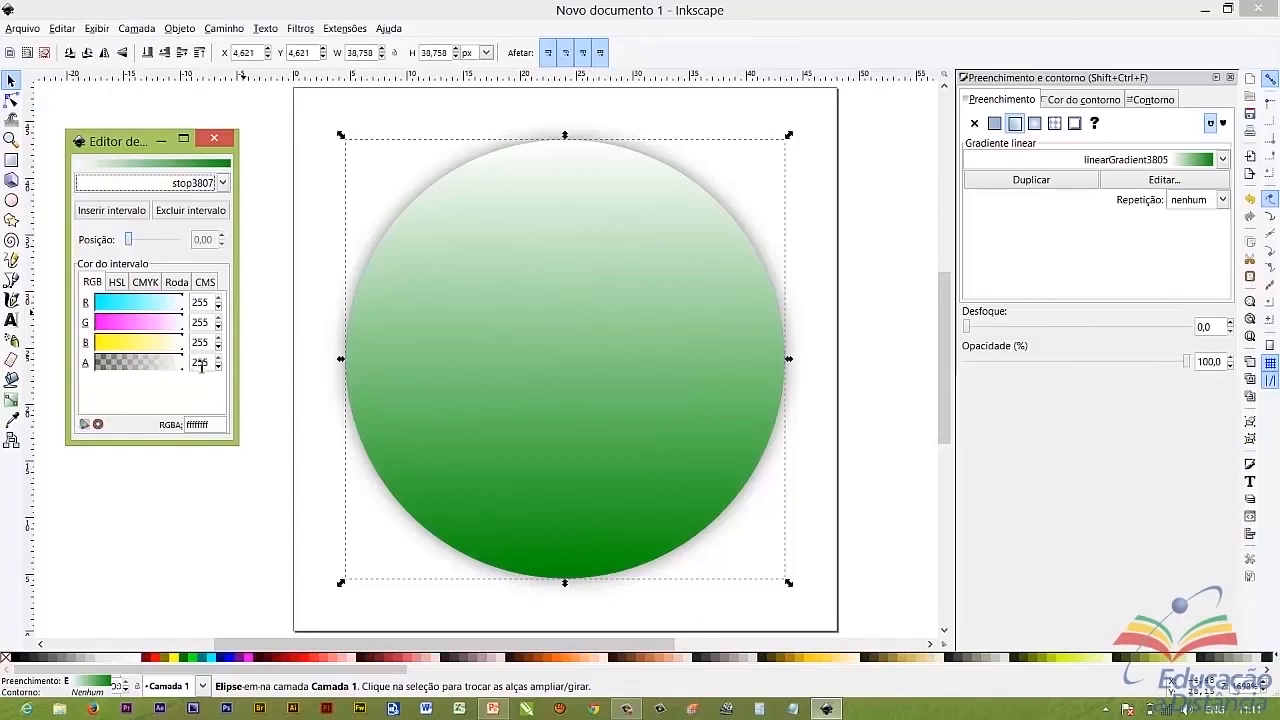
Set the gradient's second stop, stop3809, to fully transparent white with RGB 255, 255, 255 and alpha 0
left_click(146, 185)
left_click(140, 200)
left_click(114, 306)
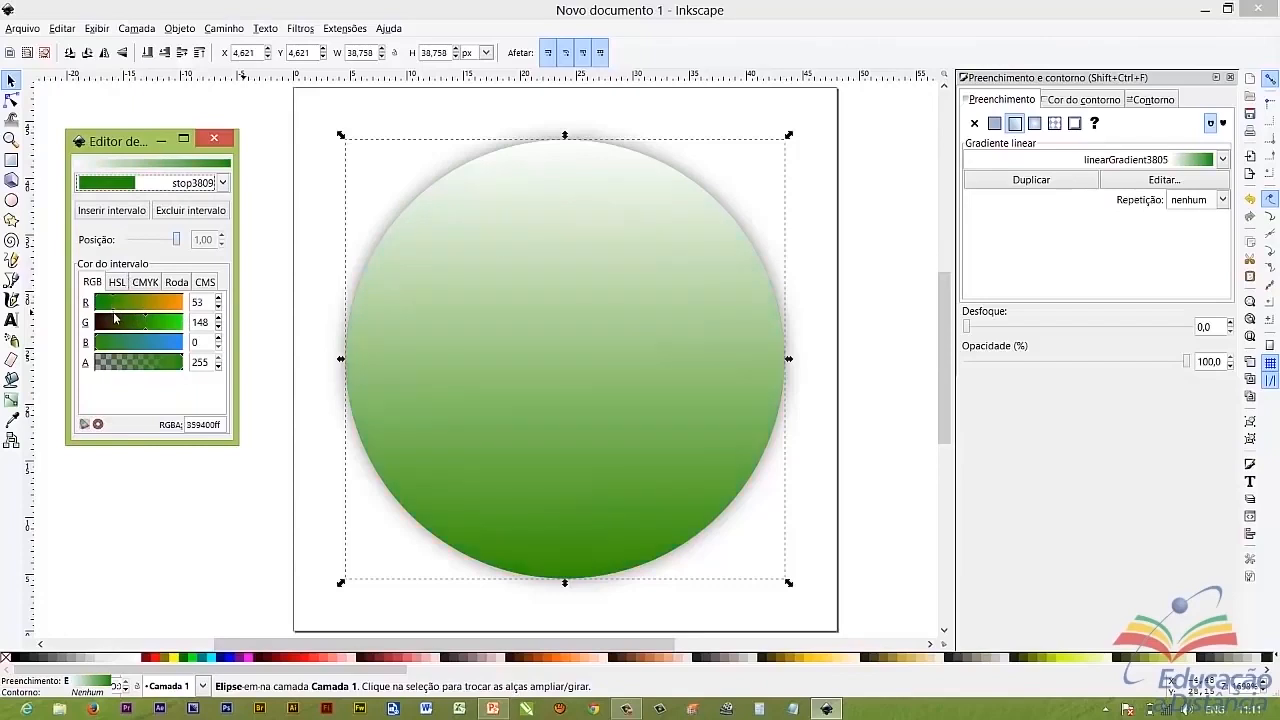
left_click_drag(113, 308, 190, 347)
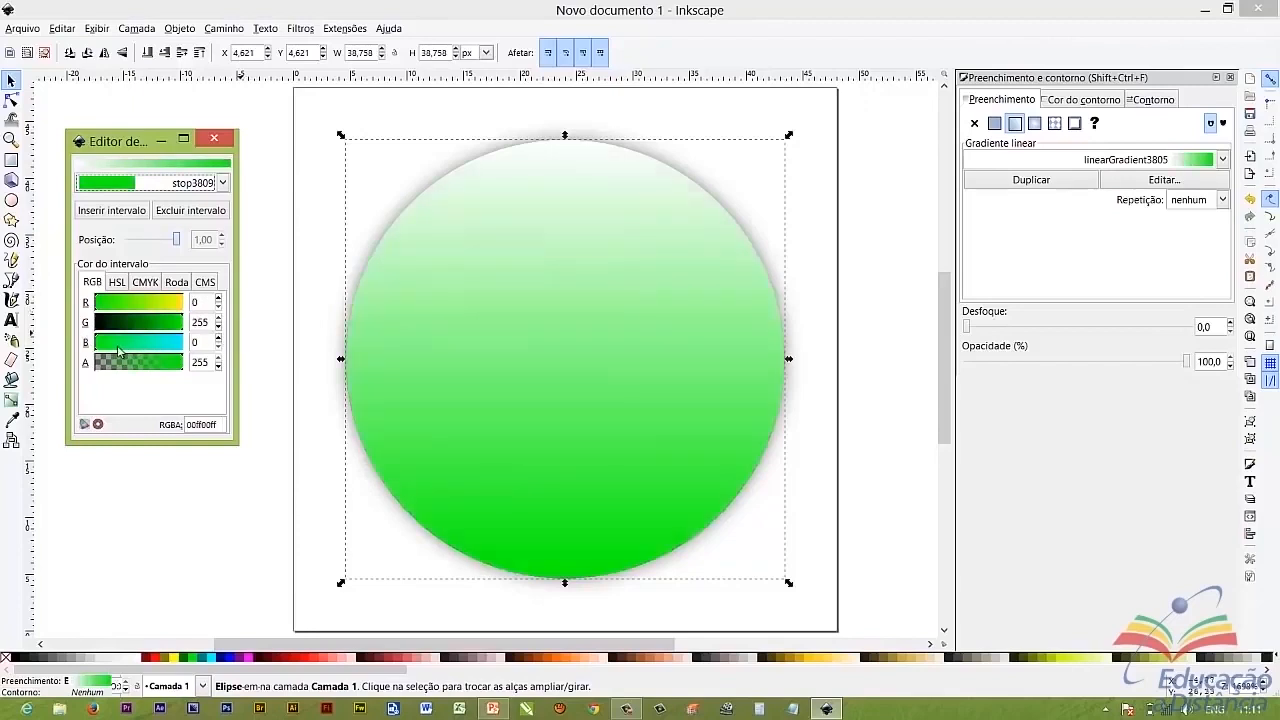
left_click_drag(99, 342, 195, 344)
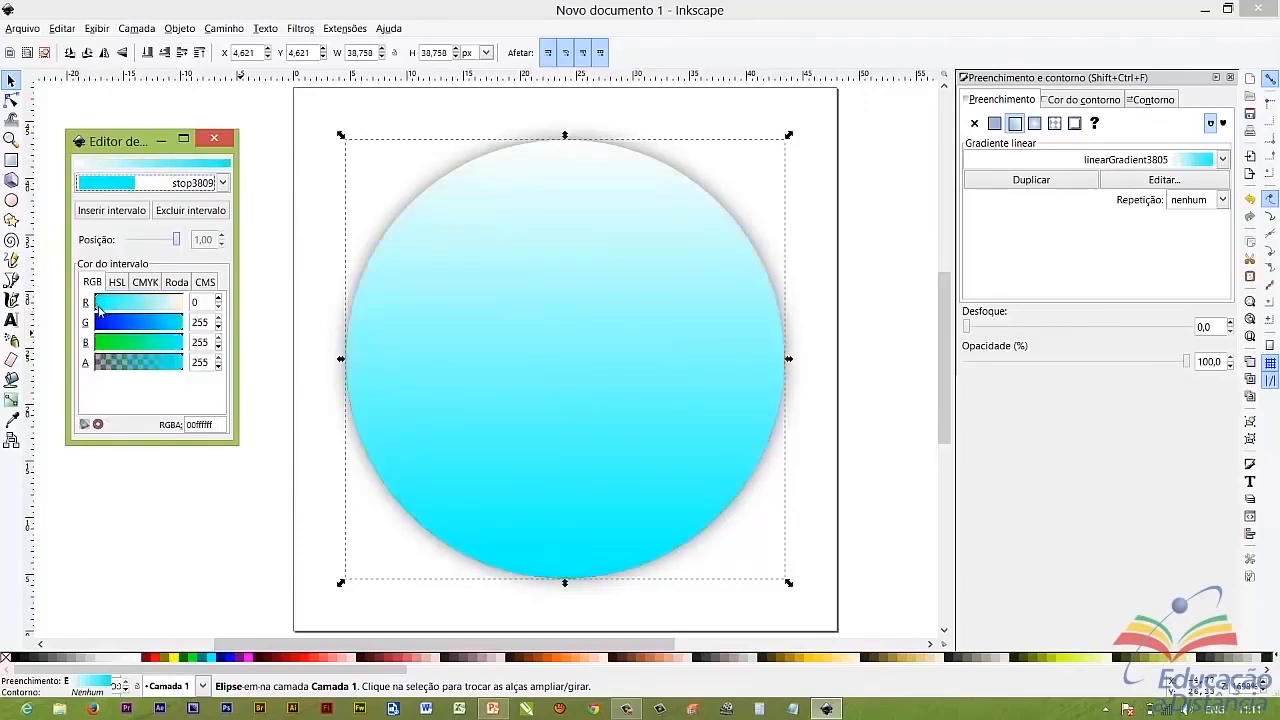
left_click_drag(102, 305, 252, 307)
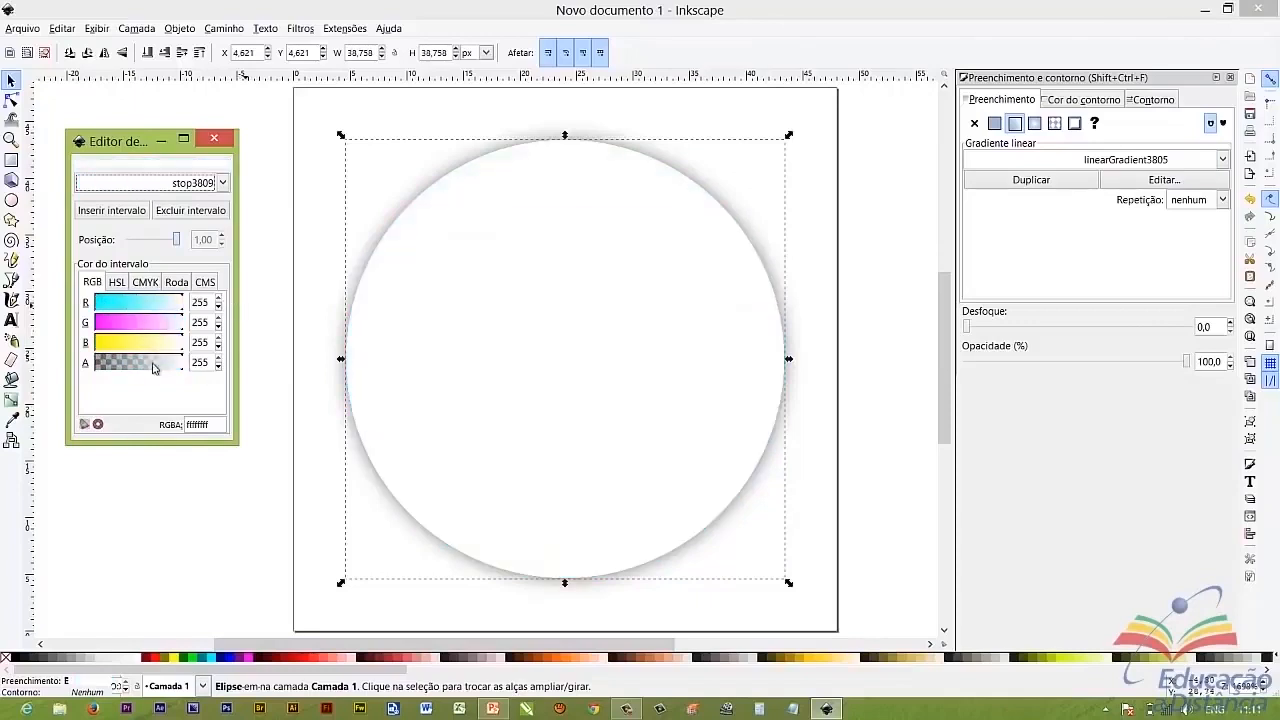
left_click(153, 367)
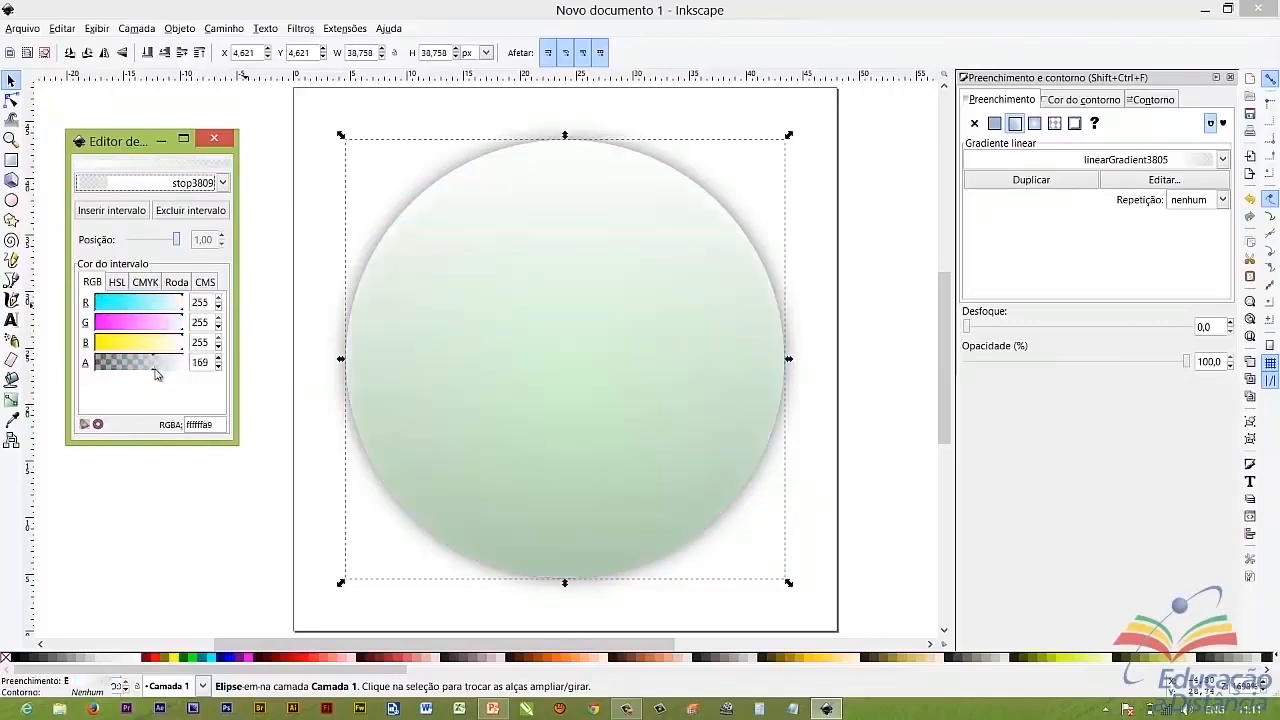
left_click_drag(128, 375, 95, 380)
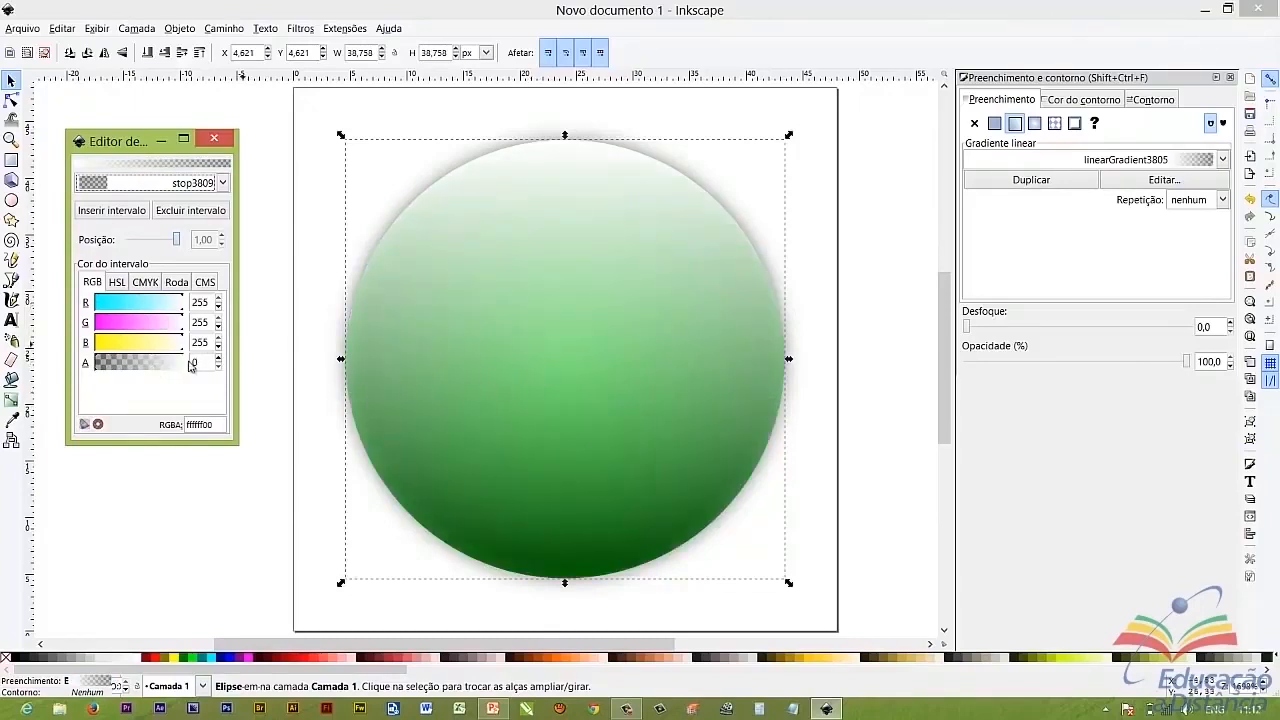
Switch the copy's fill to a radial gradient and reshape it into an upright ellipse slightly narrower than the circle
left_click(12, 402)
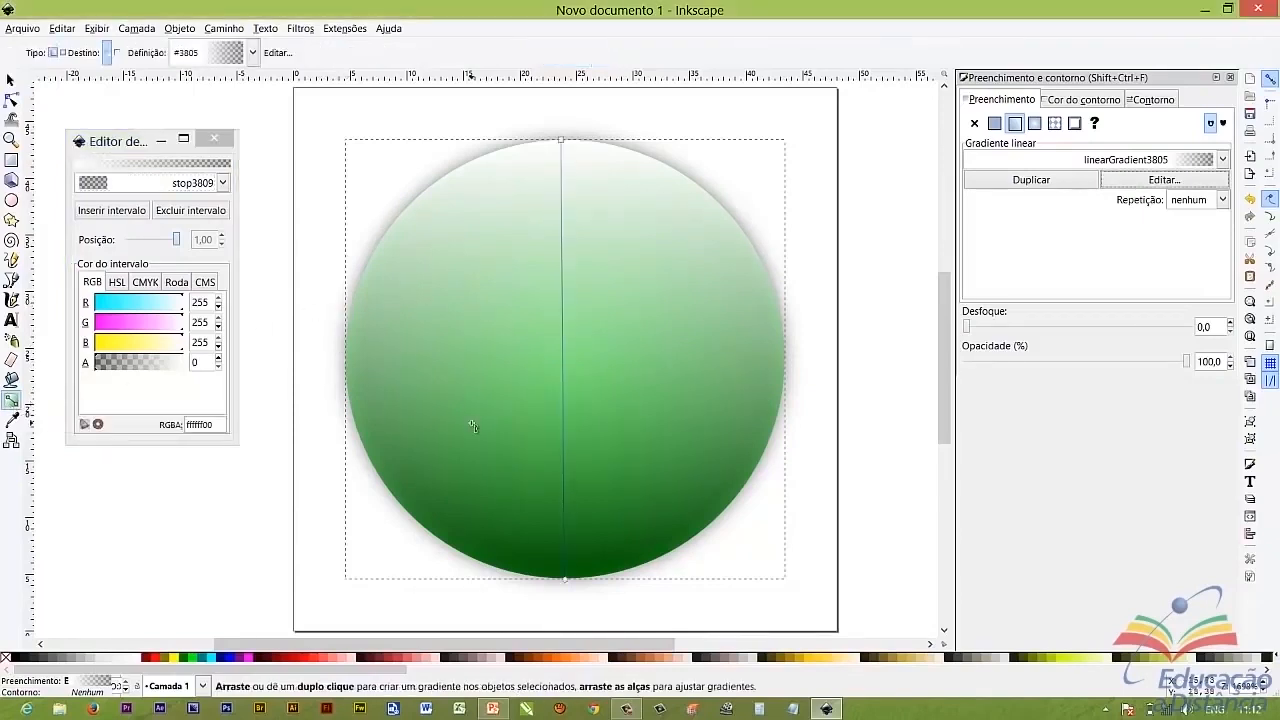
left_click(1036, 123)
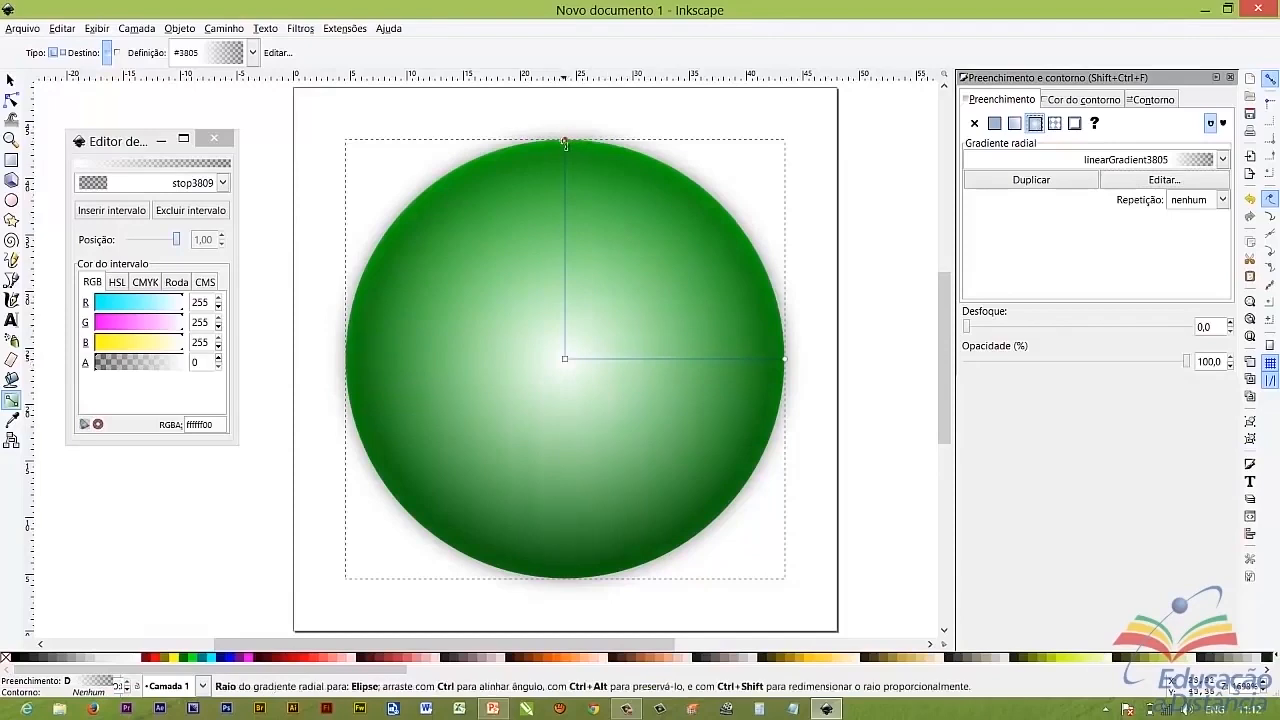
left_click_drag(566, 145, 578, 428)
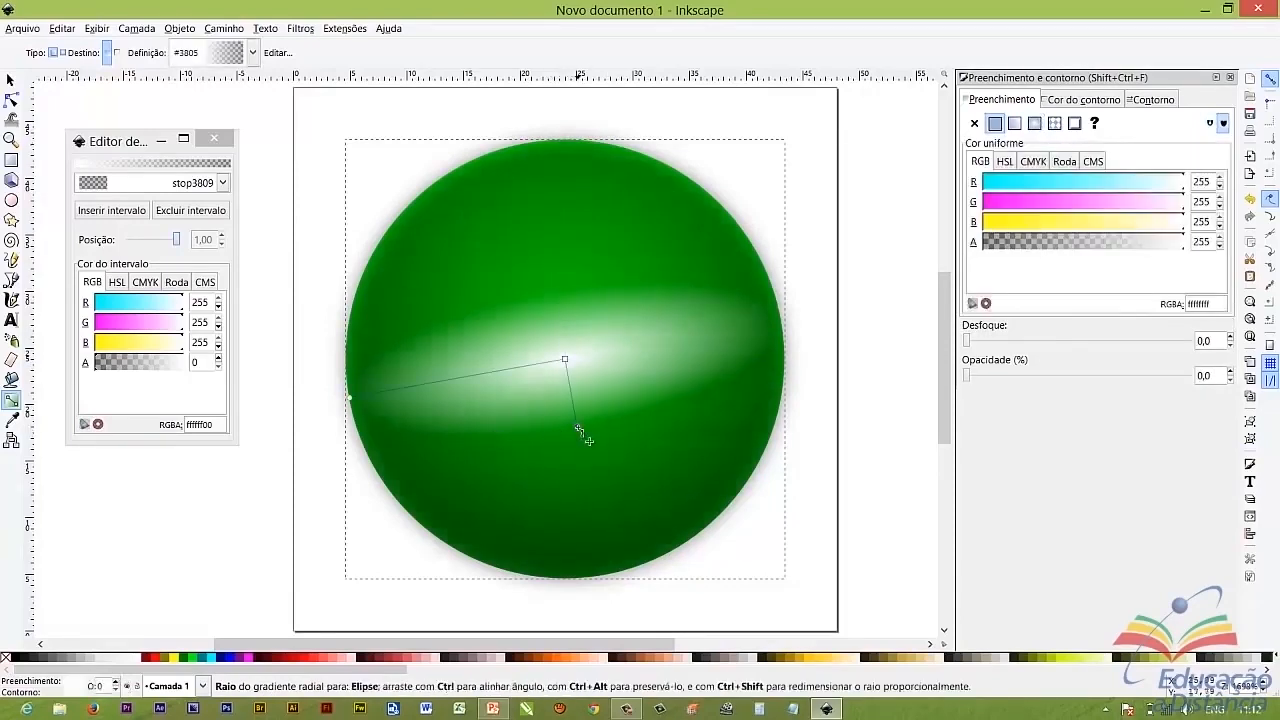
left_click_drag(578, 428, 634, 527)
scroll(634, 527, "up", 2)
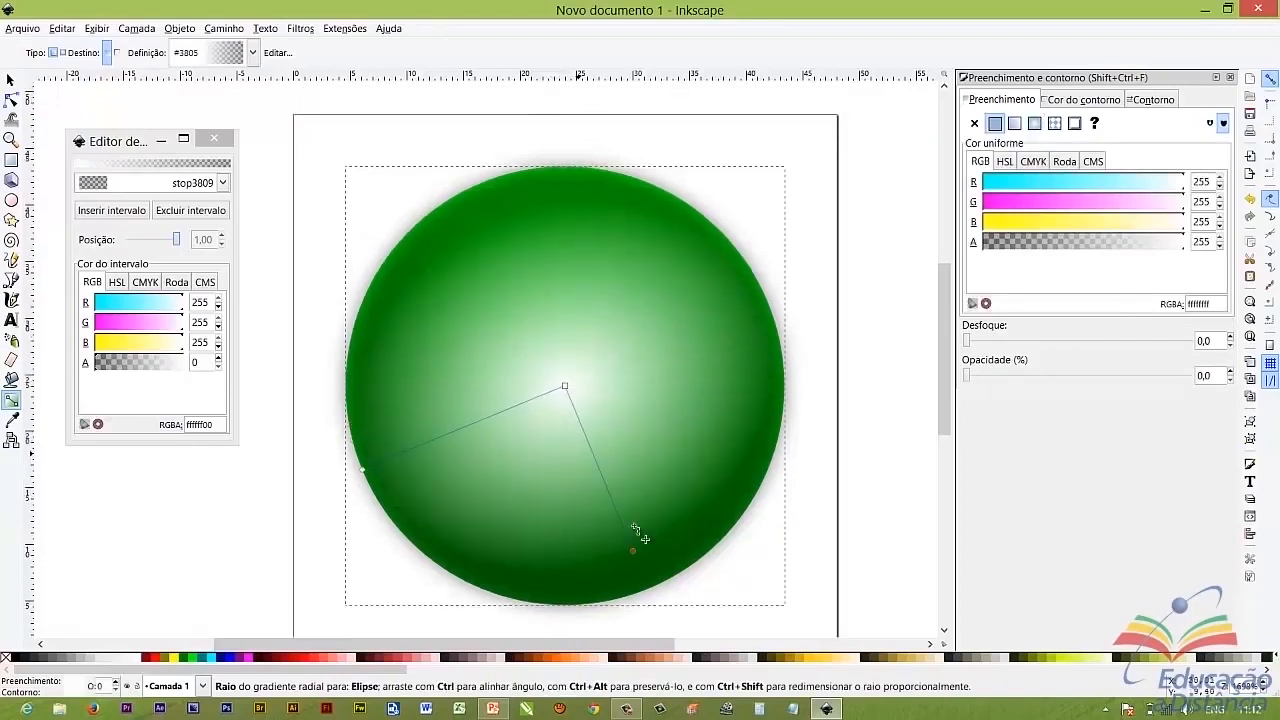
left_click_drag(633, 577, 681, 417)
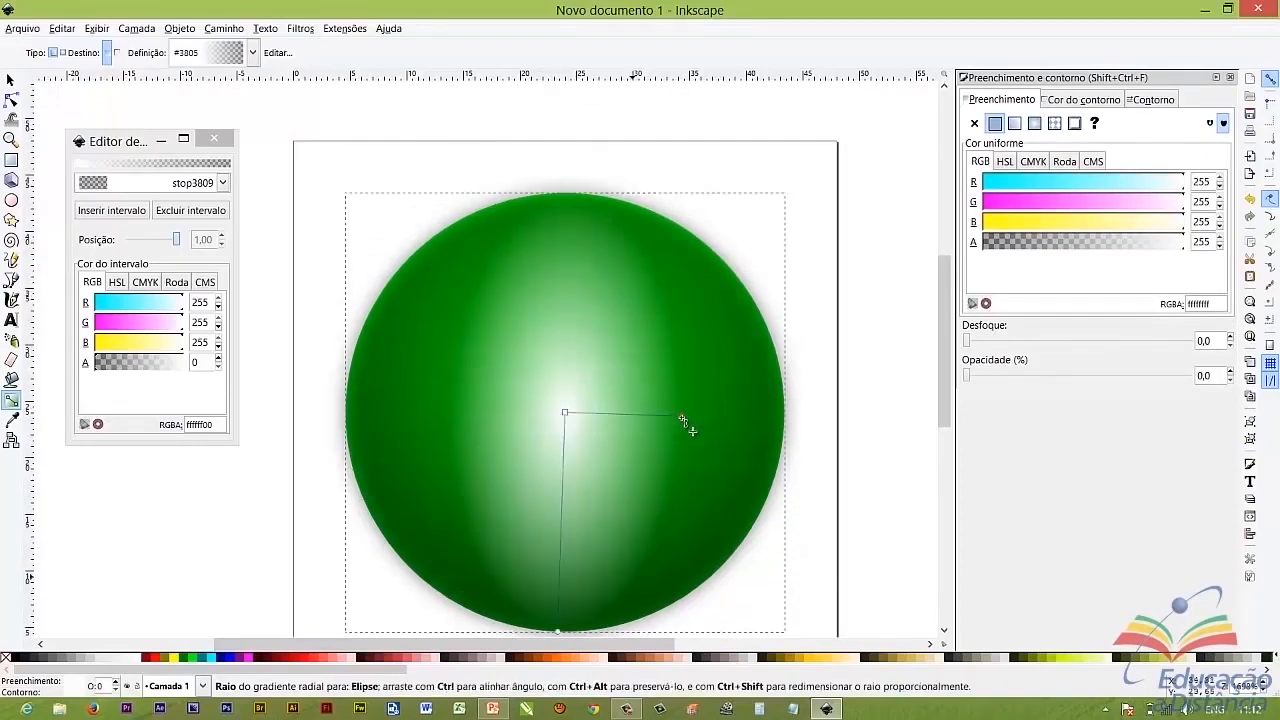
left_click_drag(681, 417, 731, 415)
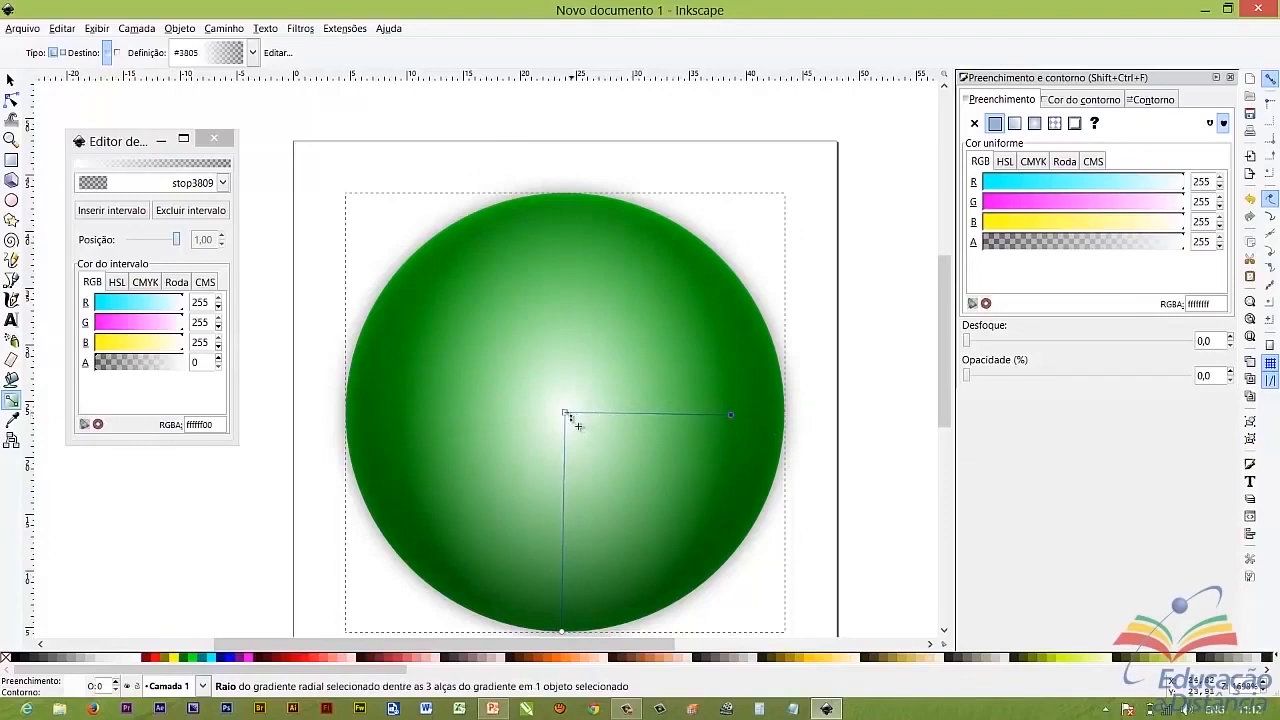
Move the white radial gradient's centre up to just inside the circle's top edge, and return to the Selector tool
left_click_drag(569, 401, 563, 209)
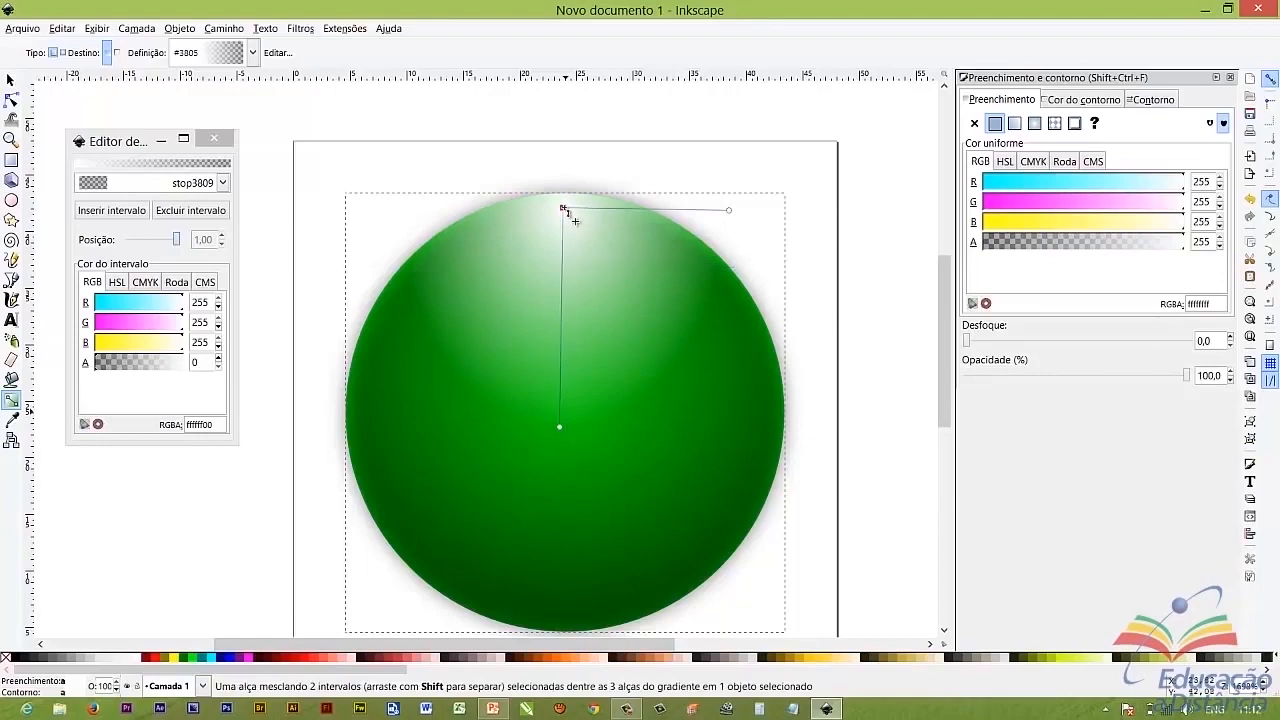
scroll(391, 363, "up", 1)
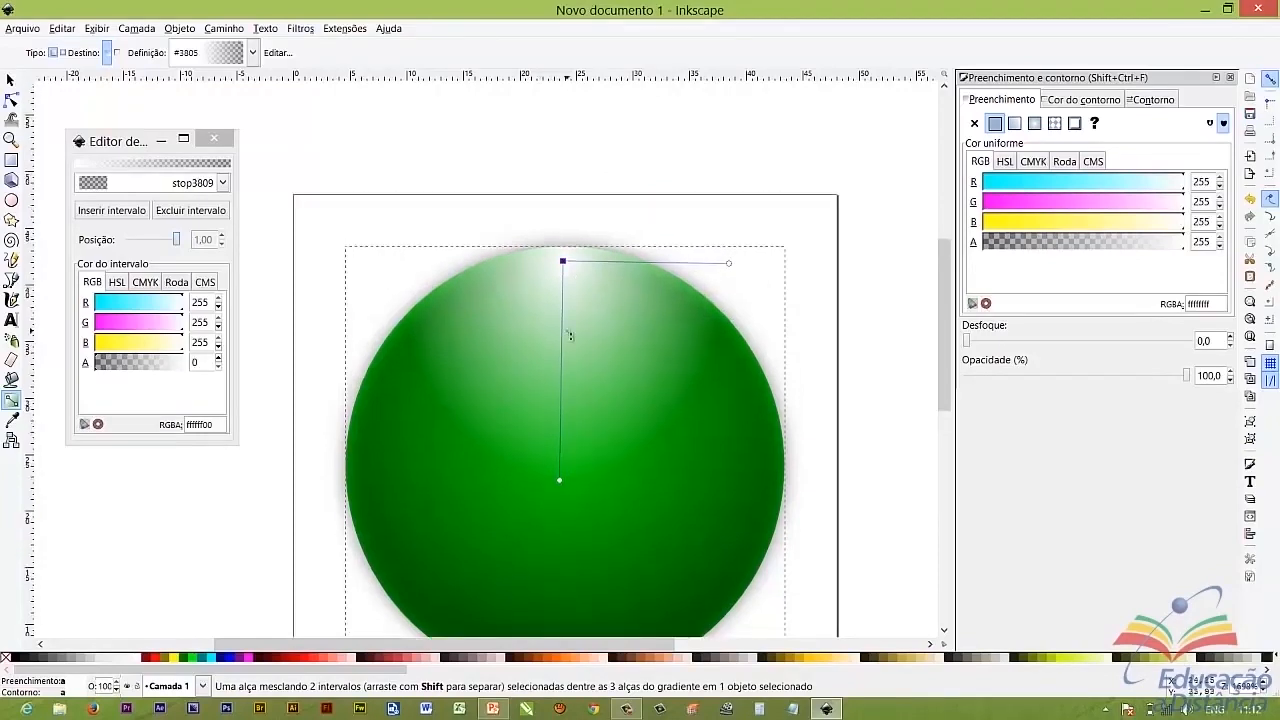
left_click_drag(948, 348, 950, 378)
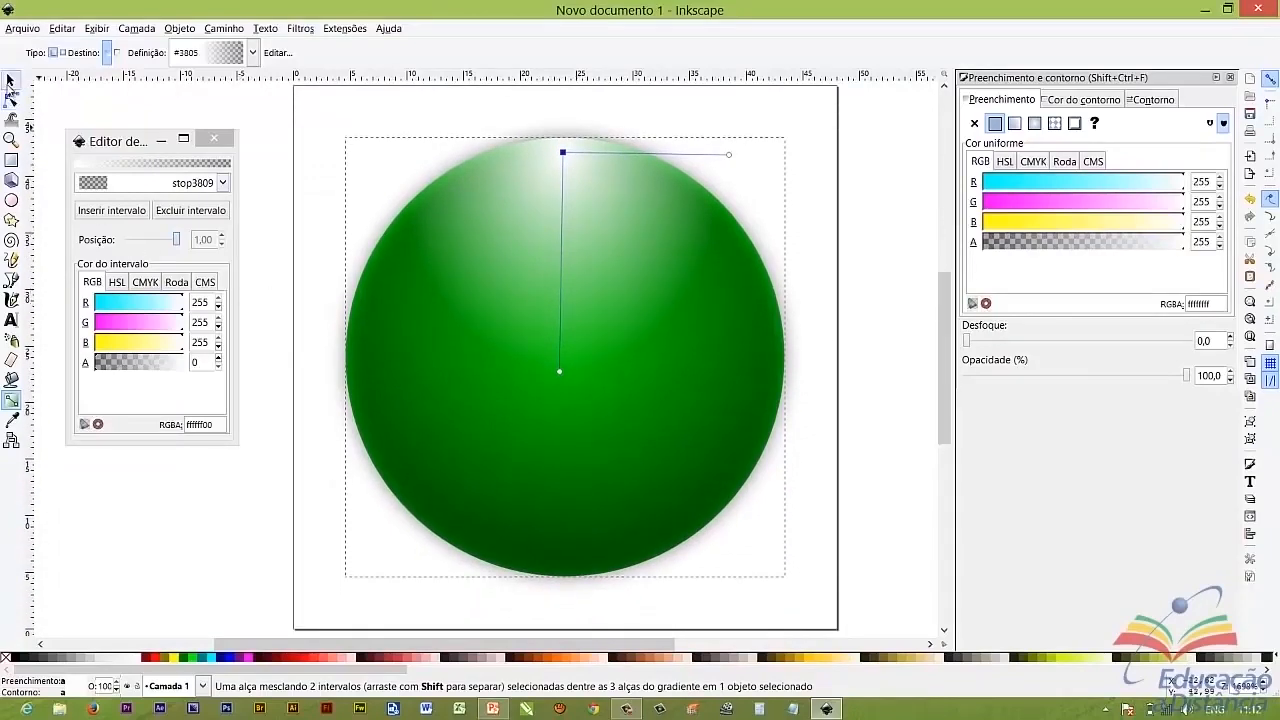
left_click(10, 80)
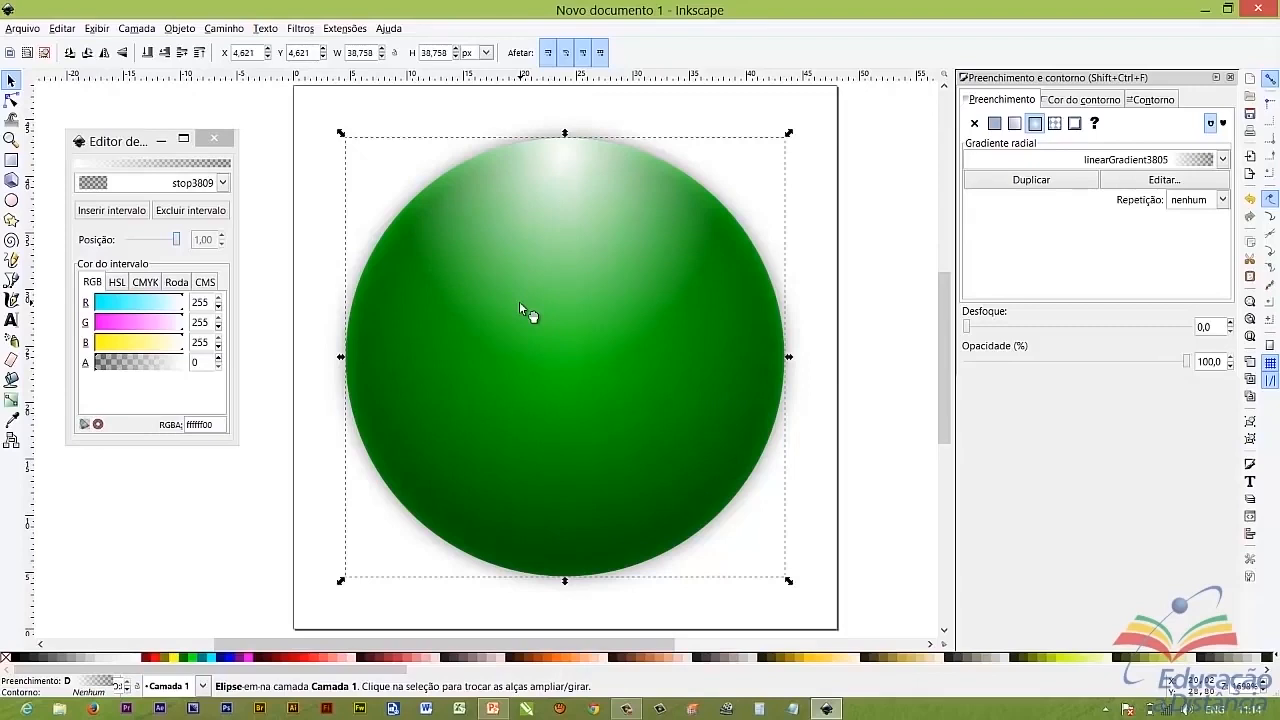
Convert the white highlight circle to a path and select its bottom node for editing
left_click(232, 31)
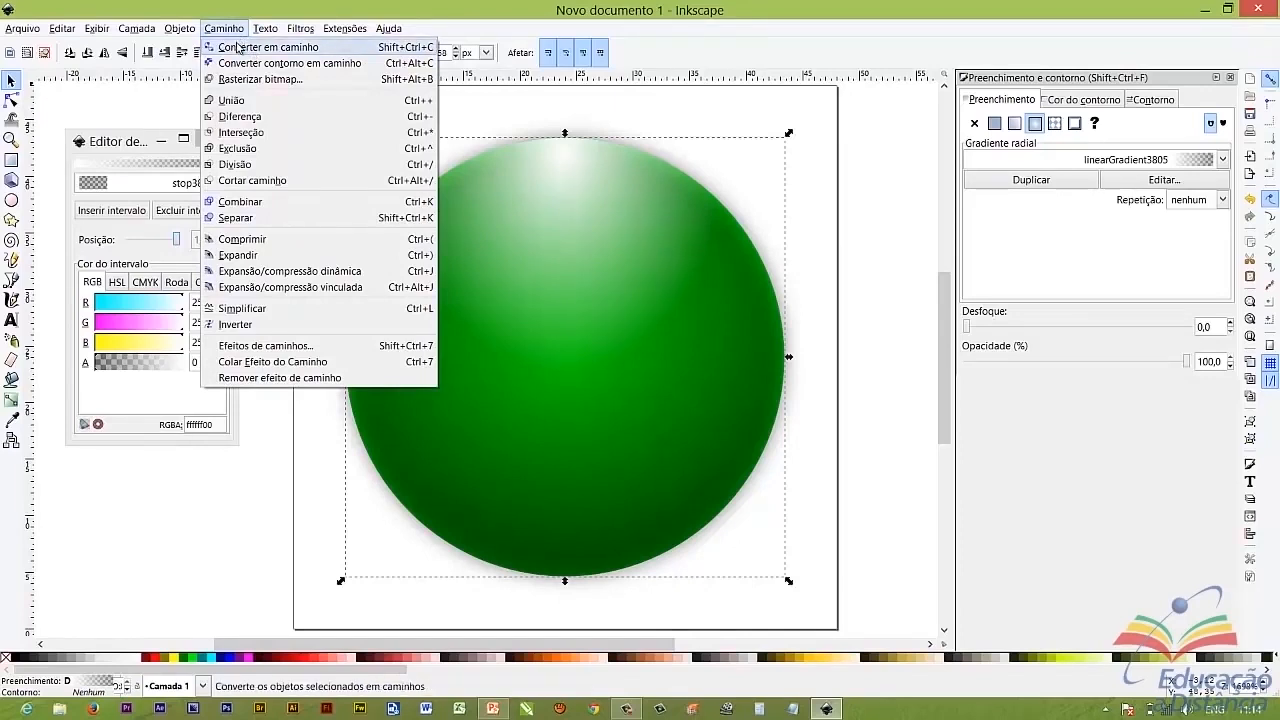
left_click(237, 47)
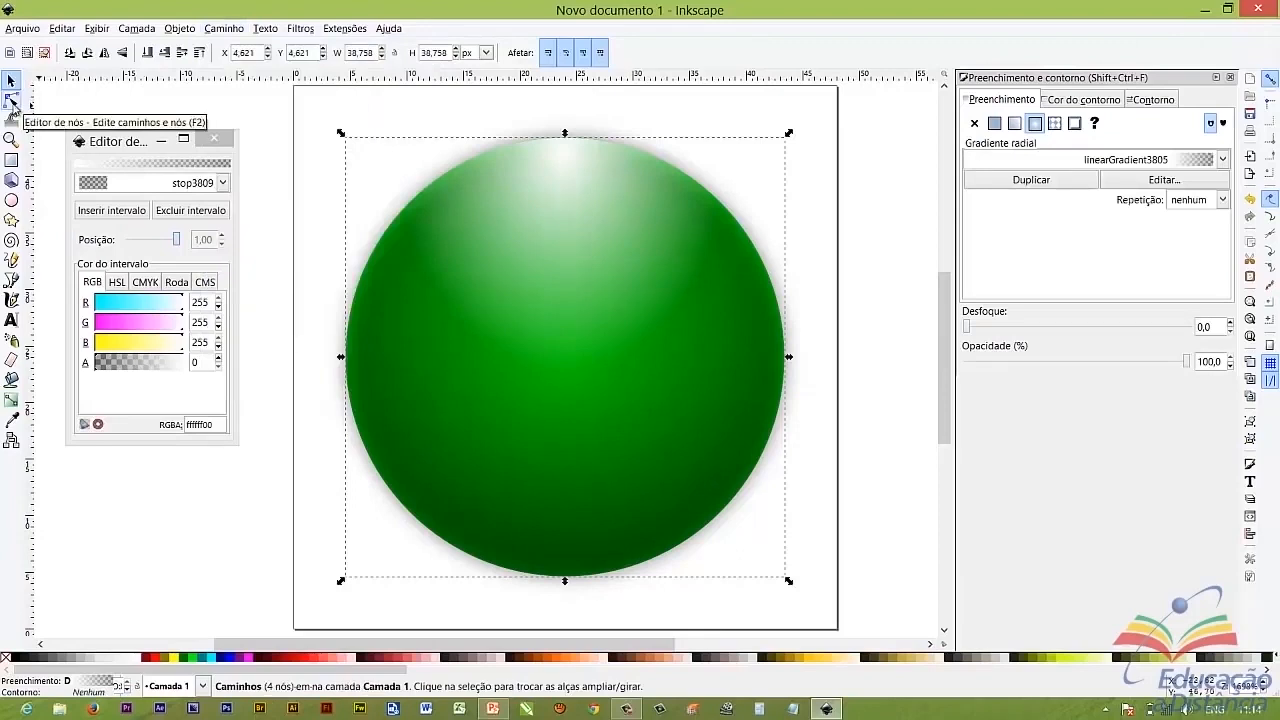
left_click(12, 100)
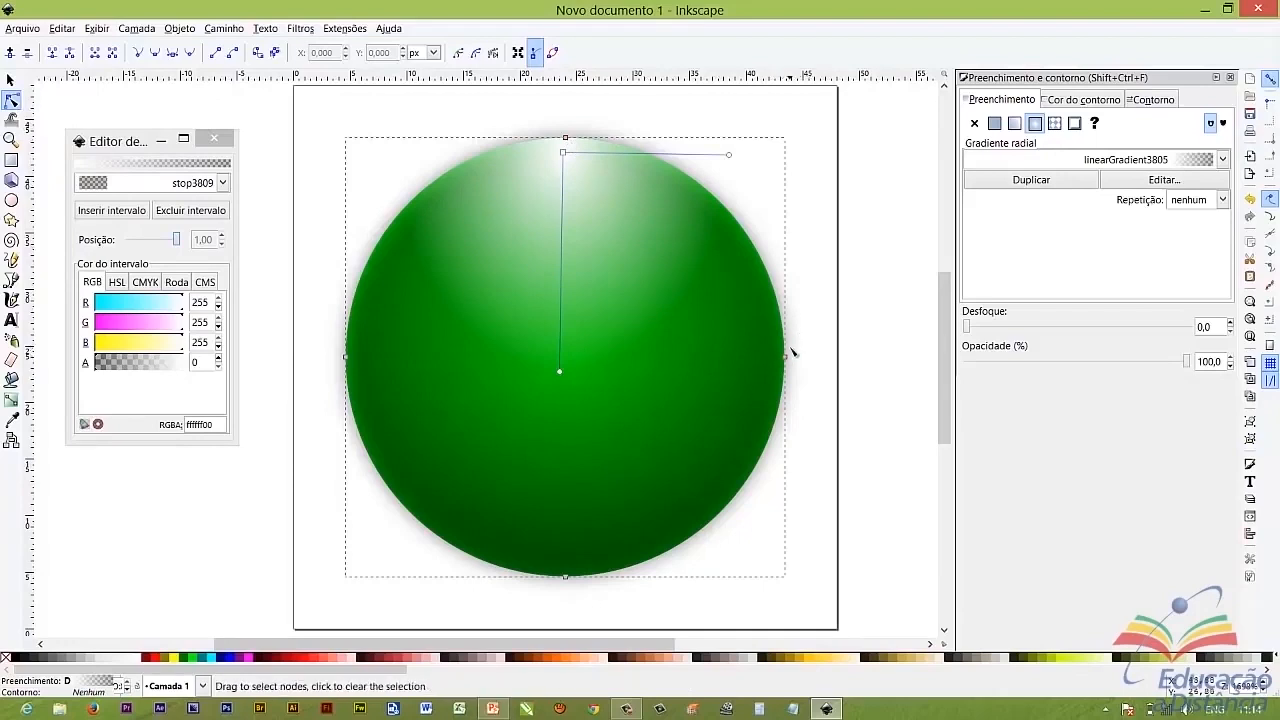
scroll(693, 484, "down", 1)
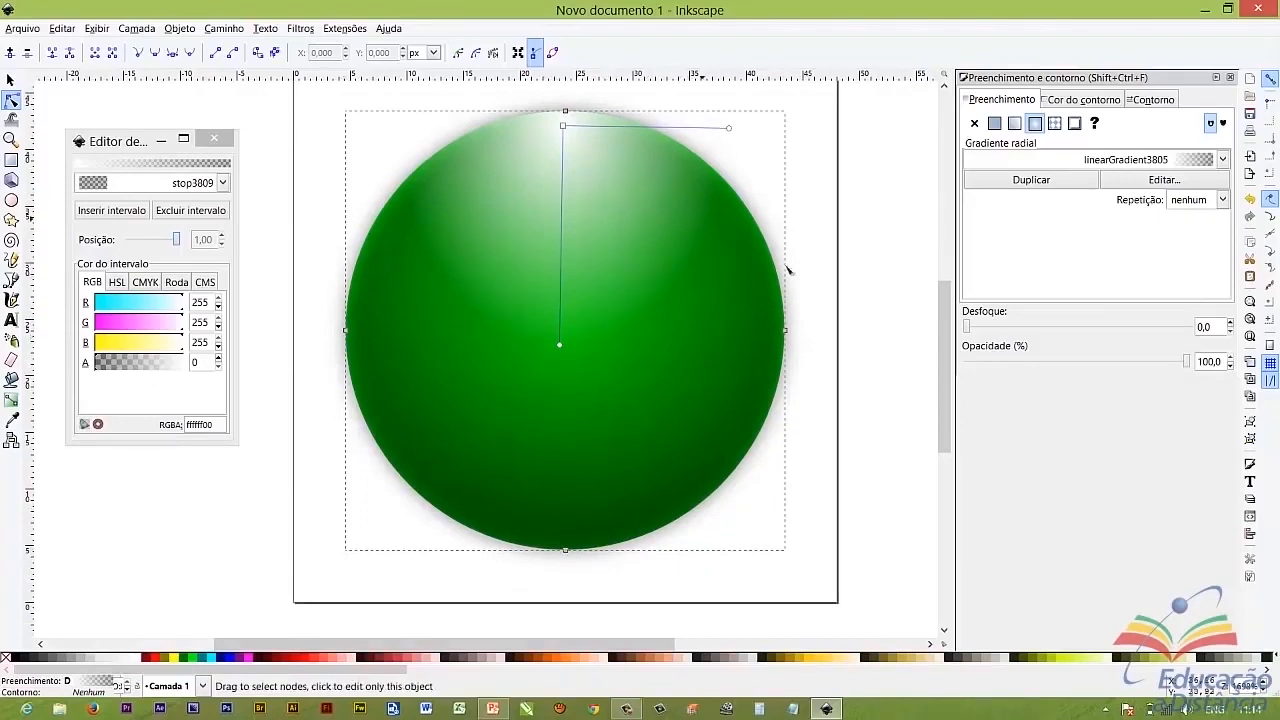
left_click_drag(946, 343, 946, 337)
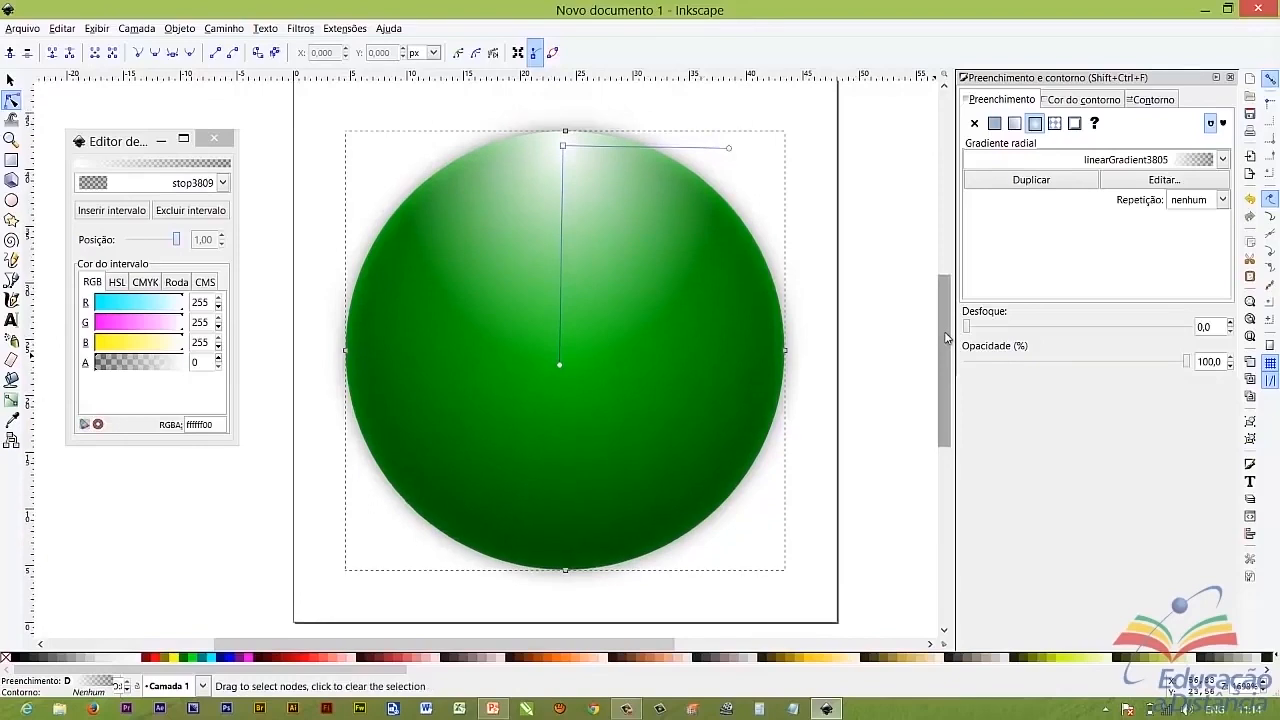
left_click(566, 571)
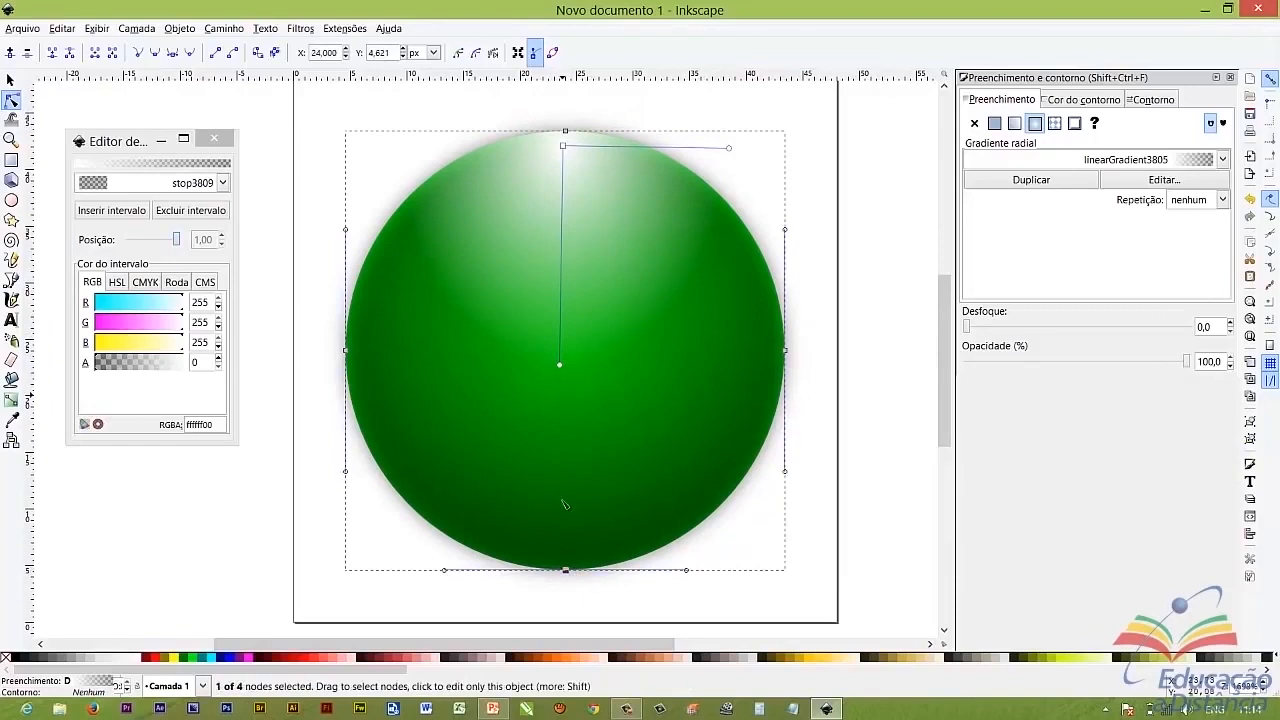
Move the highlight's bottom node up to about X 18.5, Y 32.9 px, tilt its curve handle slightly, and close the gradient editor
left_click_drag(566, 572, 504, 252)
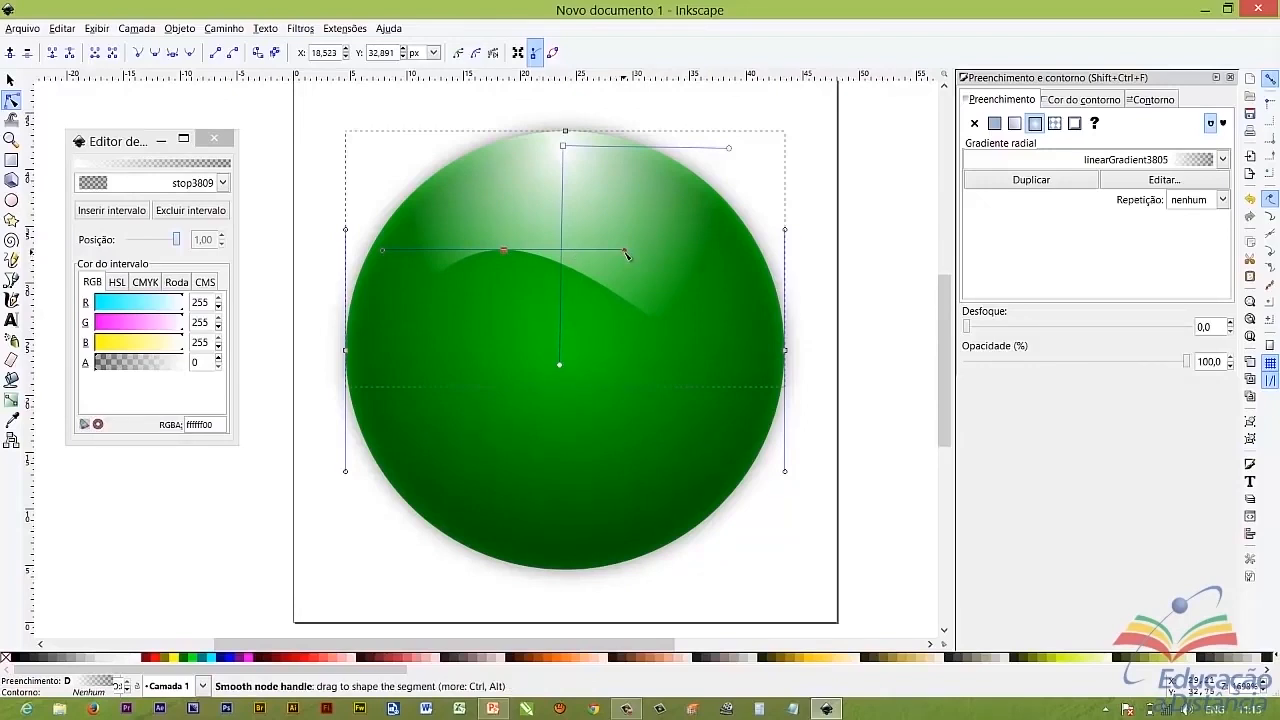
mouse_move(625, 252)
left_mouse_down()
mouse_move(627, 208)
mouse_move(606, 260)
mouse_move(617, 200)
mouse_move(615, 246)
left_mouse_up()
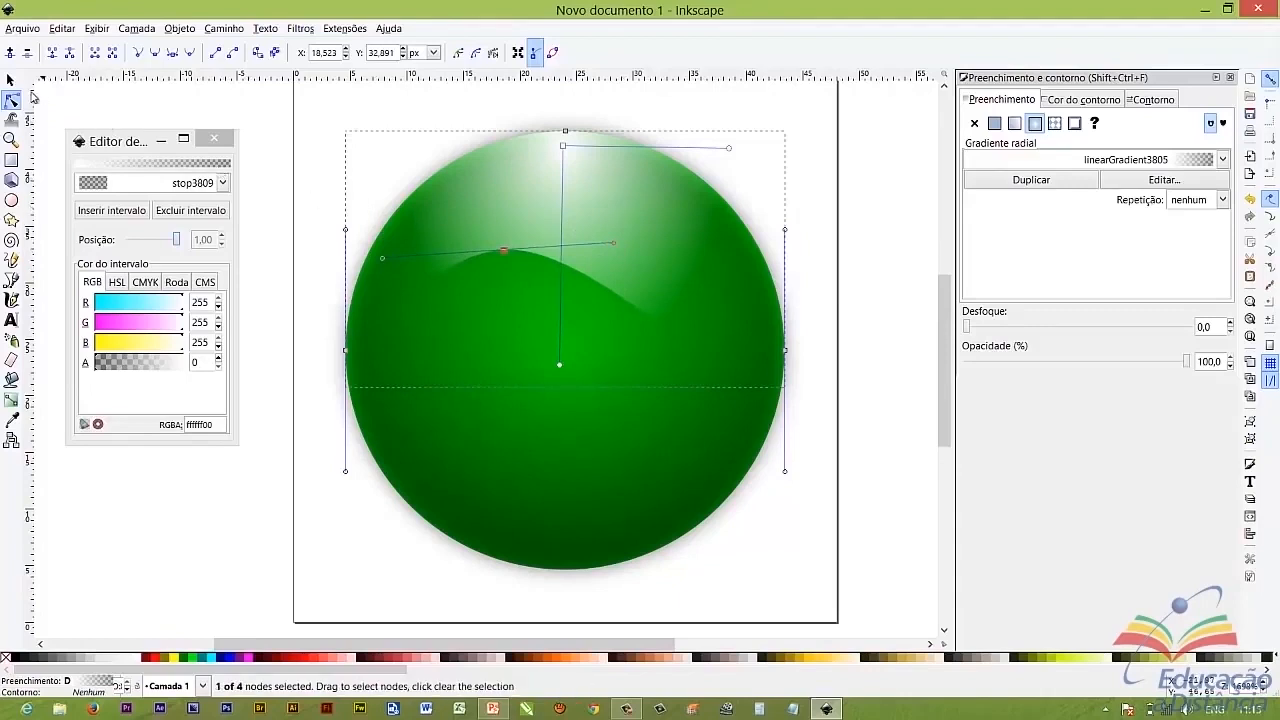
left_click(11, 80)
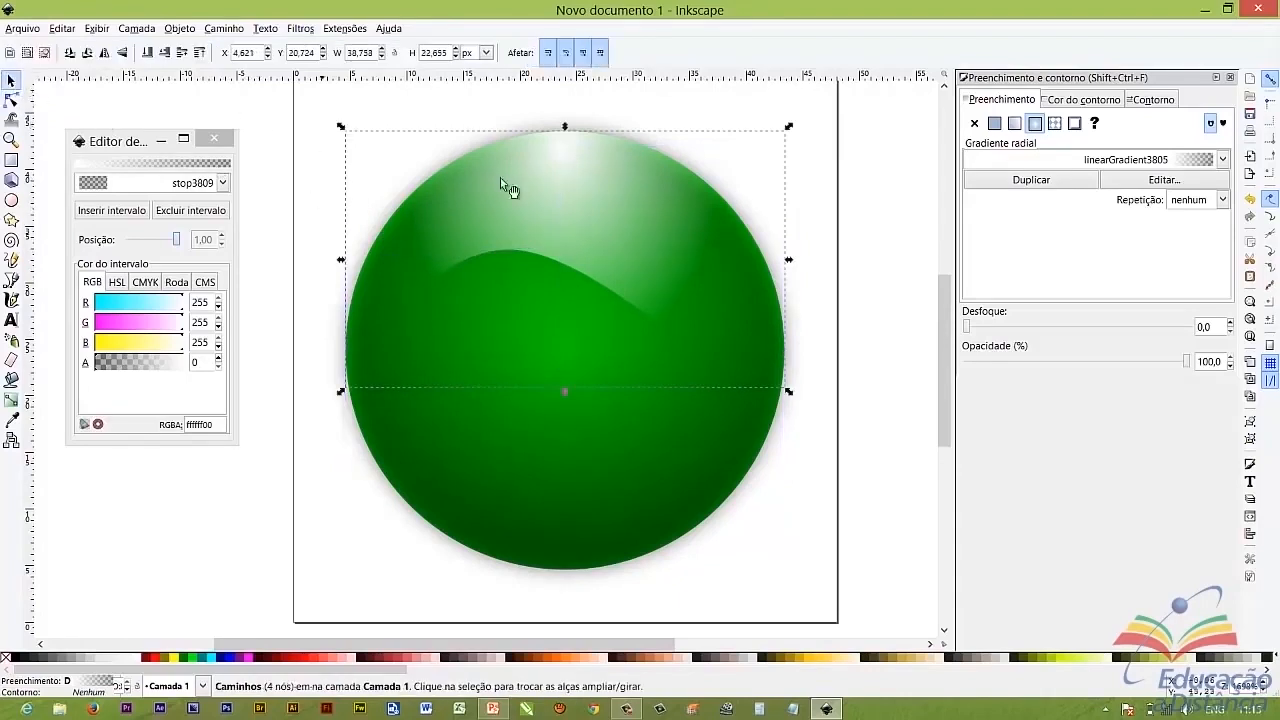
left_click(842, 263)
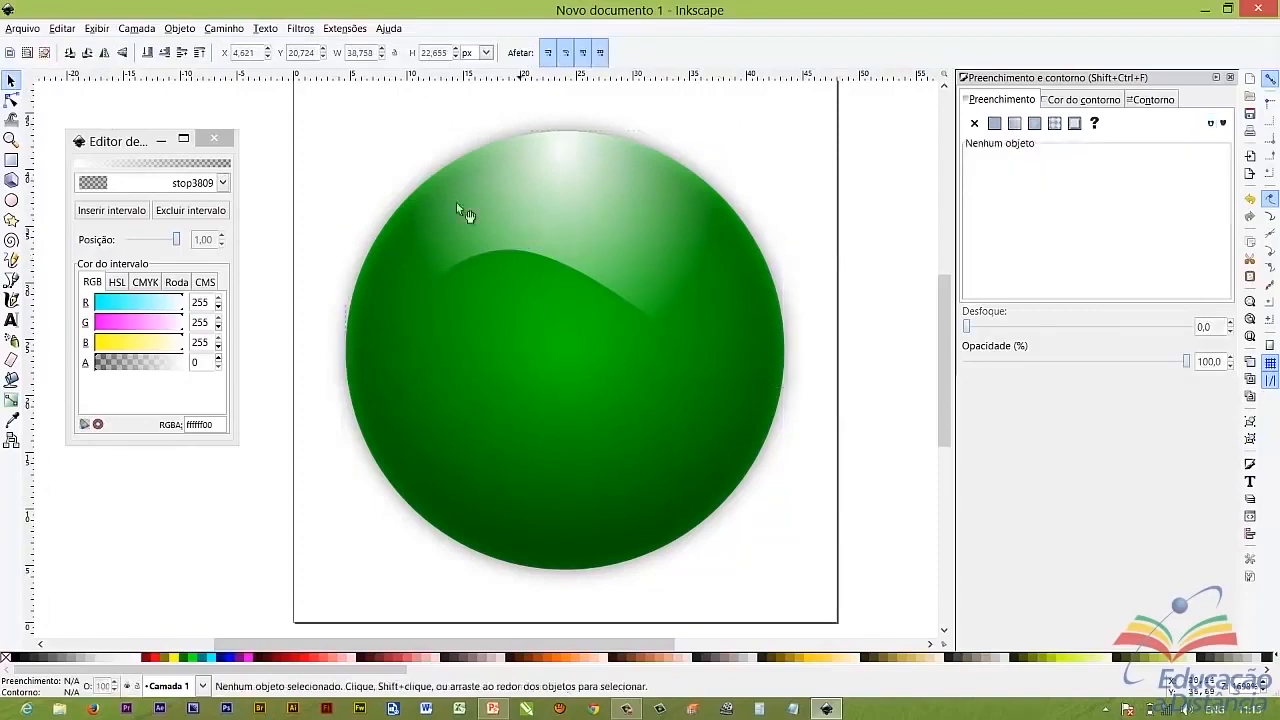
left_click(227, 139)
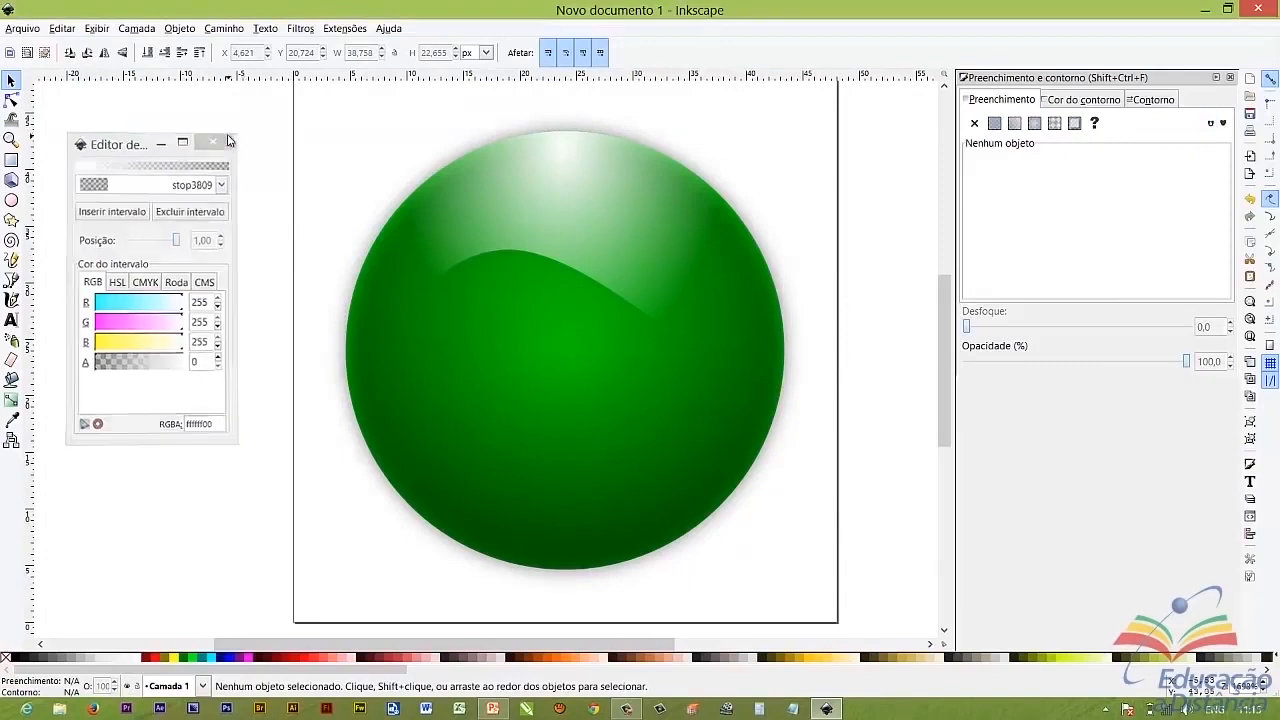
Add the text "a" on the canvas beside the green circle and select the letter for formatting
left_click(11, 320)
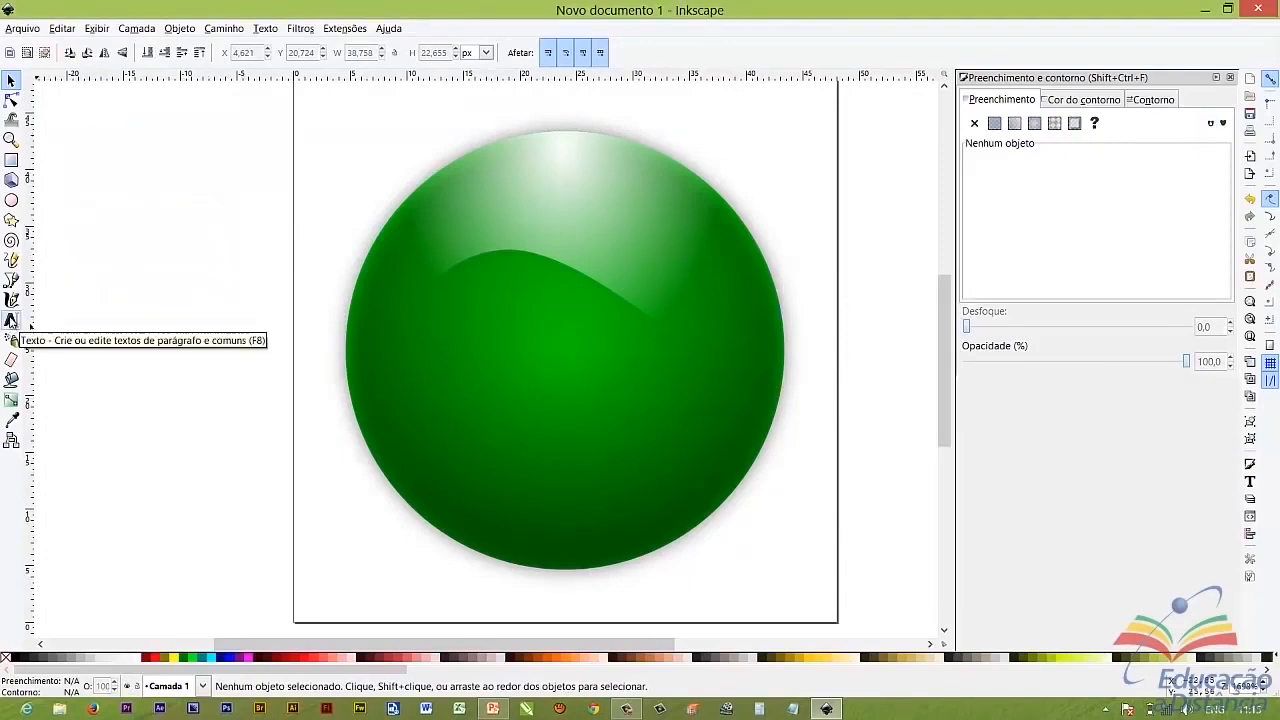
left_click(193, 295)
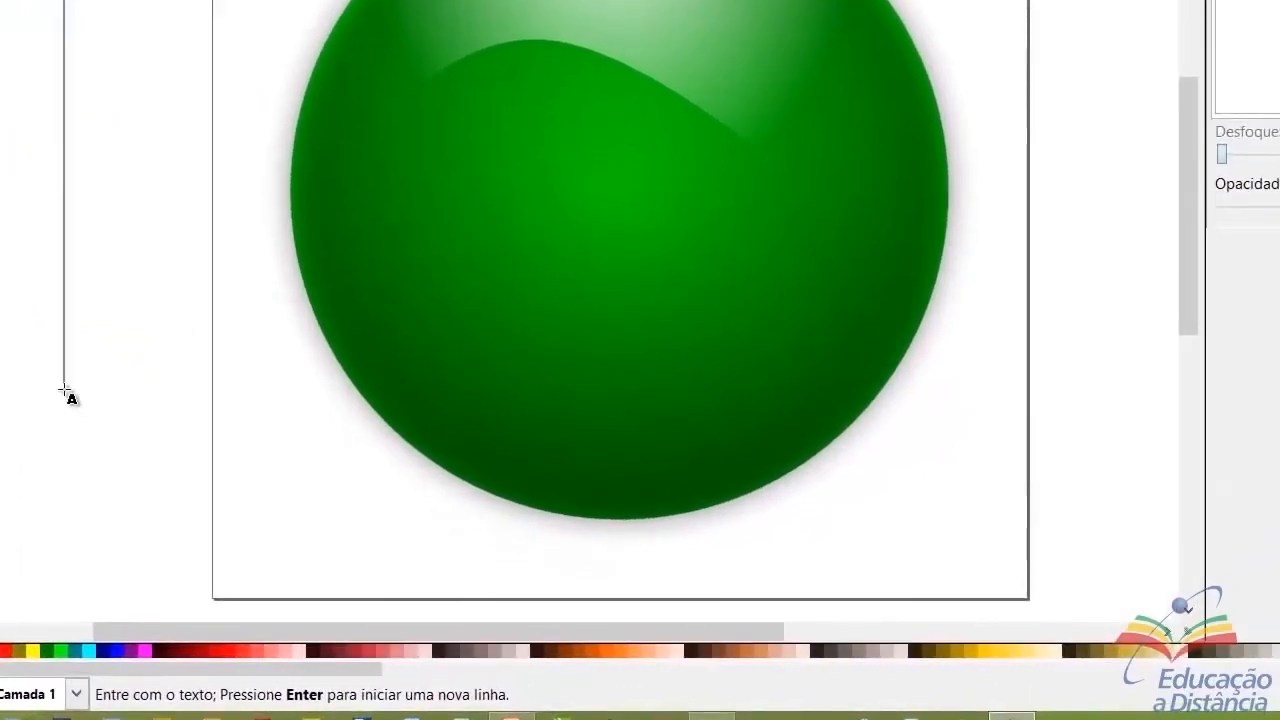
type("a")
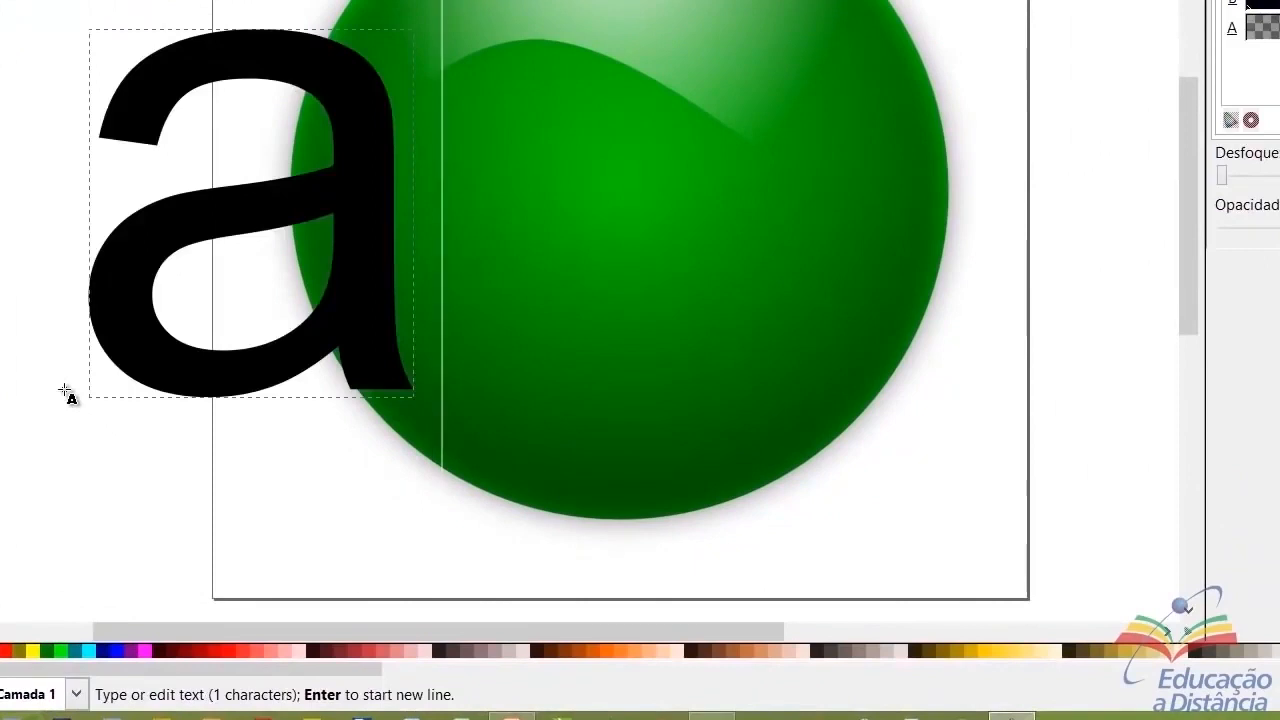
left_click_drag(387, 265, 194, 277)
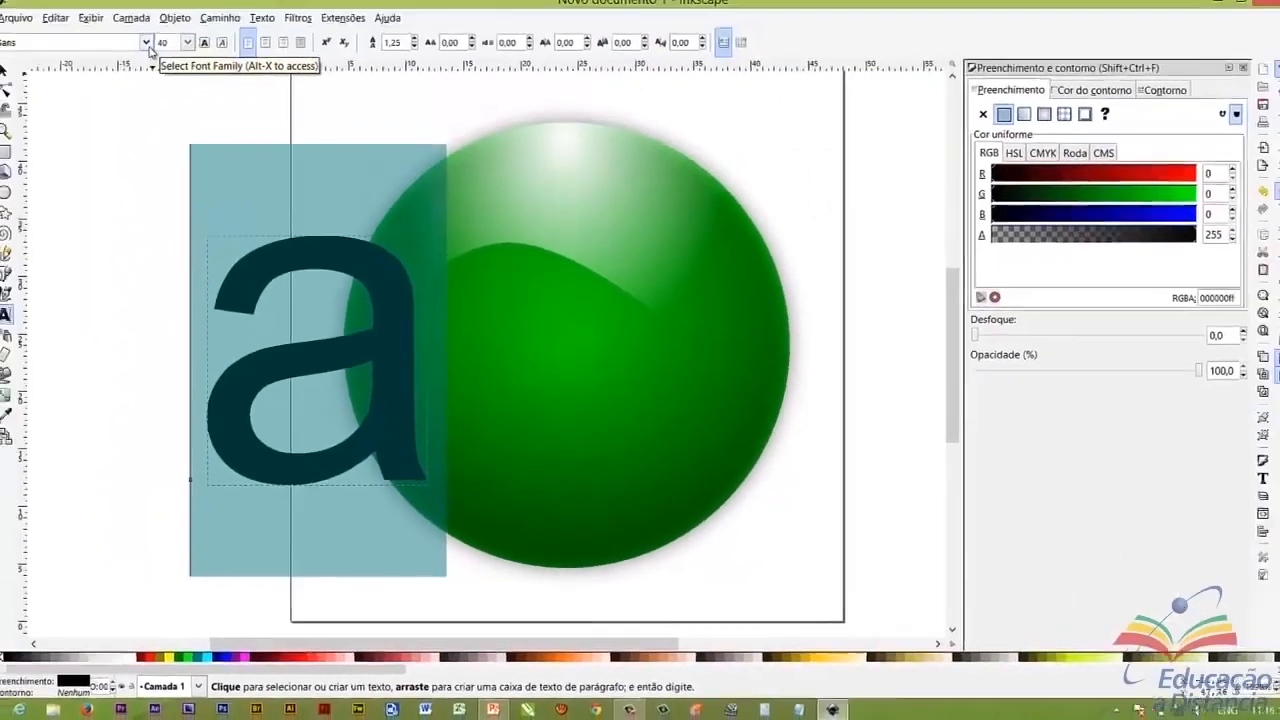
Try the Showcard Gothic font on the letter, and switch it to bold Segoe UI
left_click(146, 43)
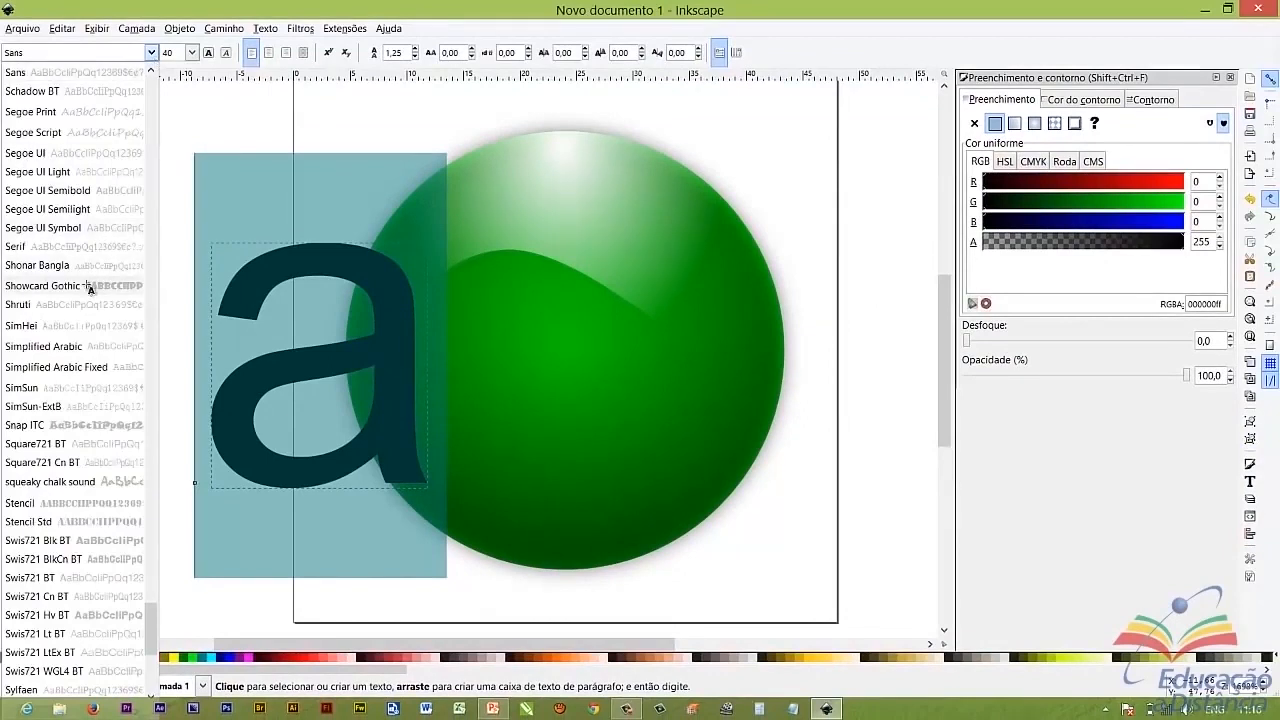
left_click(87, 287)
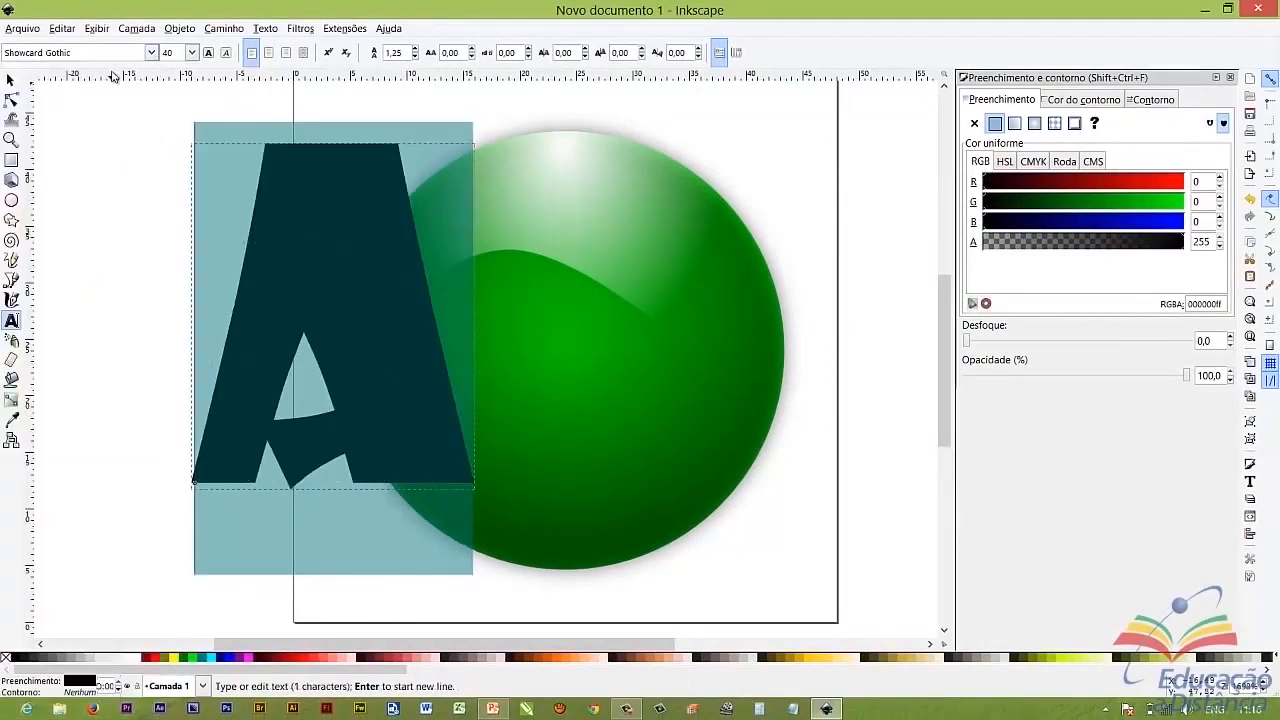
left_click(151, 53)
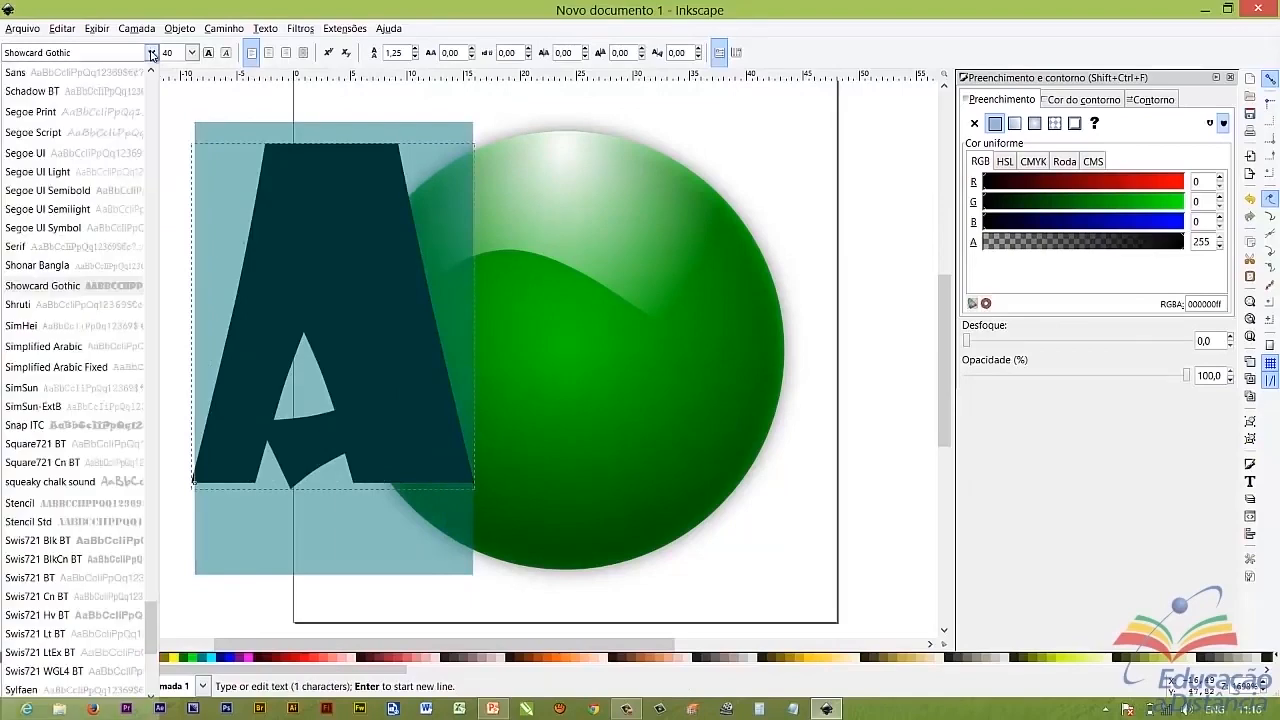
left_click(93, 185)
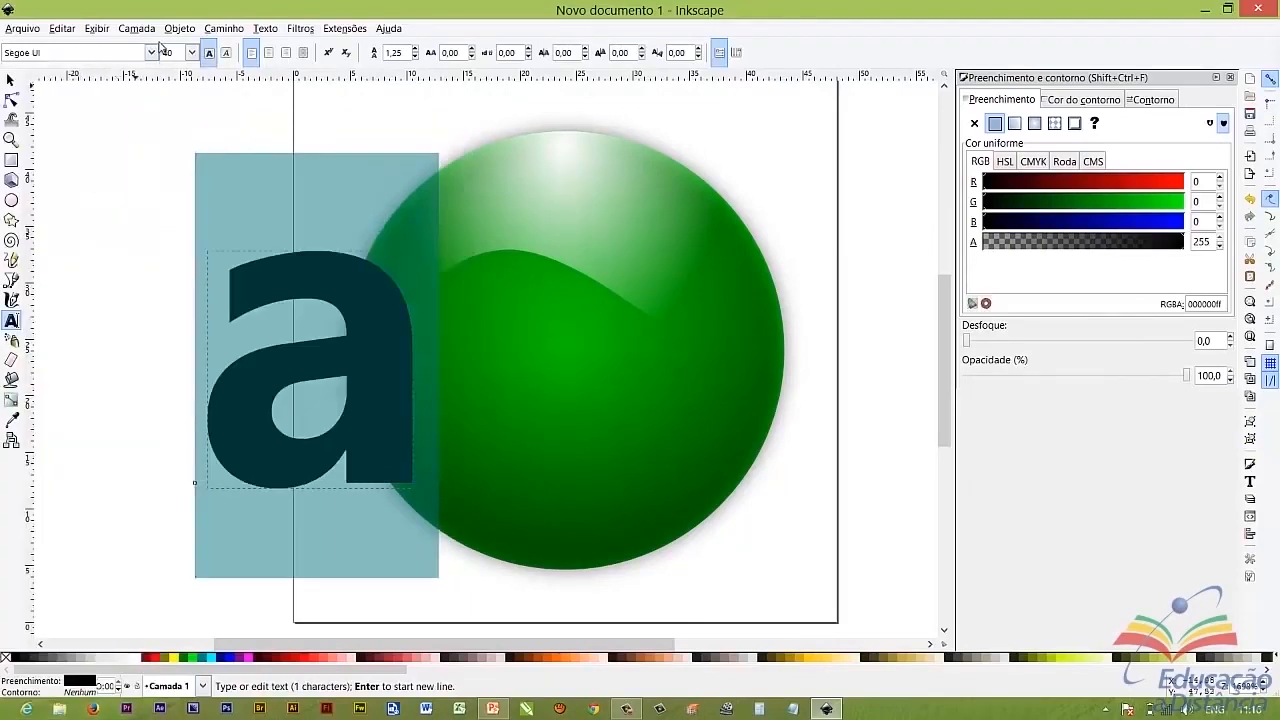
Change the letter's font to Segoe Script and set its size to 32
left_click(151, 53)
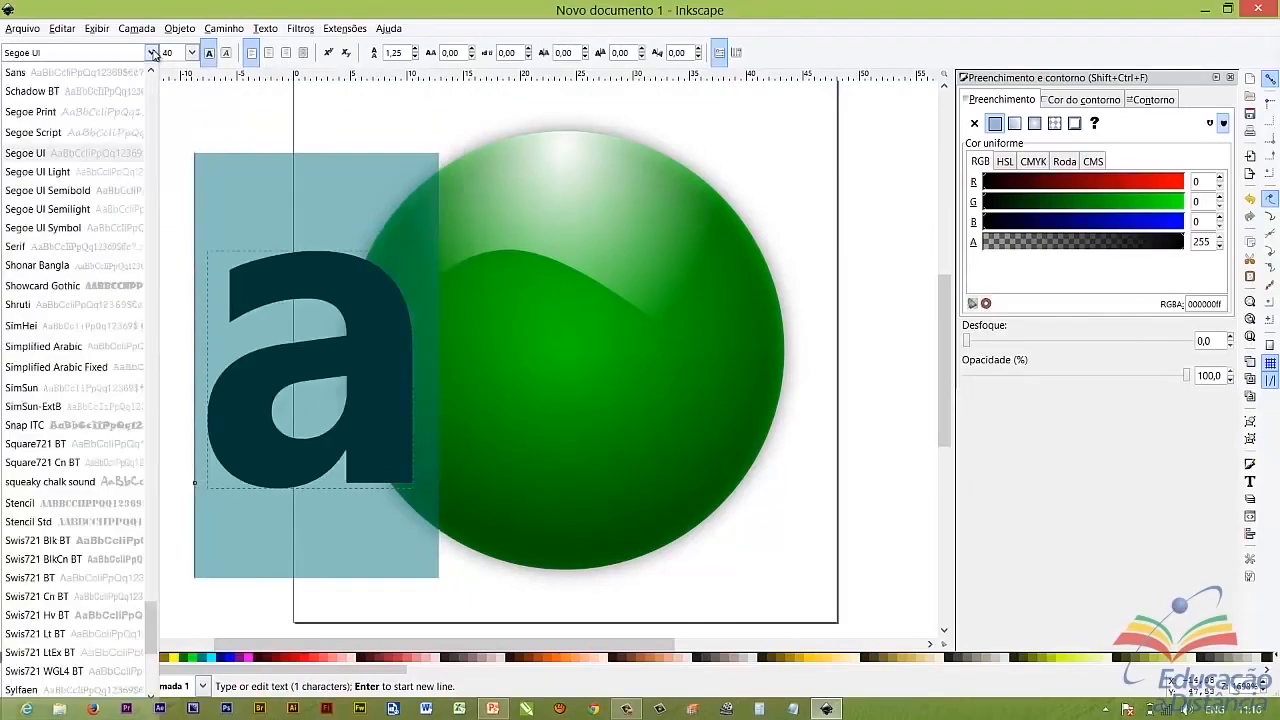
left_click(106, 132)
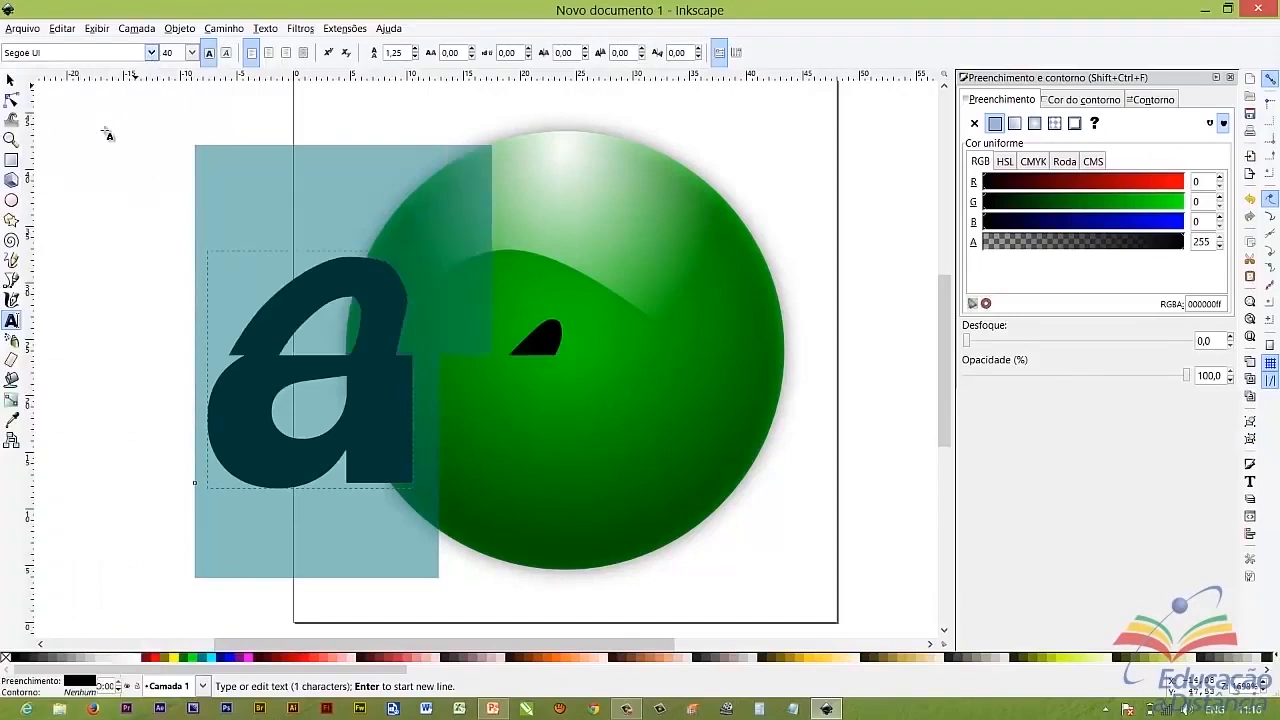
left_click(191, 53)
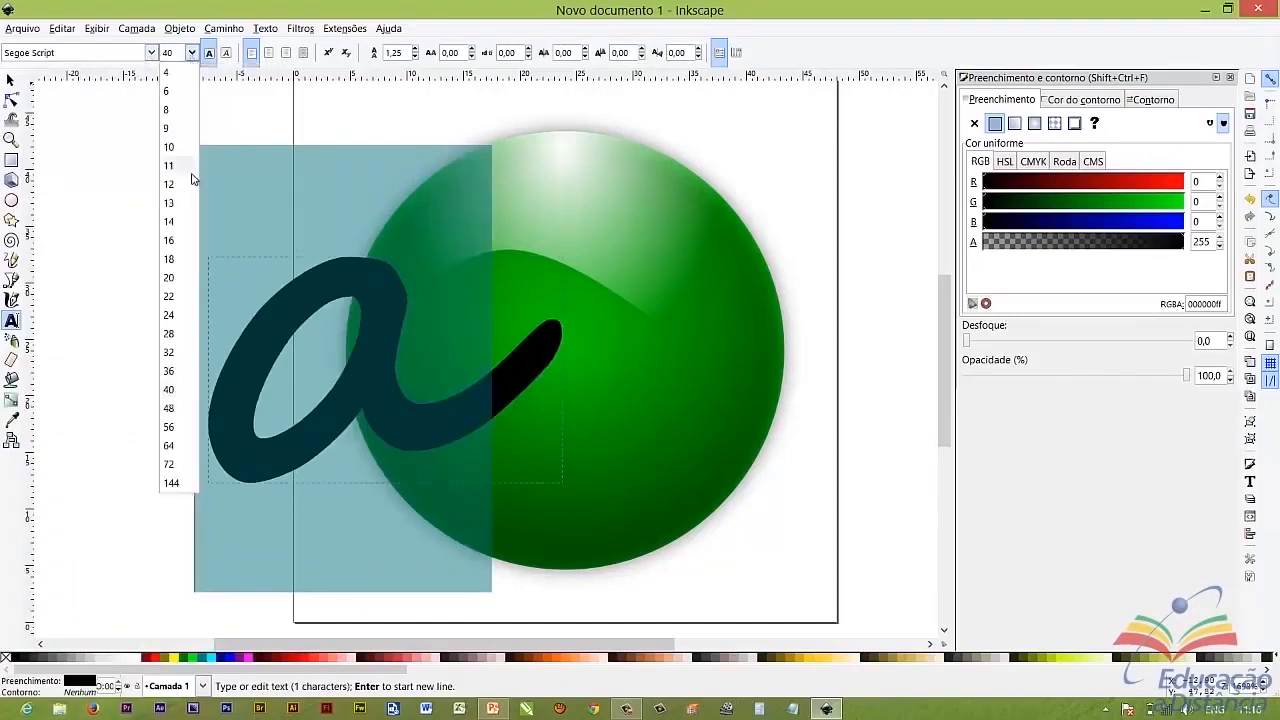
left_click(180, 353)
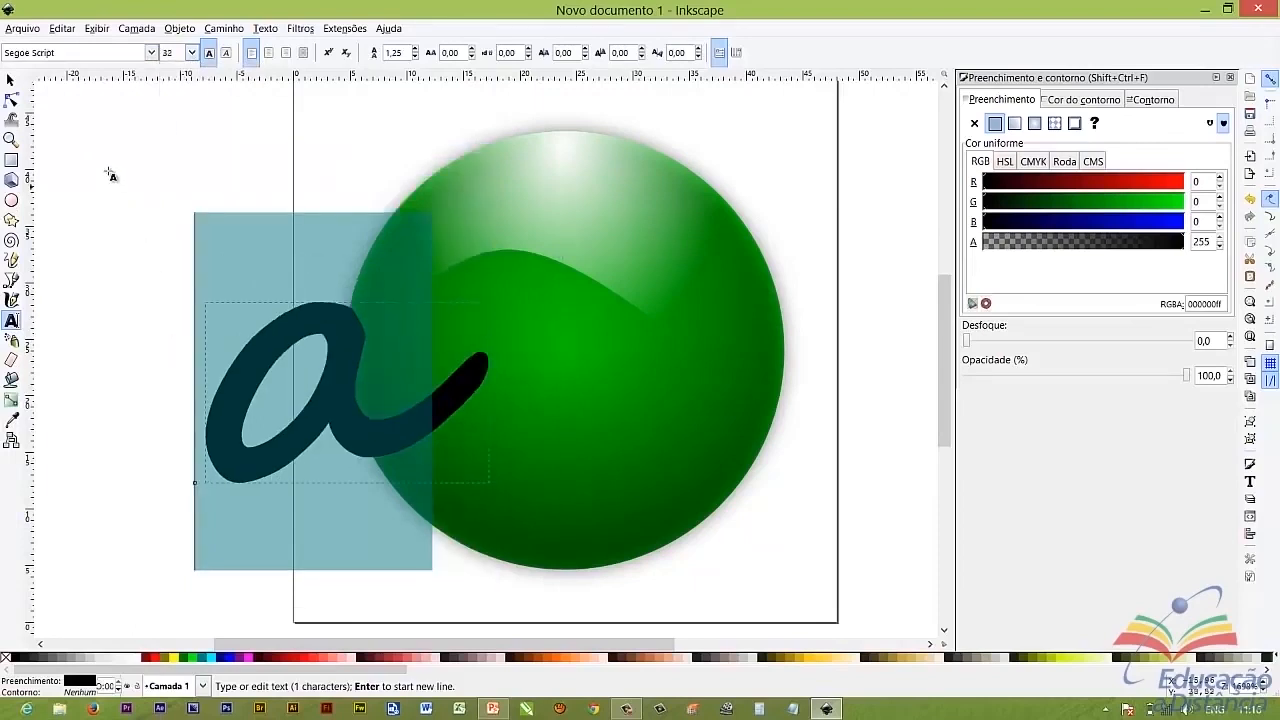
Move the letter "a" onto the middle of the green circle, at about X 12.9, Y 18.7 px
left_click(11, 80)
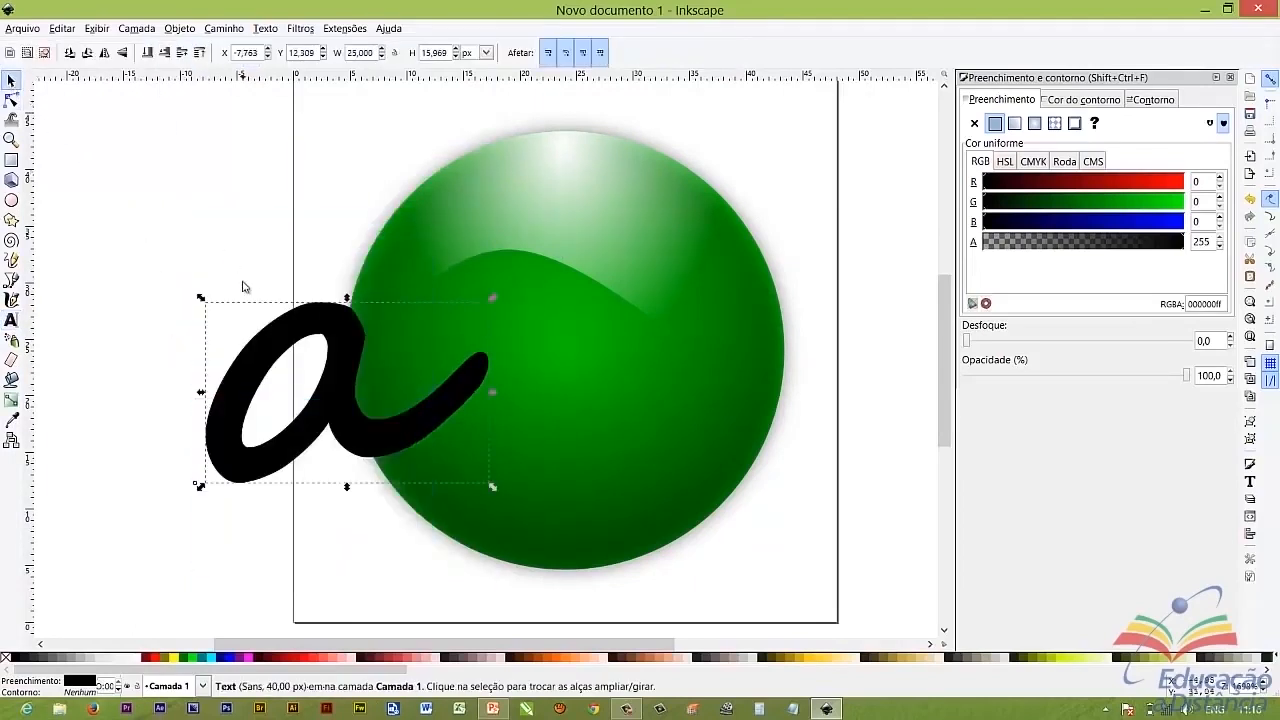
left_click_drag(328, 386, 565, 320)
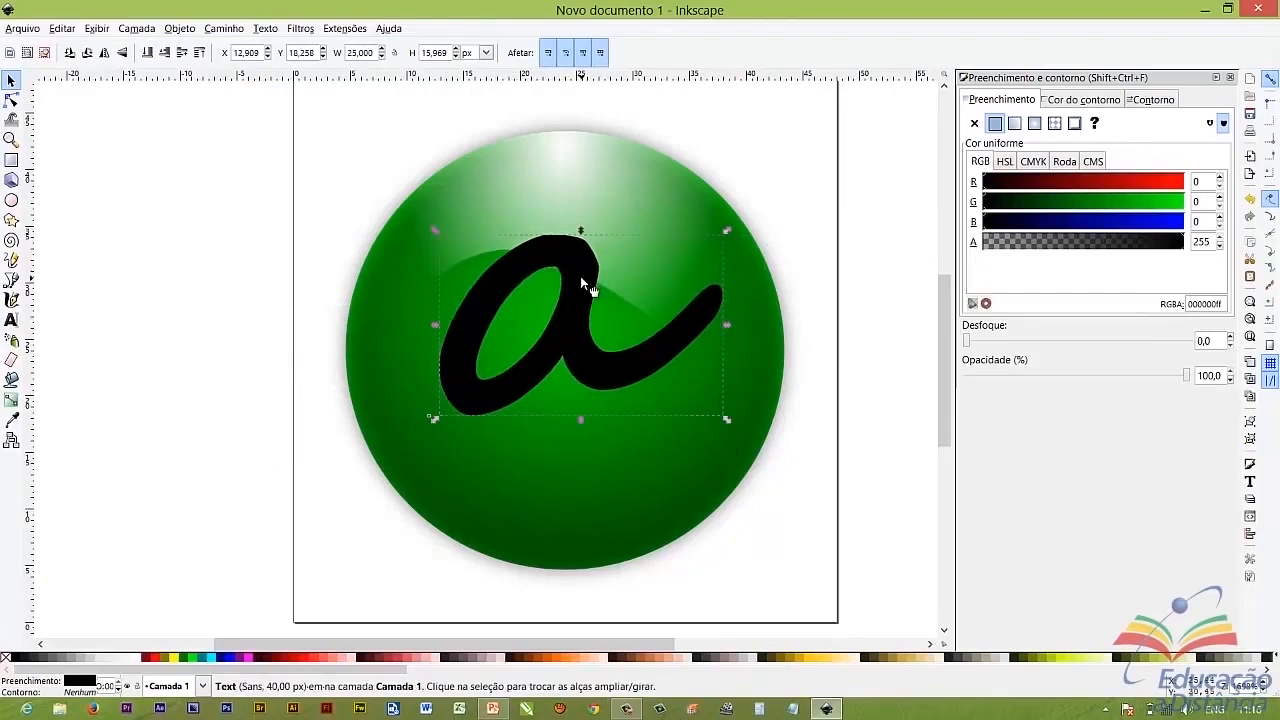
left_click_drag(581, 278, 580, 268)
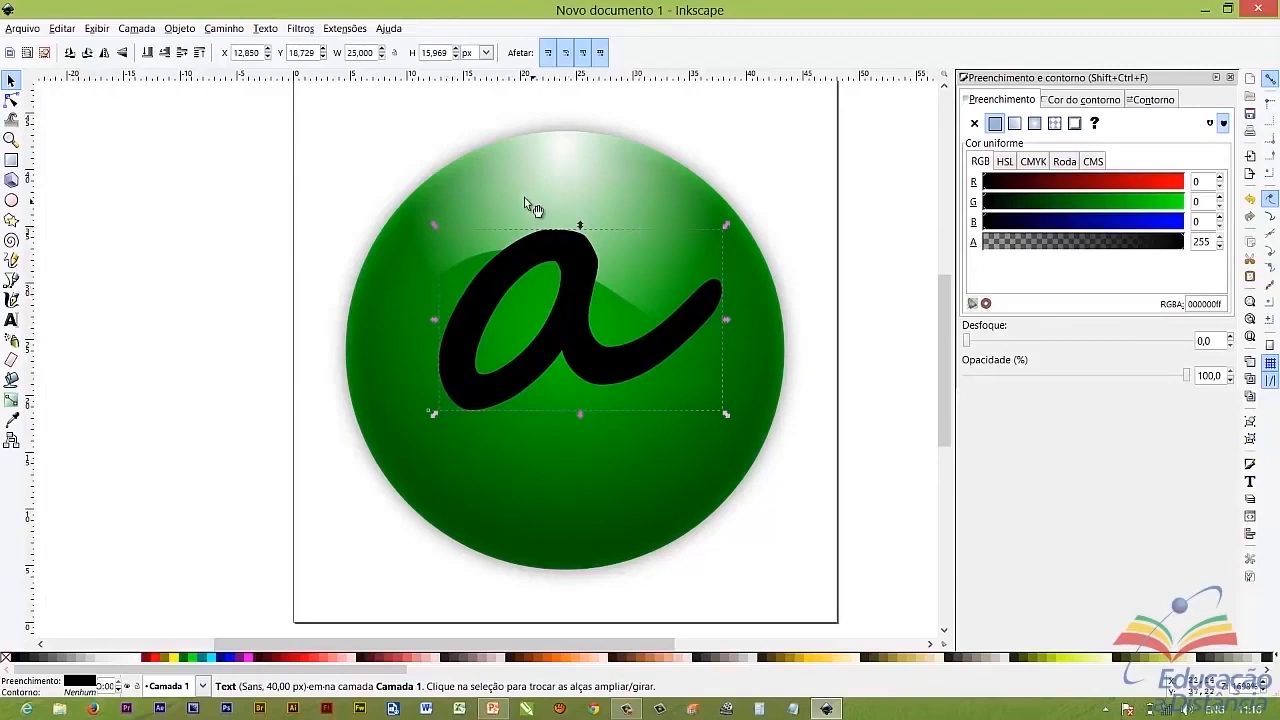
Lower the letter one level in the stacking order, beneath the white highlight, and clear the selection
left_click(184, 31)
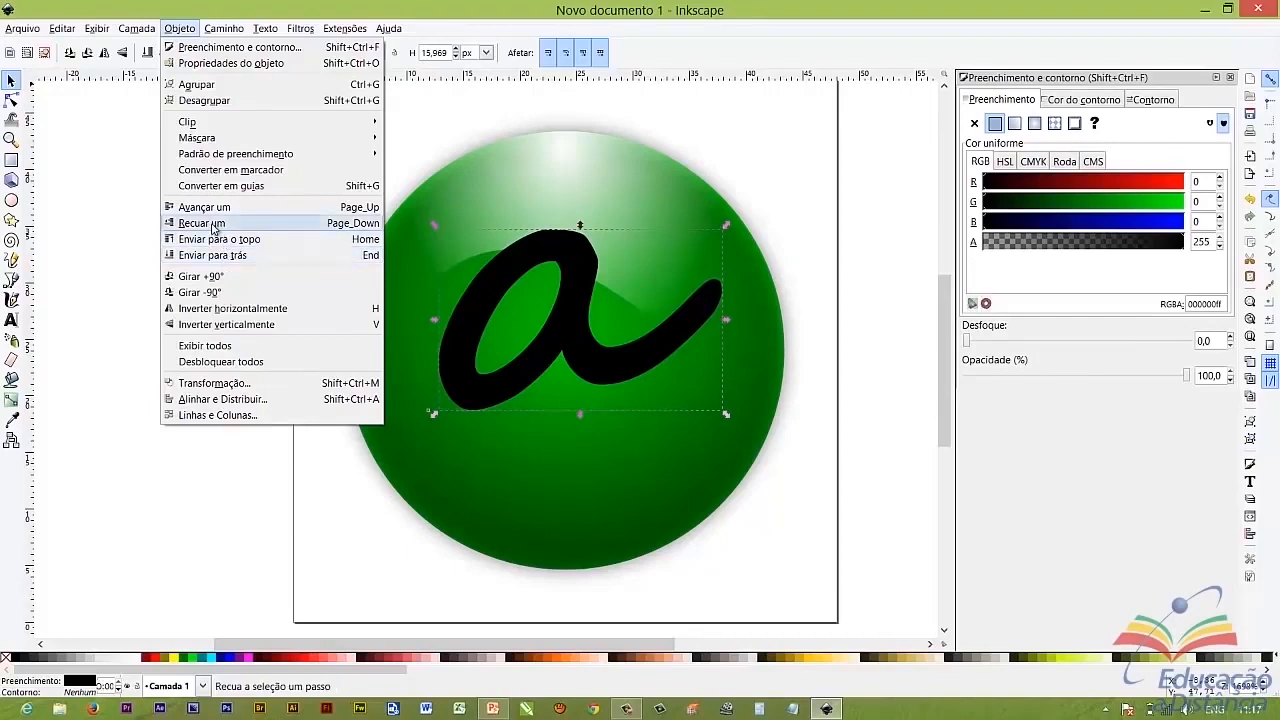
left_click(204, 223)
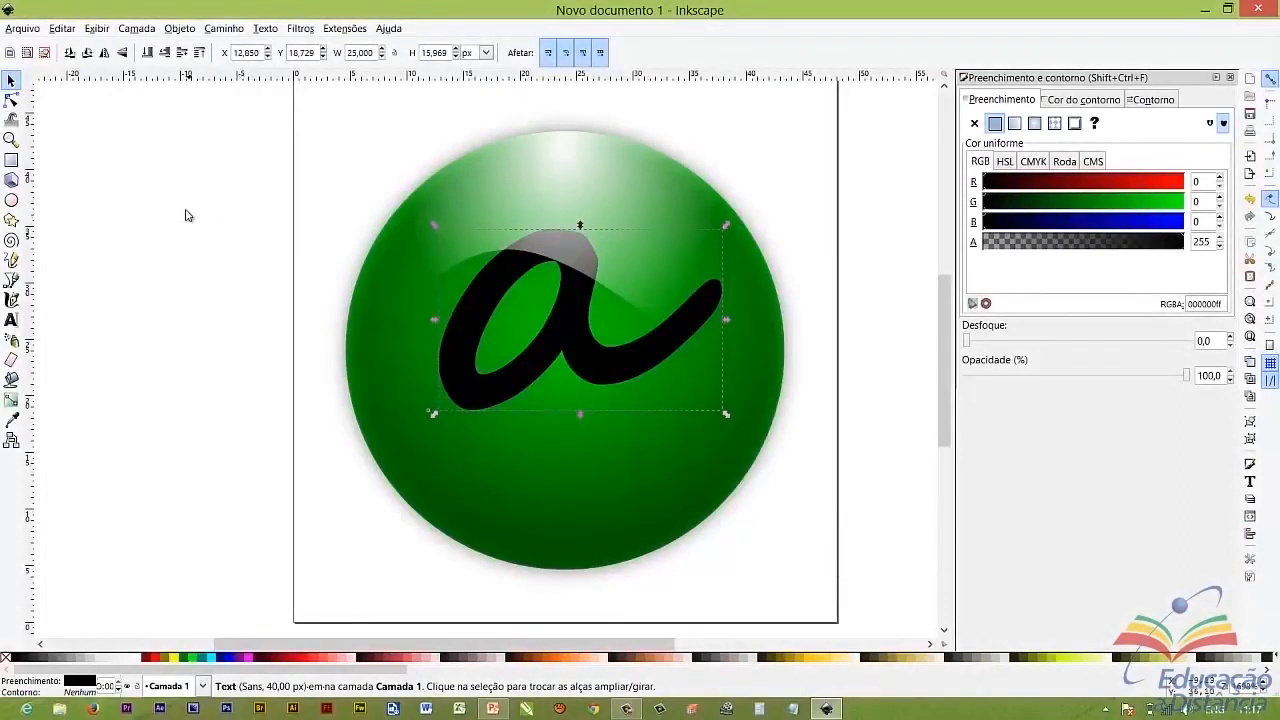
left_click(279, 206)
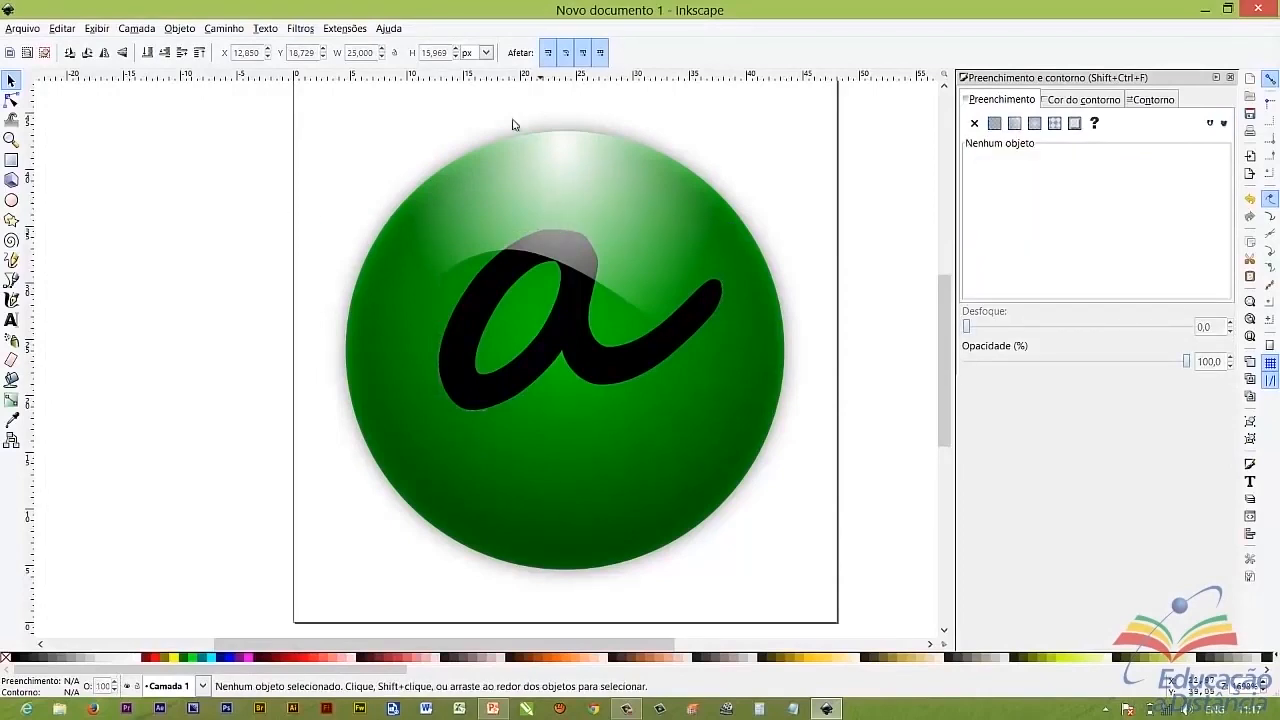